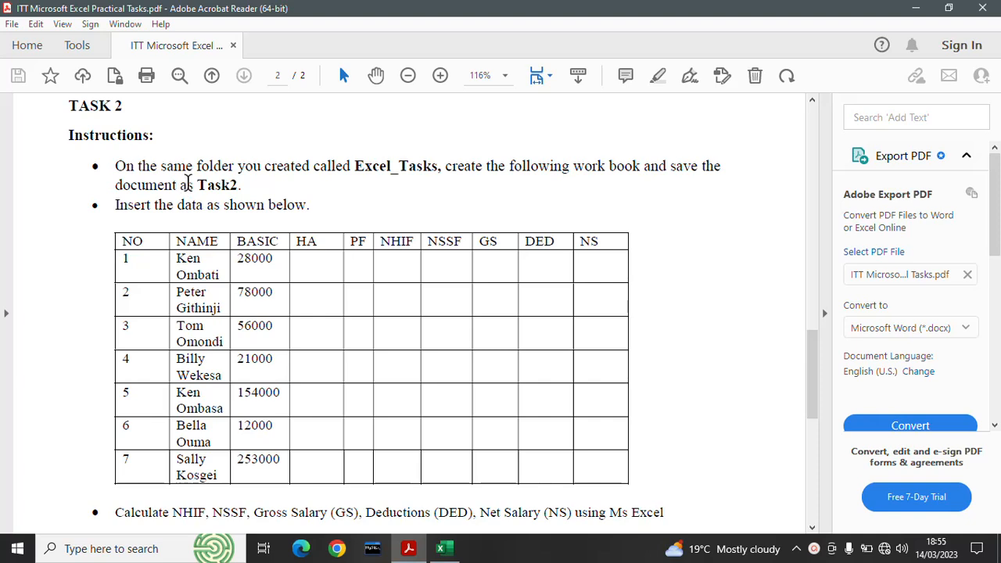
# Create a Microsoft Excel worksheet named Task2 in the Excel_Tasks desktop folder and open it.
pyautogui.moveTo(197, 184); pyautogui.dragTo(237, 180)
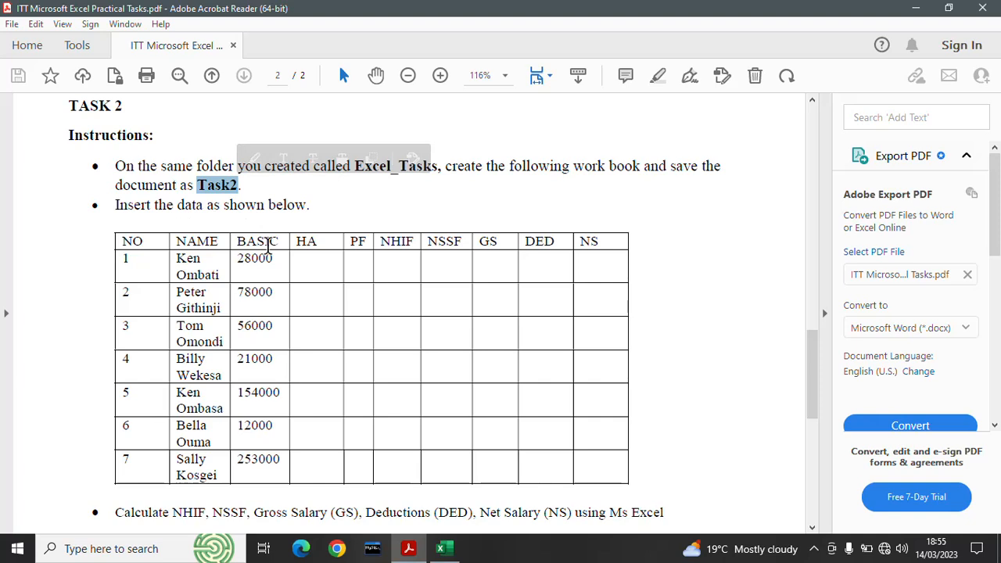
pyautogui.click(914, 8)
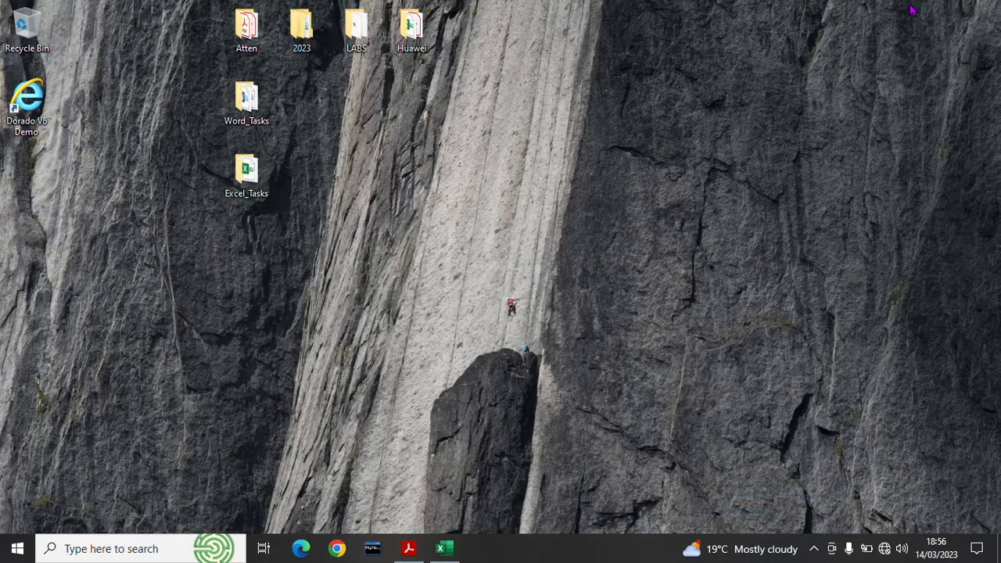
pyautogui.doubleClick(248, 178)
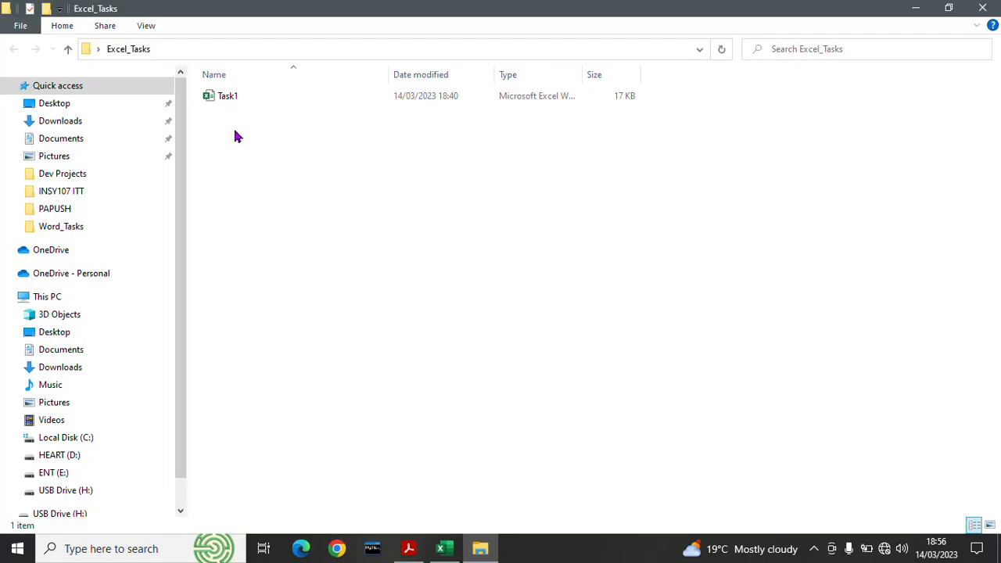
pyautogui.rightClick(239, 143)
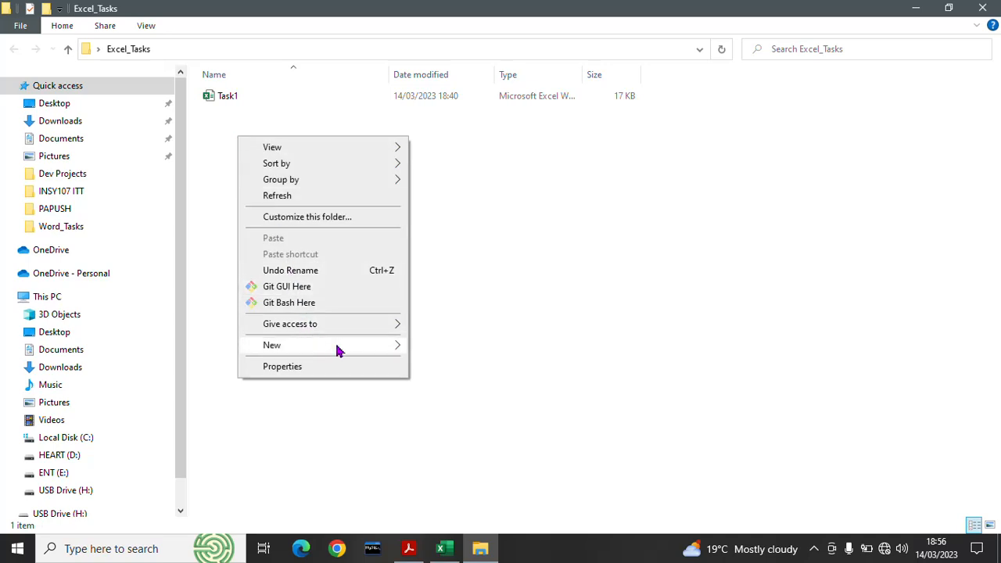
pyautogui.moveTo(346, 348)
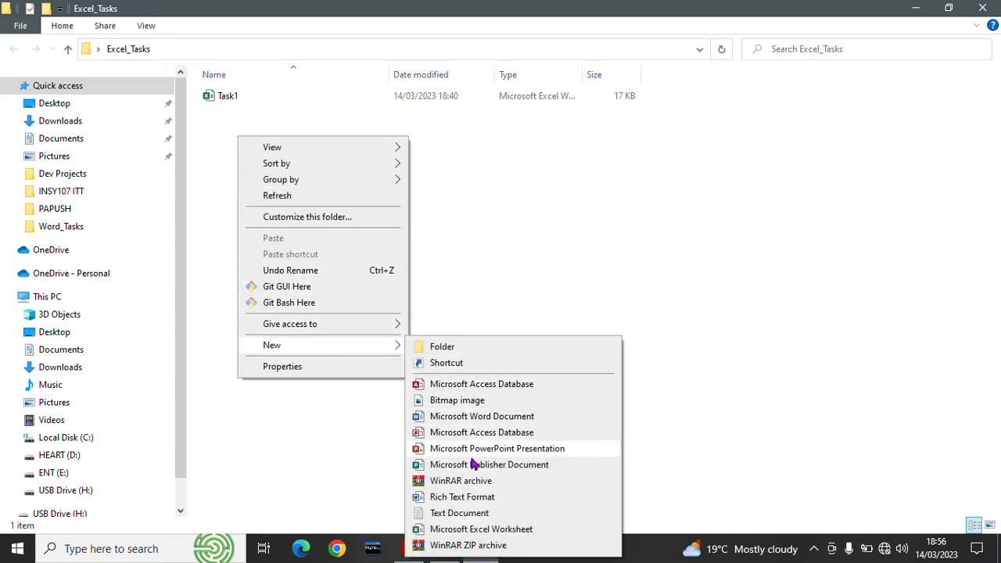
pyautogui.click(496, 529)
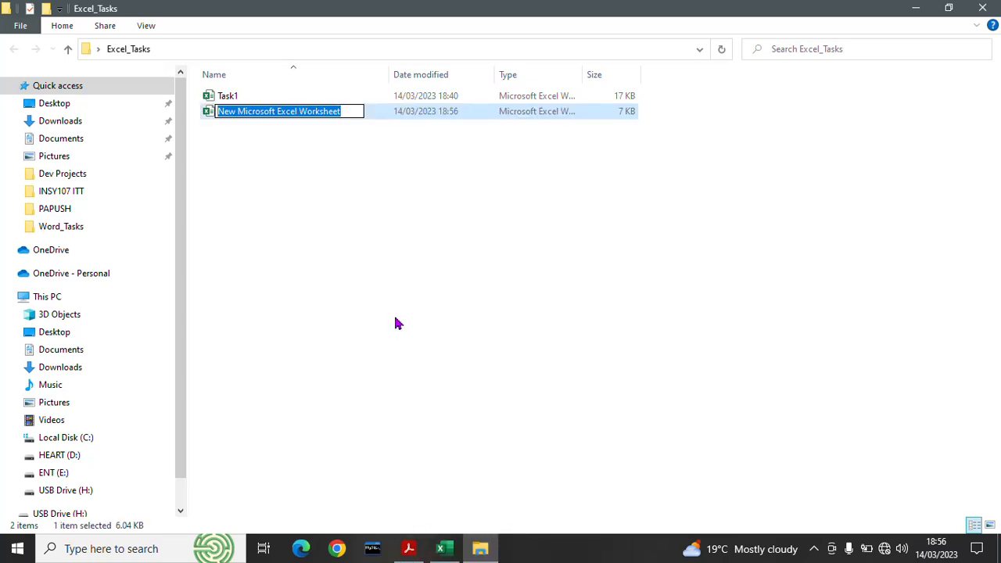
pyautogui.write('Task2')
pyautogui.press('Return')
pyautogui.click(283, 138)
pyautogui.doubleClick(248, 119)
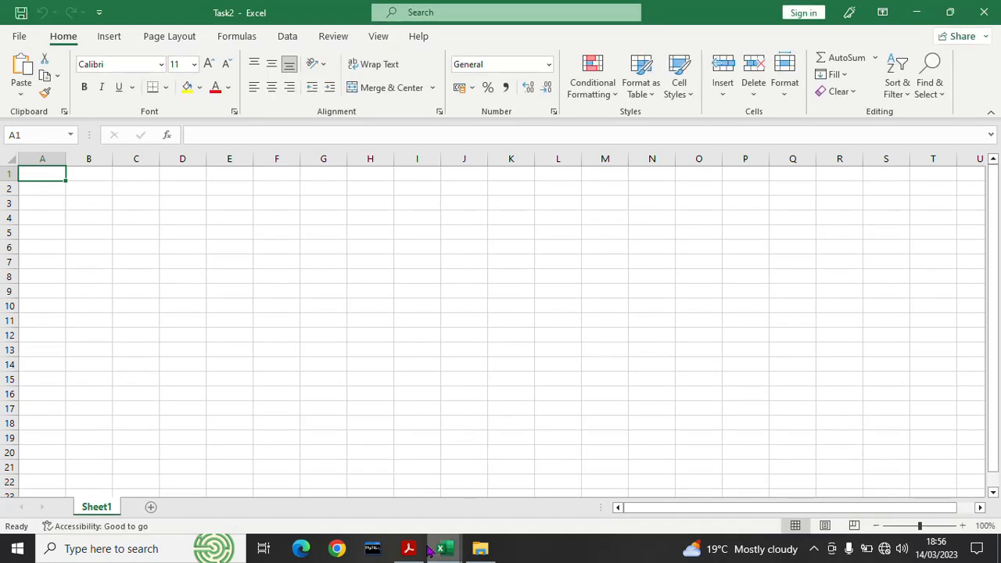
# Copy the salary table in A1:J8, from the NO to the NS column, on Sheet2 of the Book1 workbook.
pyautogui.click(400, 553)
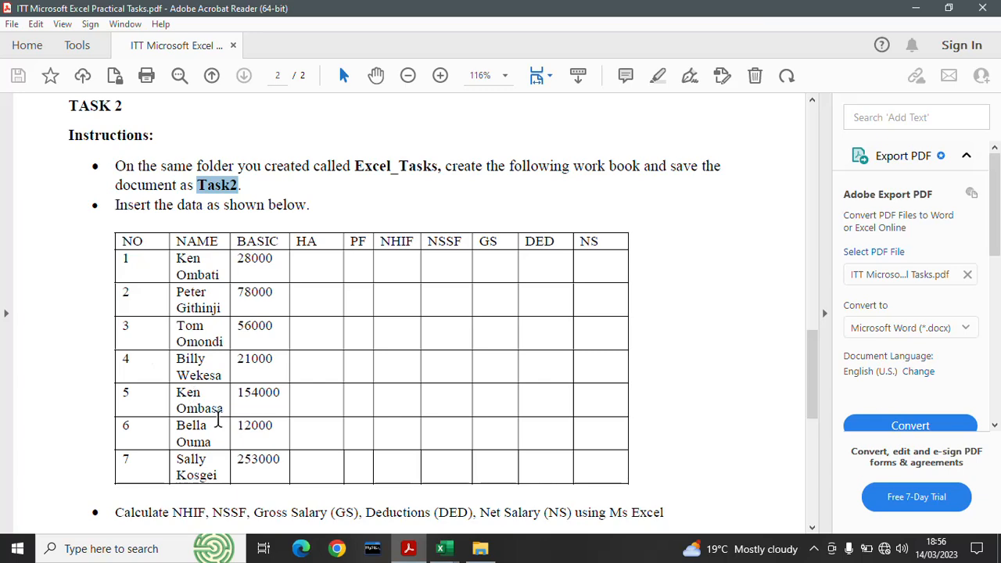
pyautogui.click(442, 551)
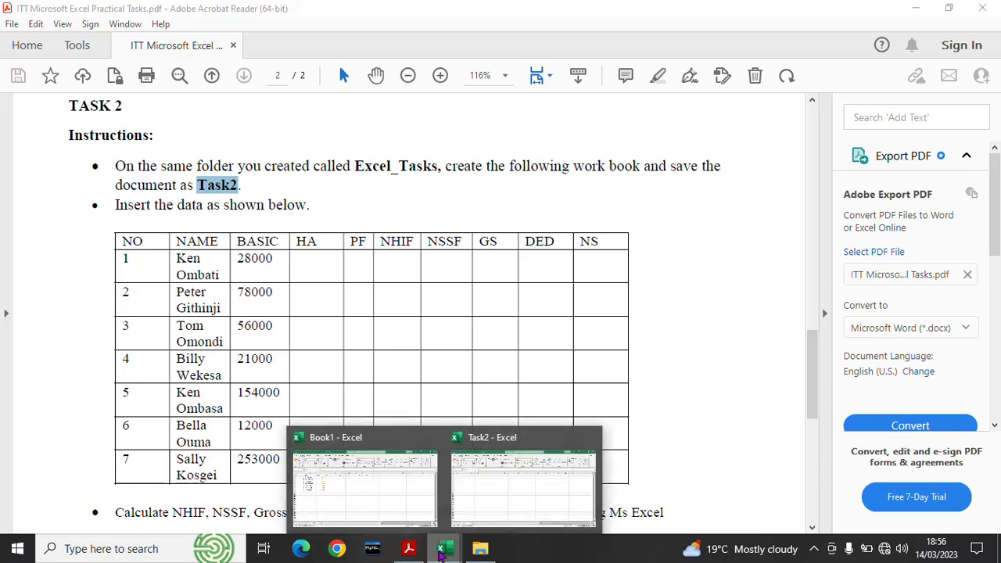
pyautogui.click(384, 495)
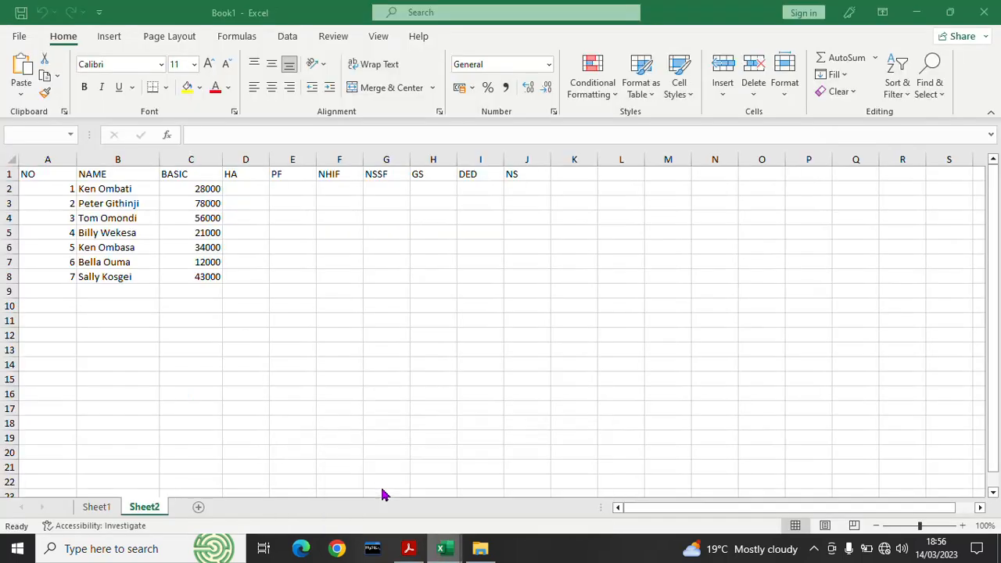
pyautogui.click(44, 174)
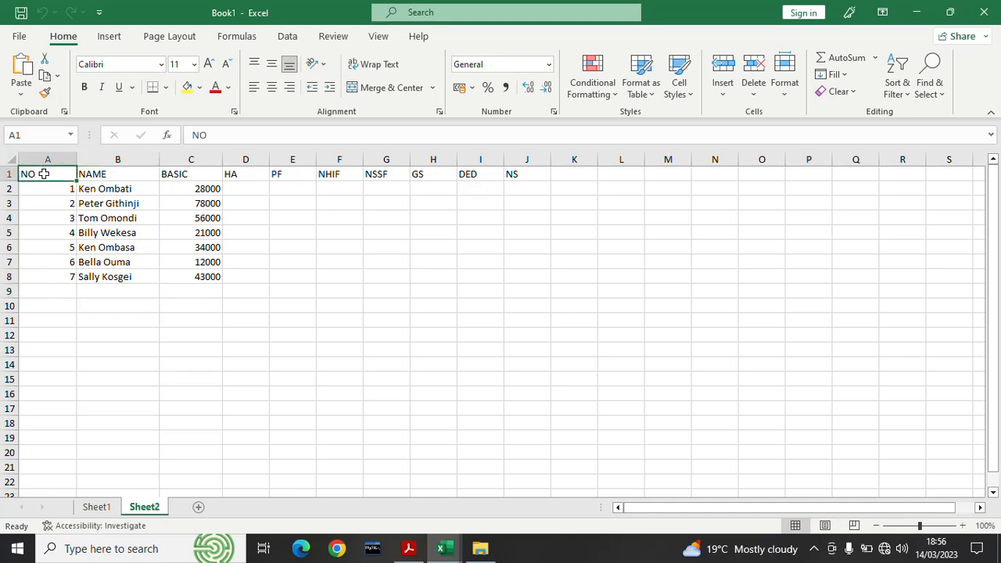
pyautogui.moveTo(44, 173); pyautogui.dragTo(516, 274)
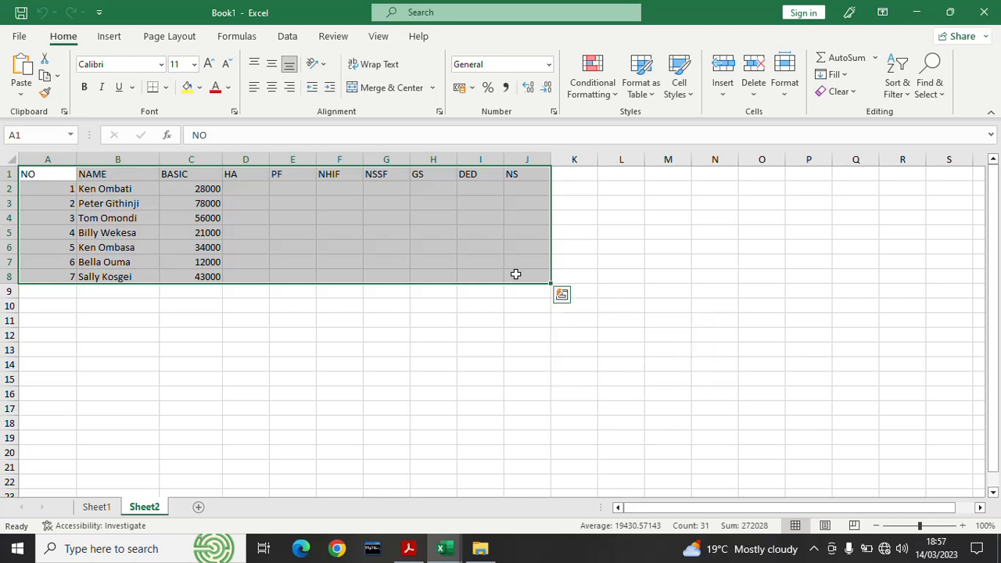
pyautogui.hotkey('ctrl', 'c')
# Paste the copied salary table as values into the Task2 workbook, starting at cell A1.
pyautogui.click(443, 545)
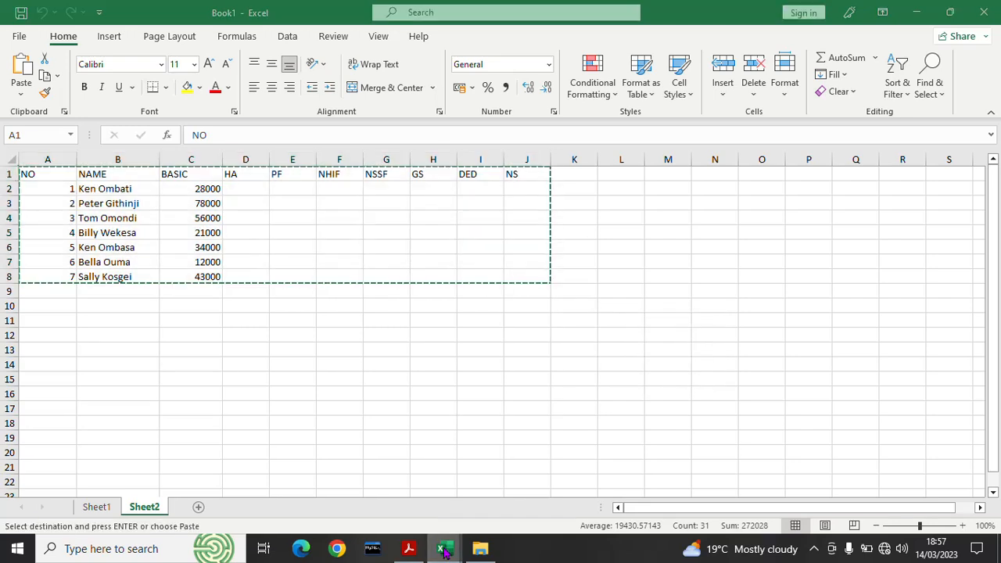
pyautogui.click(529, 479)
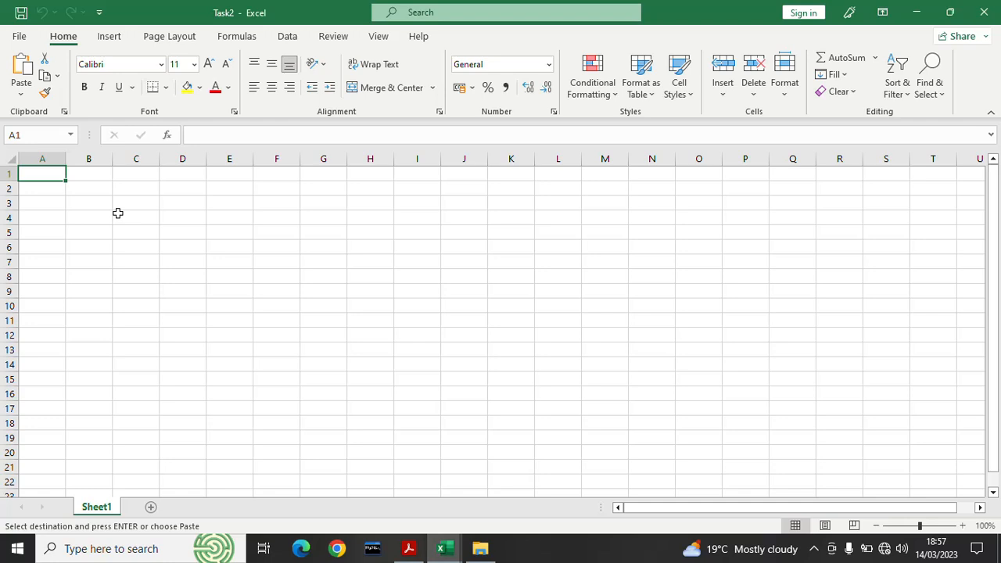
pyautogui.rightClick(43, 175)
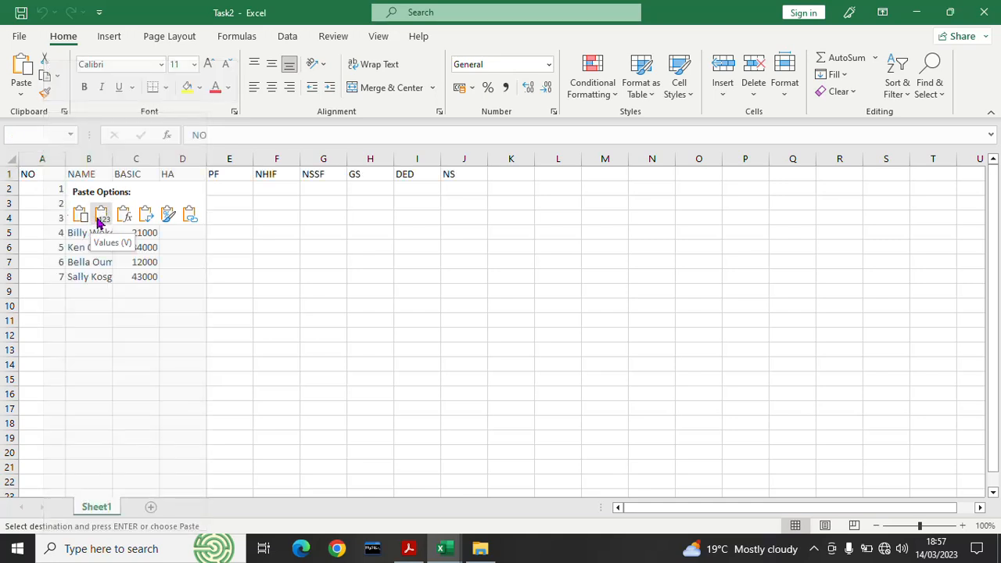
pyautogui.click(100, 219)
pyautogui.click(153, 366)
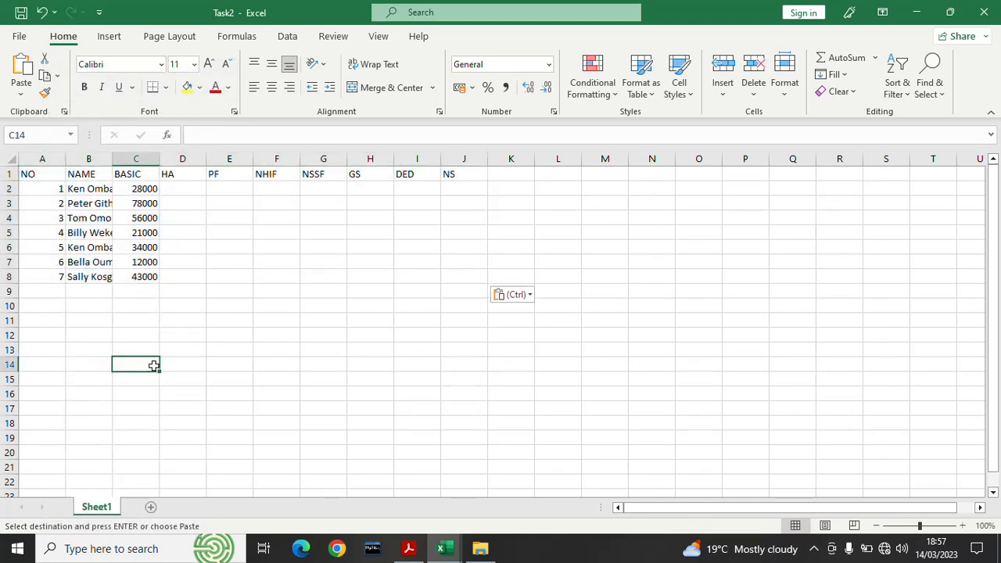
# Close the Book1 workbook that the salary table was copied from.
pyautogui.click(441, 549)
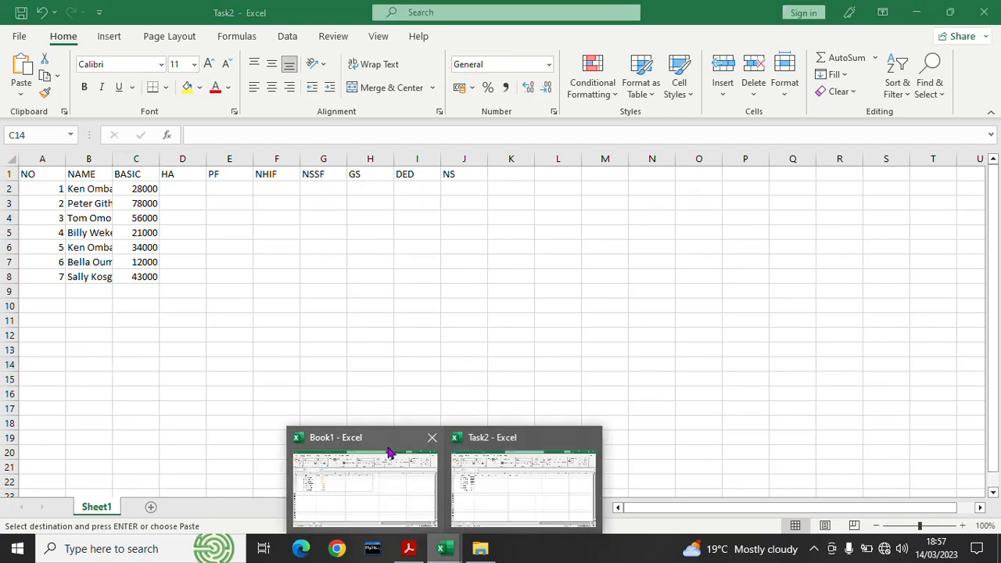
pyautogui.click(432, 438)
pyautogui.click(436, 477)
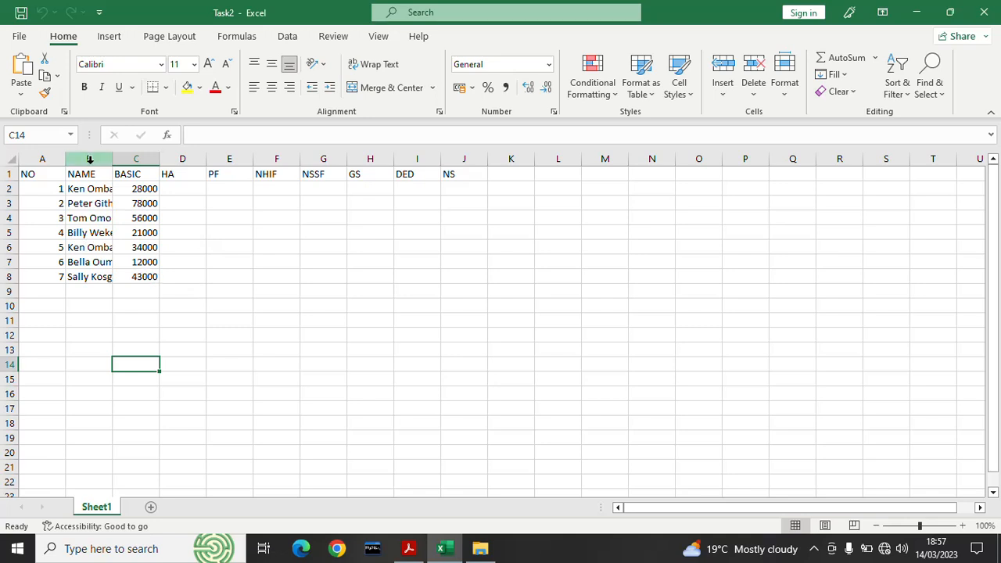
# Narrow the NO column and widen the NAME and BASIC columns to suit their contents.
pyautogui.moveTo(66, 160); pyautogui.dragTo(118, 164)
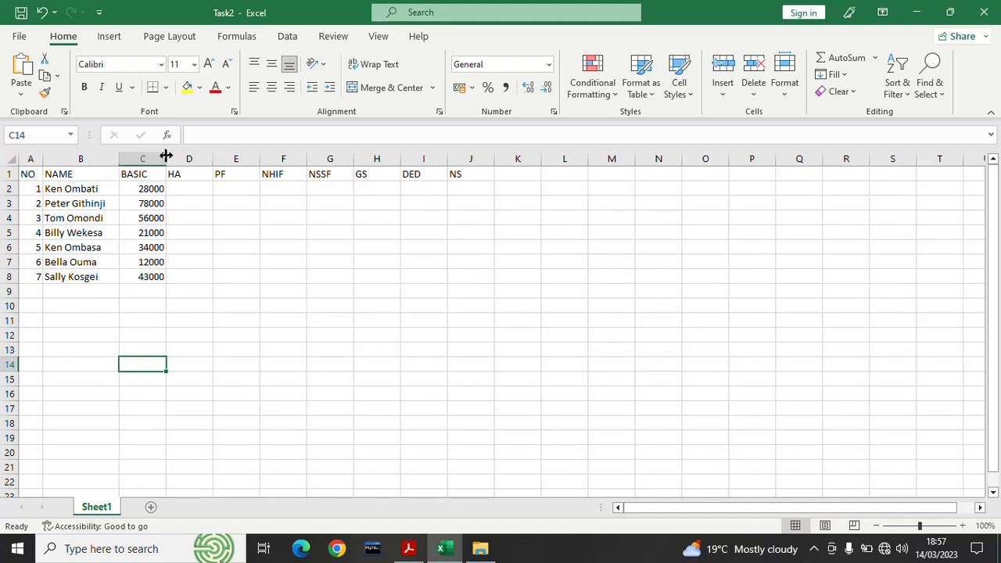
pyautogui.moveTo(166, 156); pyautogui.dragTo(175, 160)
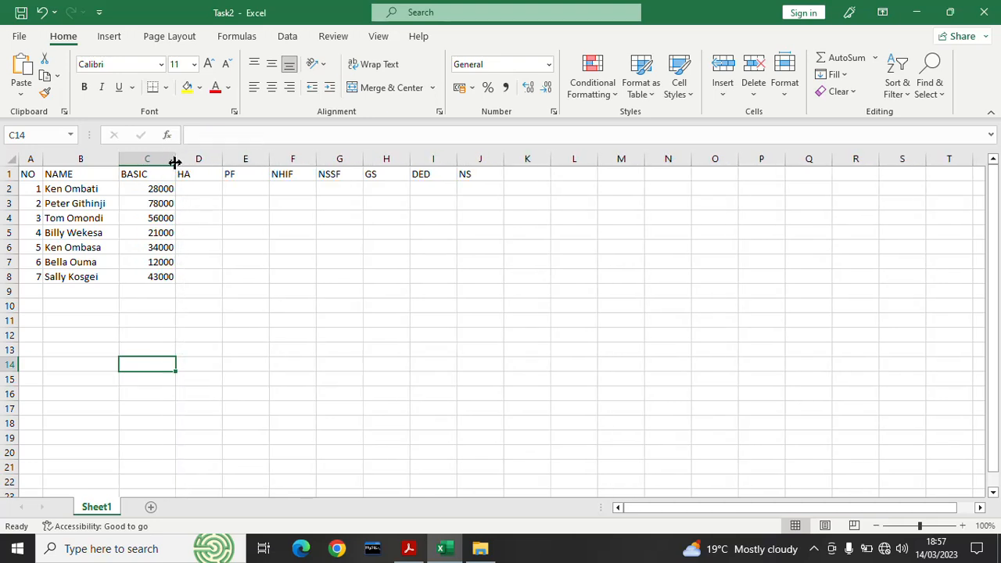
pyautogui.click(206, 243)
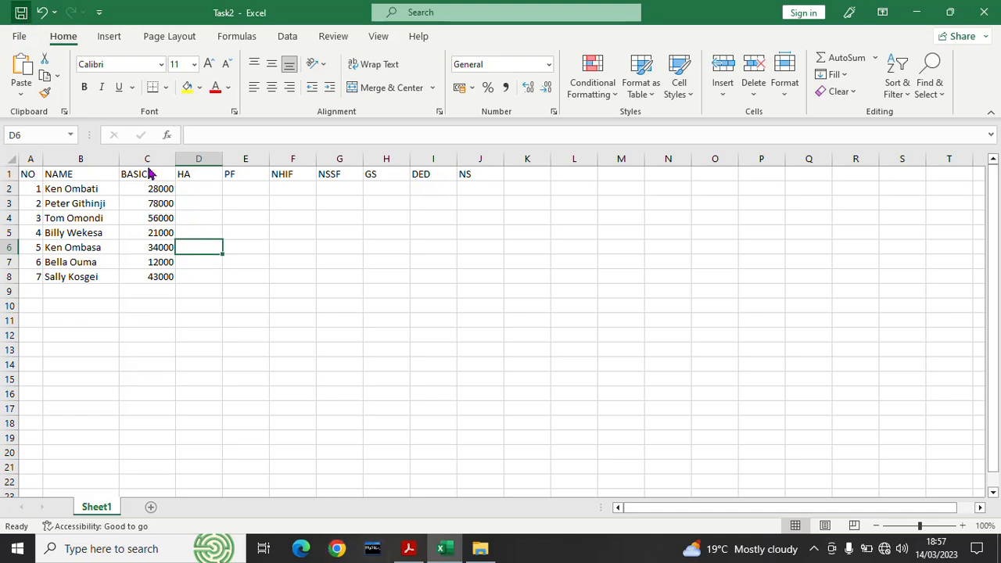
# Review the Task 2 PDF's rules for HA, PF, NHIF, NSSF, GS, DED and NS against the table columns, then return to the Task2 workbook.
pyautogui.click(408, 551)
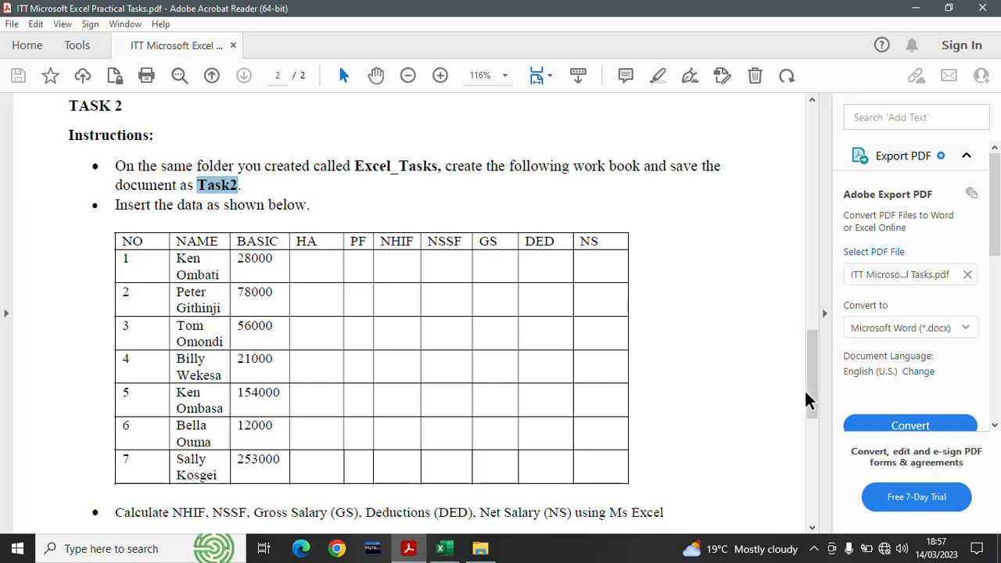
pyautogui.moveTo(813, 399); pyautogui.dragTo(821, 457)
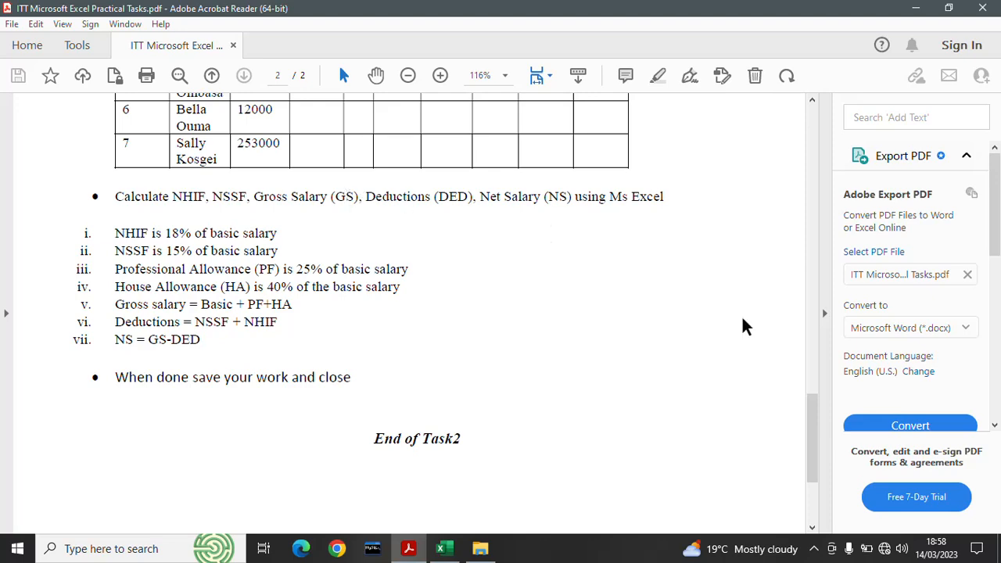
pyautogui.moveTo(815, 409); pyautogui.dragTo(821, 349)
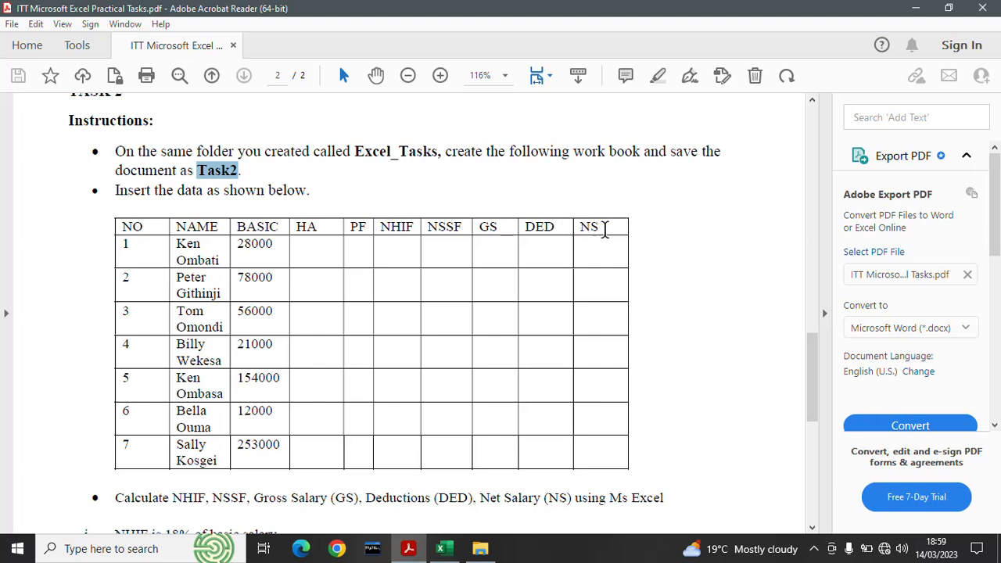
pyautogui.moveTo(604, 227); pyautogui.dragTo(579, 226)
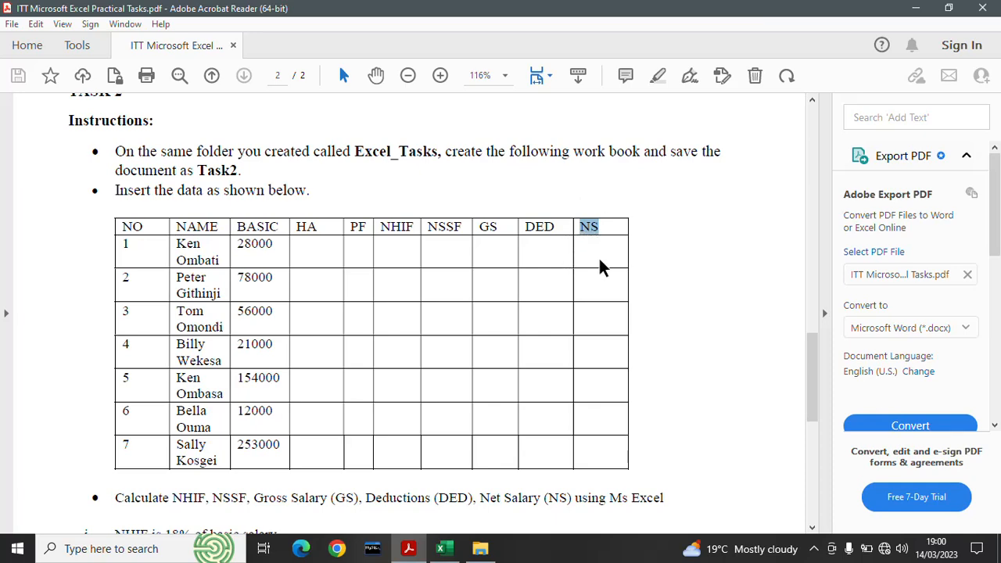
pyautogui.moveTo(816, 352); pyautogui.dragTo(818, 391)
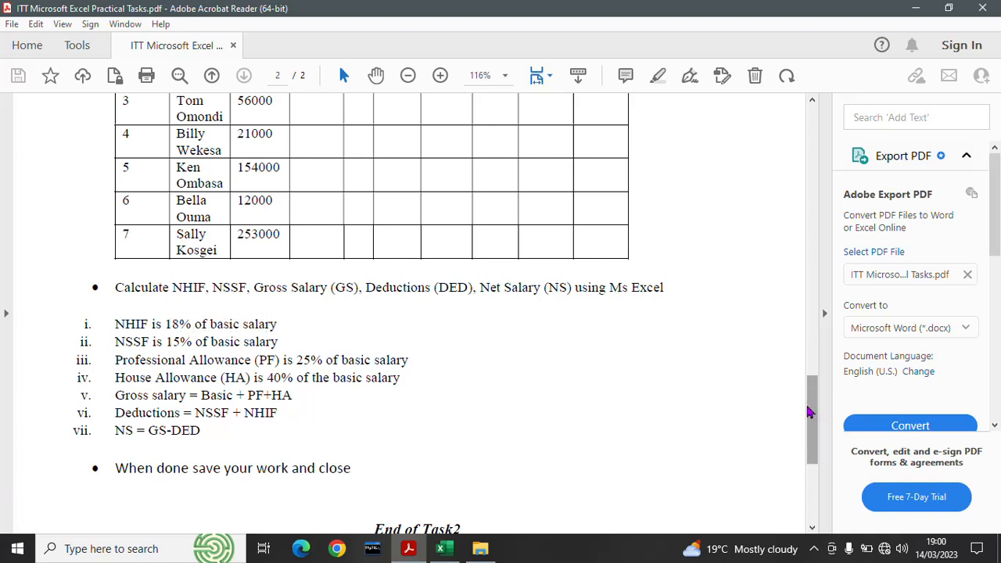
pyautogui.moveTo(812, 412); pyautogui.dragTo(816, 360)
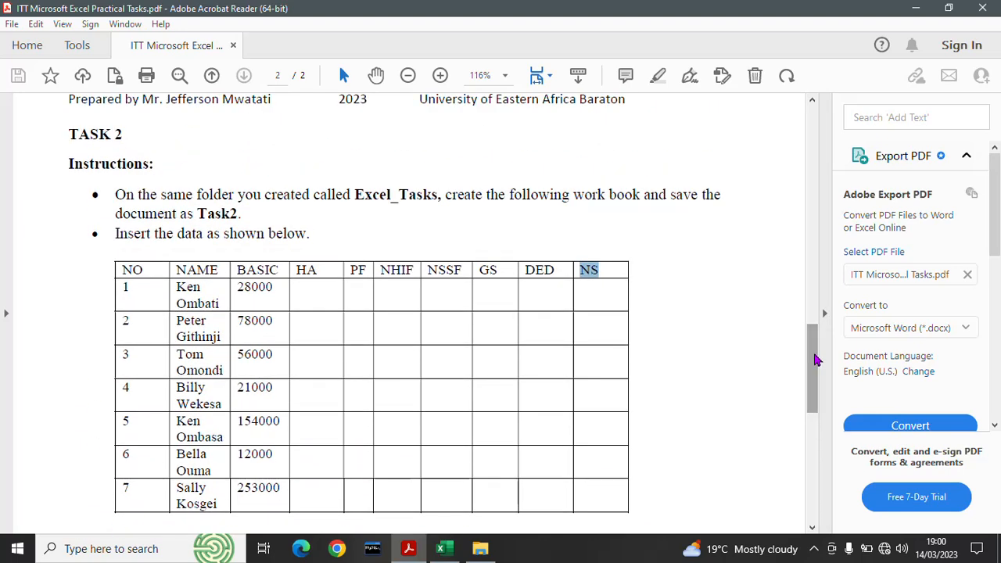
pyautogui.click(274, 269)
pyautogui.moveTo(272, 270); pyautogui.dragTo(234, 269)
pyautogui.moveTo(811, 336); pyautogui.dragTo(815, 378)
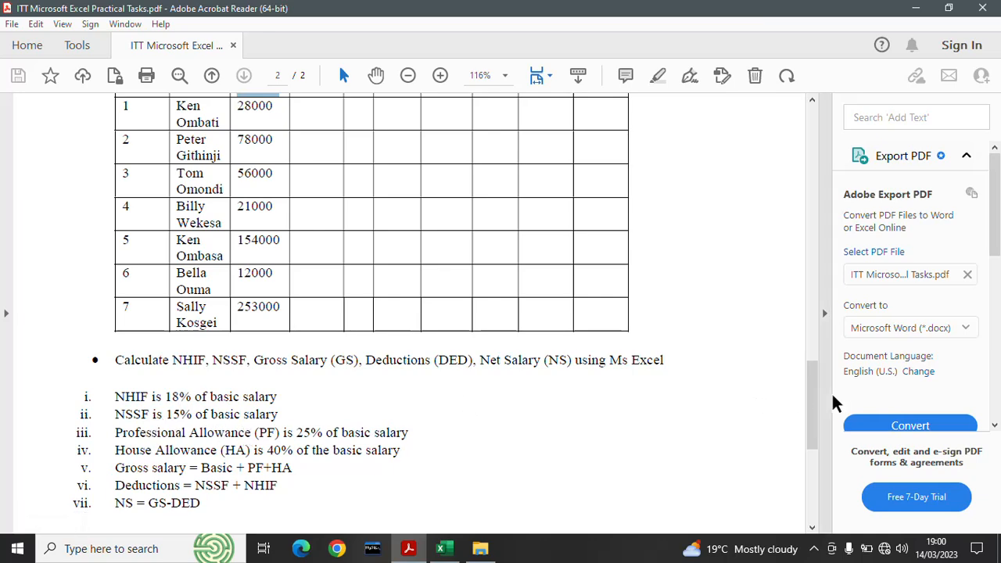
pyautogui.moveTo(814, 424); pyautogui.dragTo(815, 391)
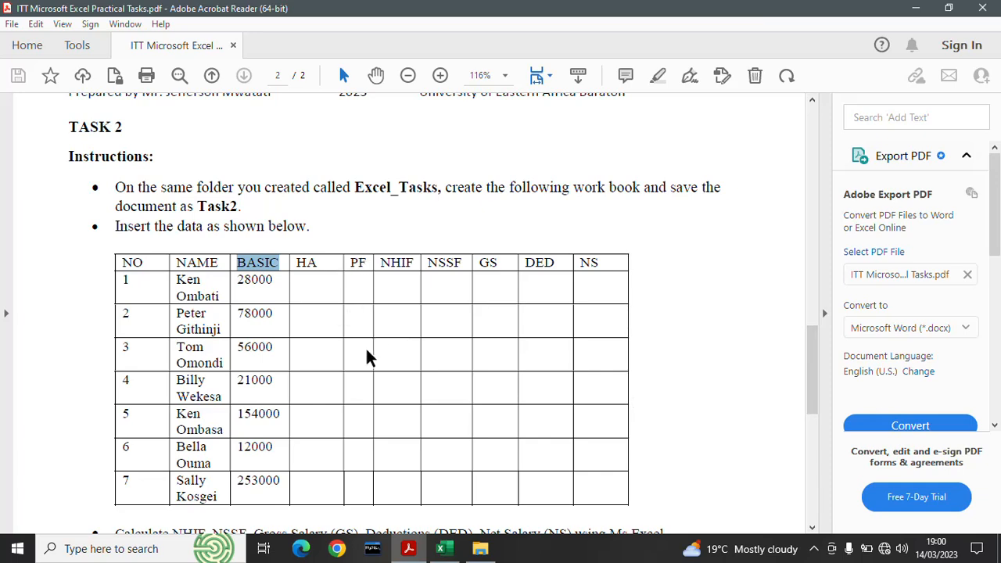
pyautogui.moveTo(814, 358); pyautogui.dragTo(816, 415)
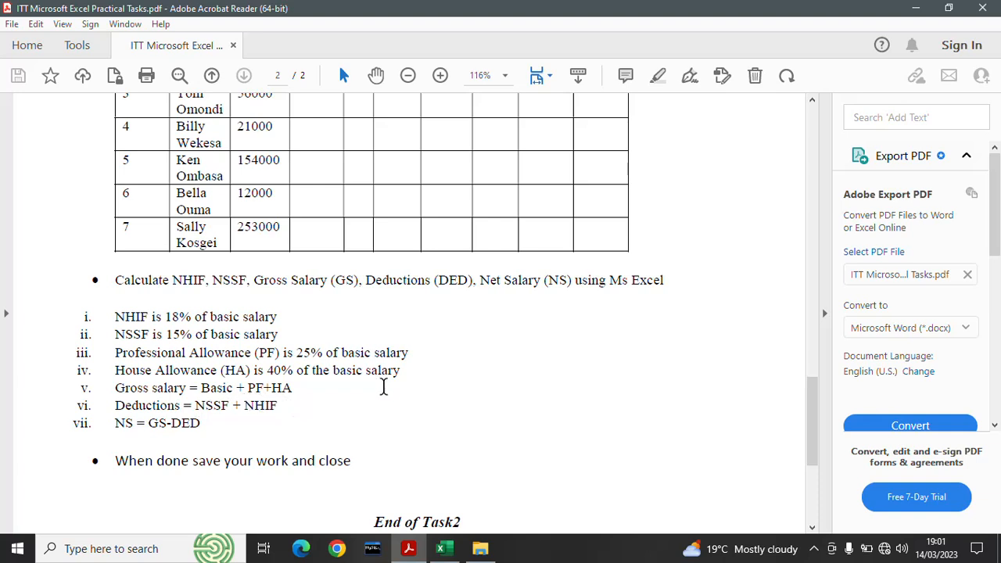
pyautogui.moveTo(814, 407); pyautogui.dragTo(814, 368)
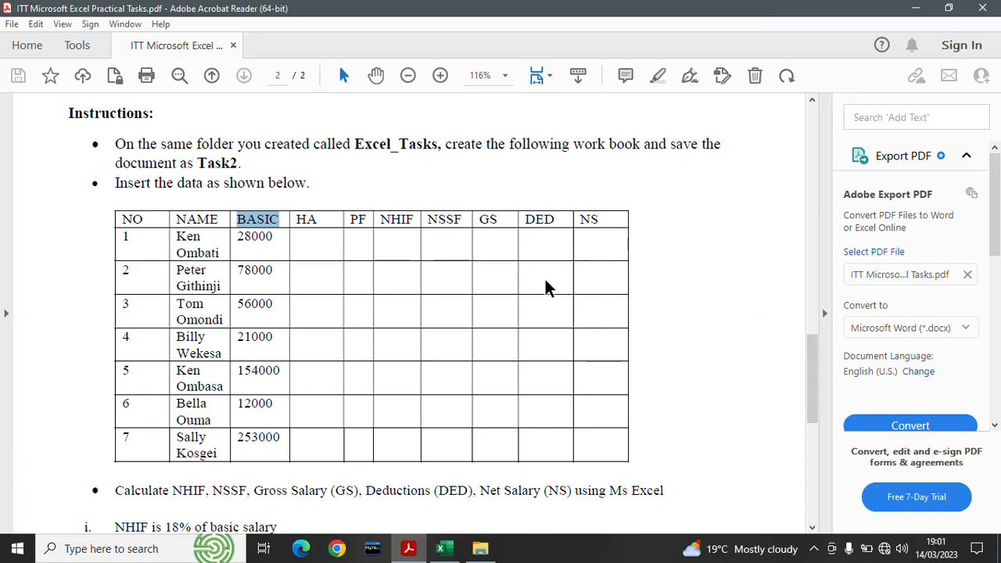
pyautogui.moveTo(814, 350); pyautogui.dragTo(816, 402)
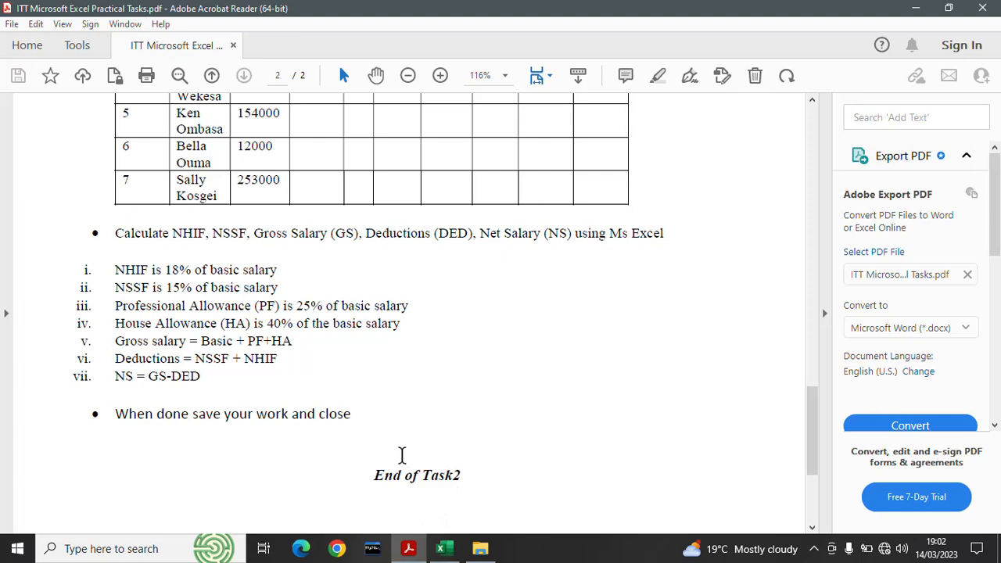
pyautogui.moveTo(813, 457); pyautogui.dragTo(816, 431)
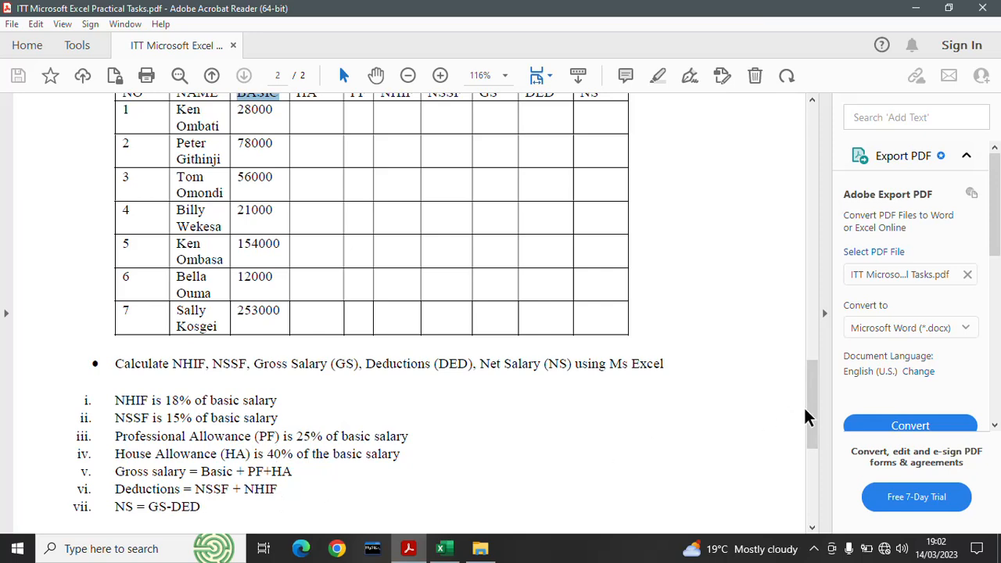
pyautogui.moveTo(814, 415); pyautogui.dragTo(818, 391)
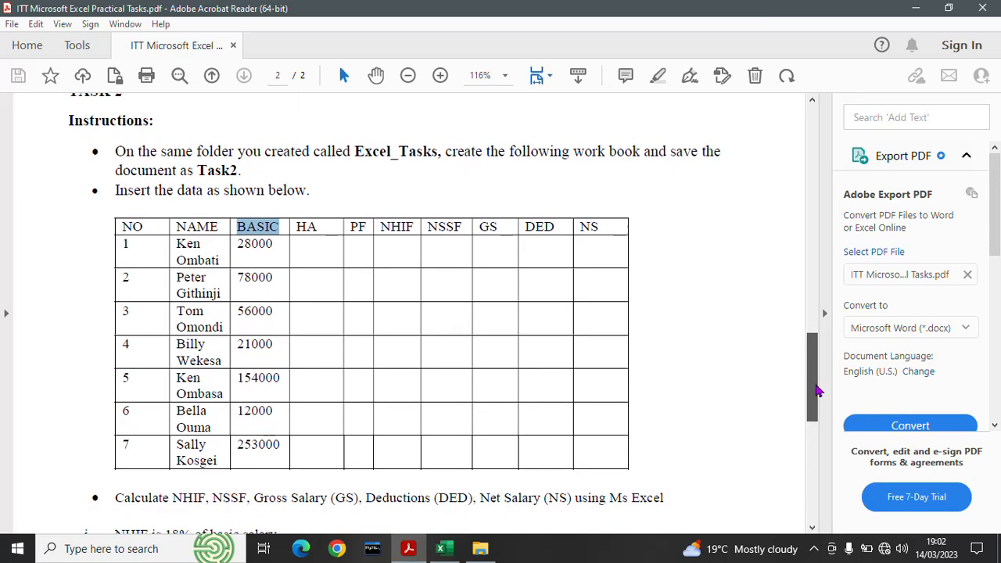
pyautogui.click(447, 550)
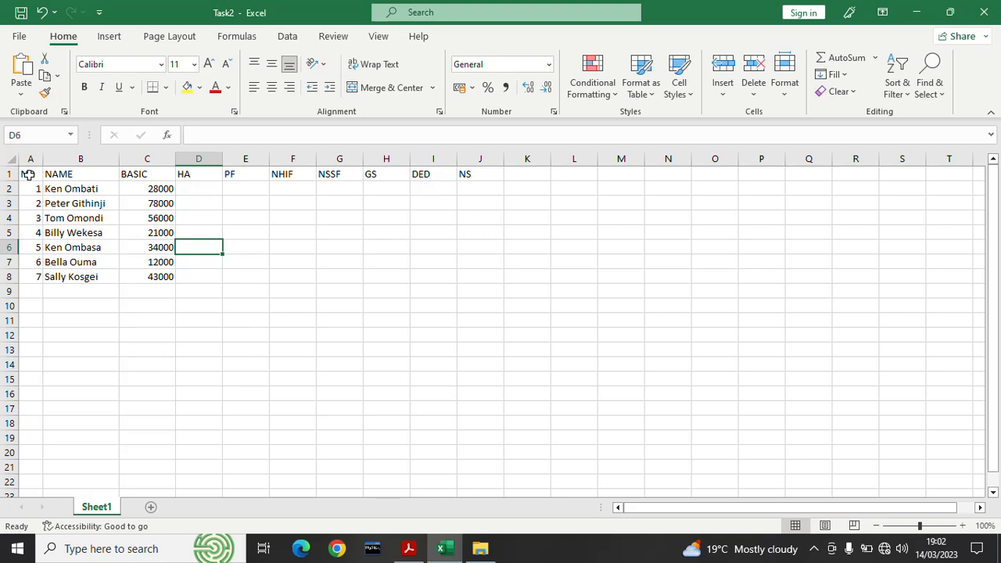
# Format the whole salary table, A1:J8, in 12-point Arial.
pyautogui.moveTo(27, 173); pyautogui.dragTo(474, 271)
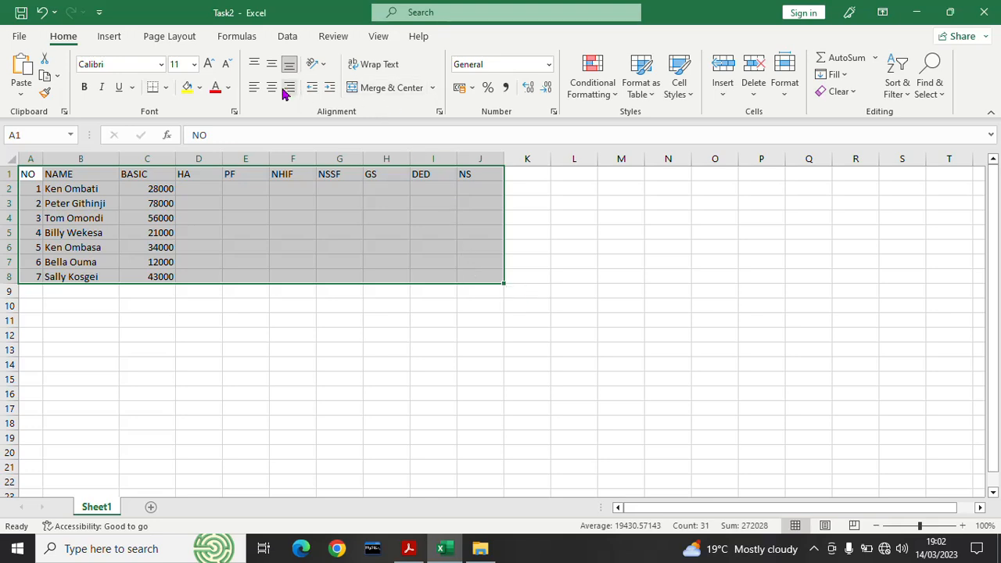
pyautogui.click(194, 64)
pyautogui.click(183, 150)
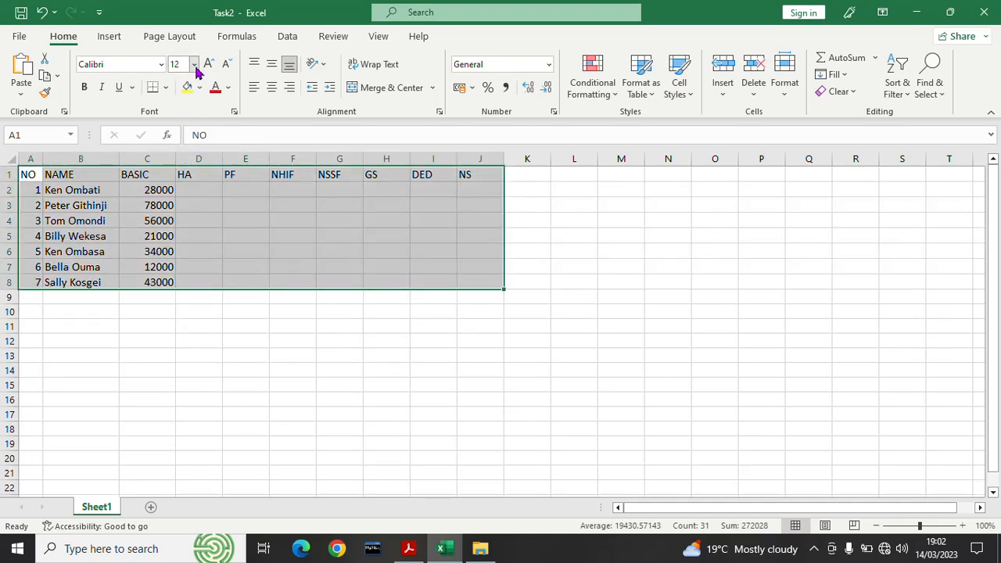
pyautogui.click(162, 66)
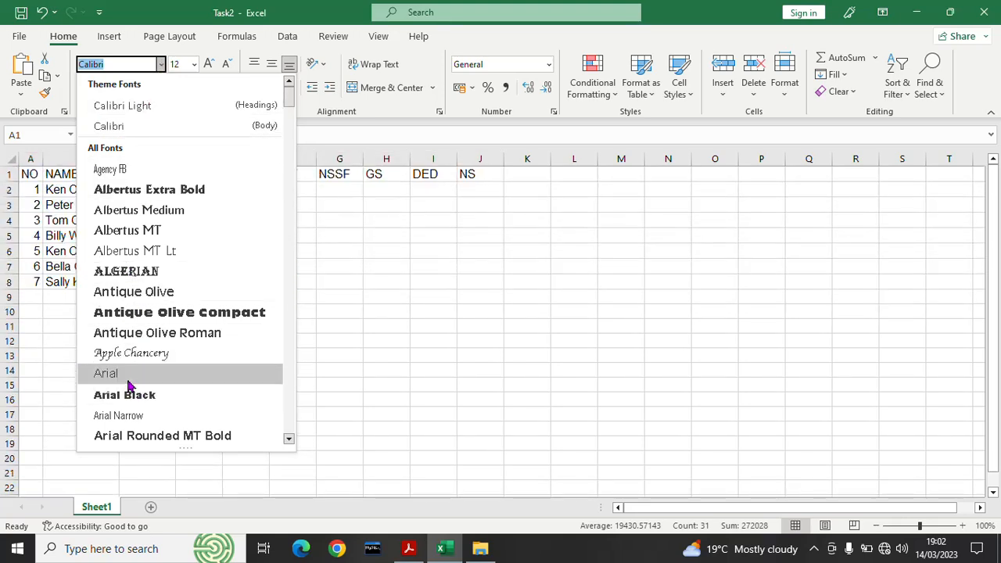
pyautogui.click(129, 381)
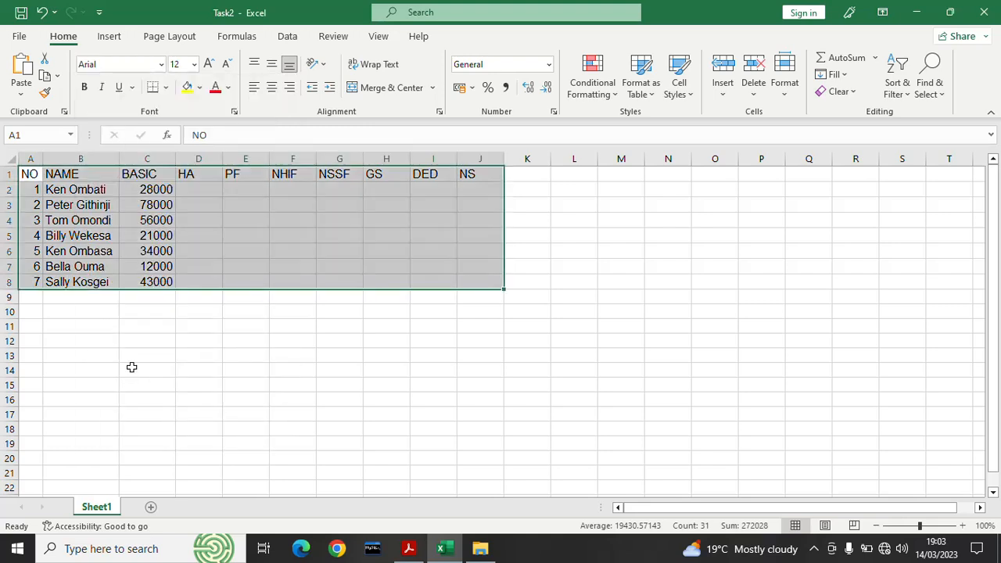
pyautogui.click(221, 343)
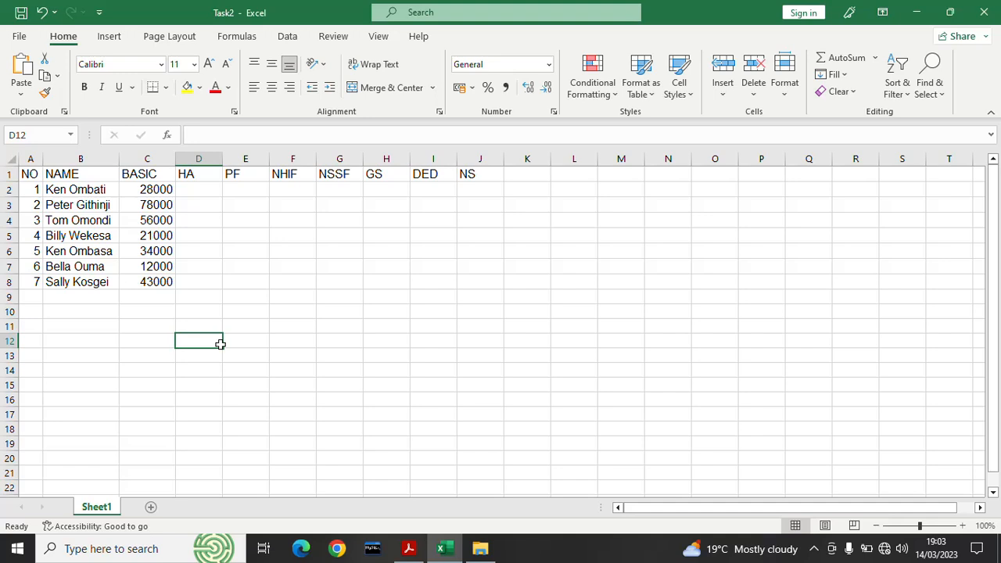
# Insert two blank sheet rows above the table's header row.
pyautogui.click(13, 174)
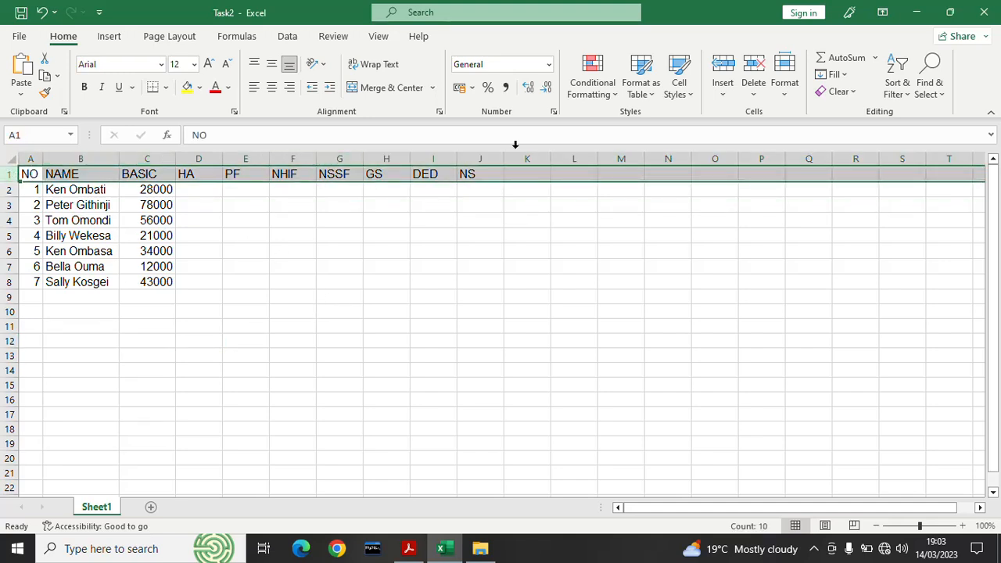
pyautogui.click(723, 93)
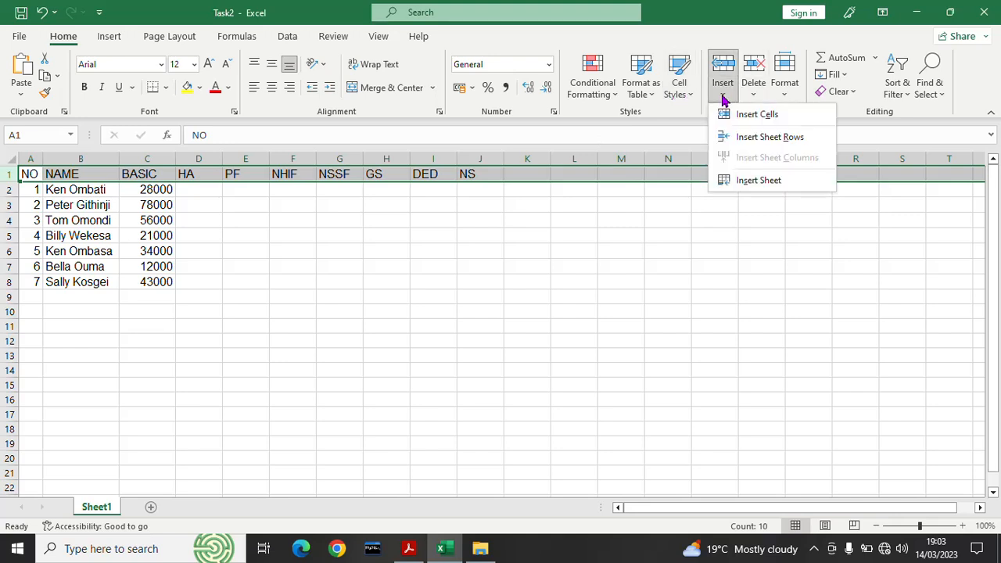
pyautogui.click(755, 139)
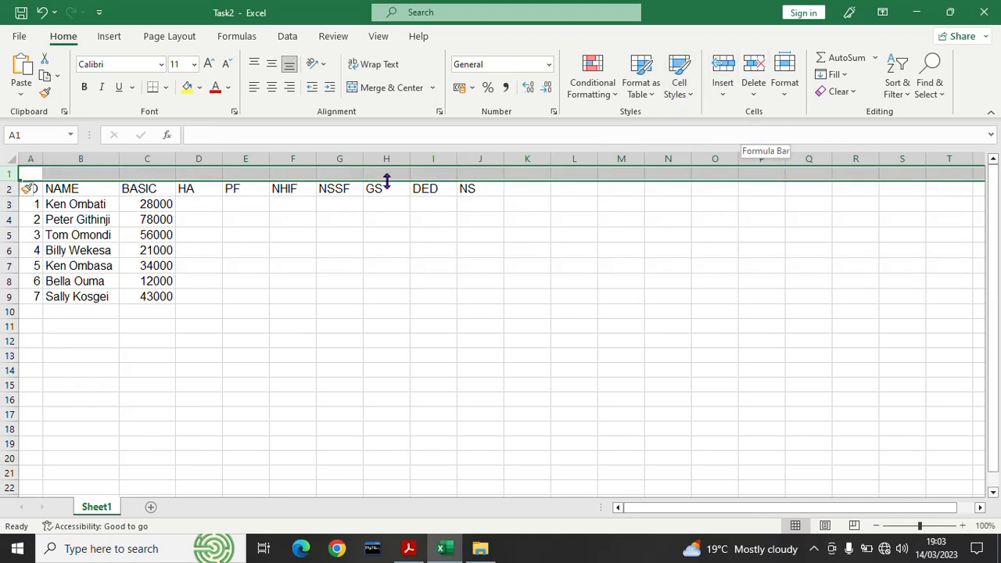
pyautogui.click(721, 92)
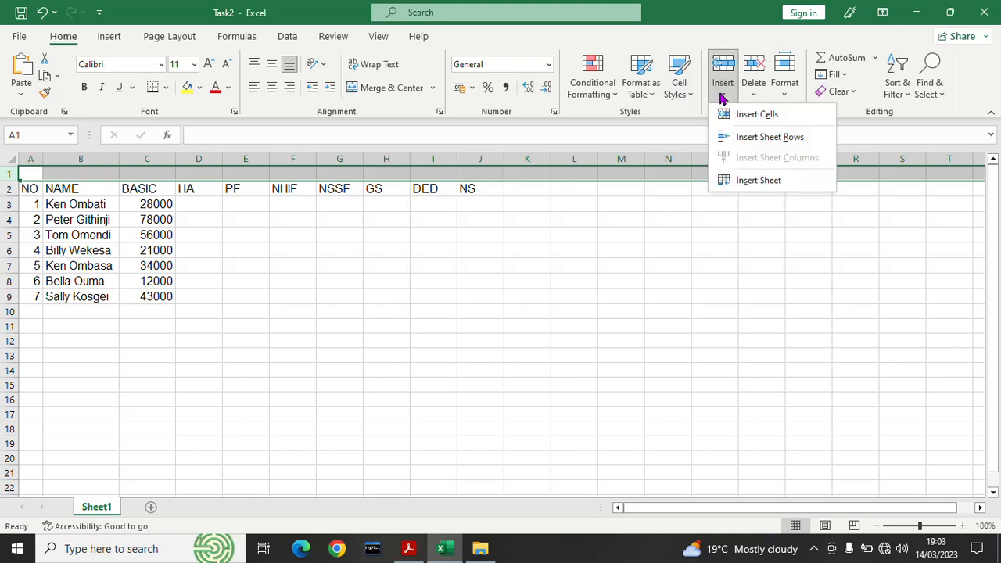
pyautogui.click(751, 137)
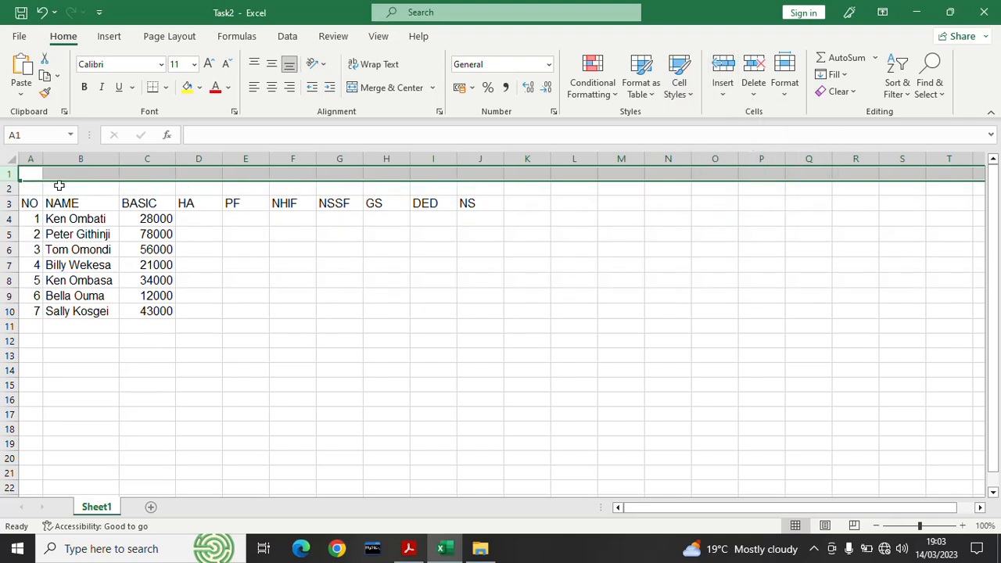
# Merge cells A2:J2 above the table headings and enter the title "Payroll Report" in the merged cell.
pyautogui.click(34, 188)
pyautogui.moveTo(32, 189); pyautogui.dragTo(464, 191)
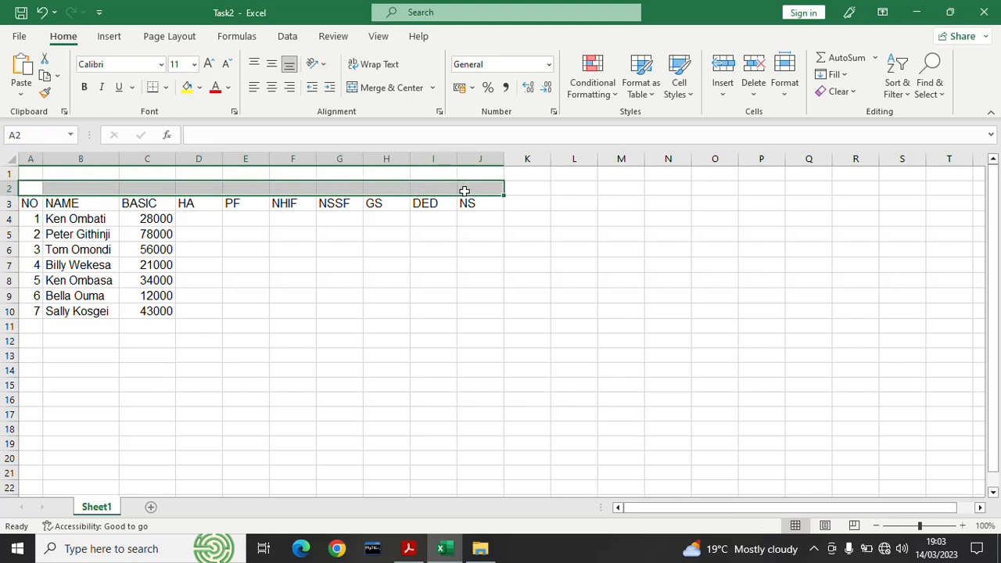
pyautogui.click(433, 88)
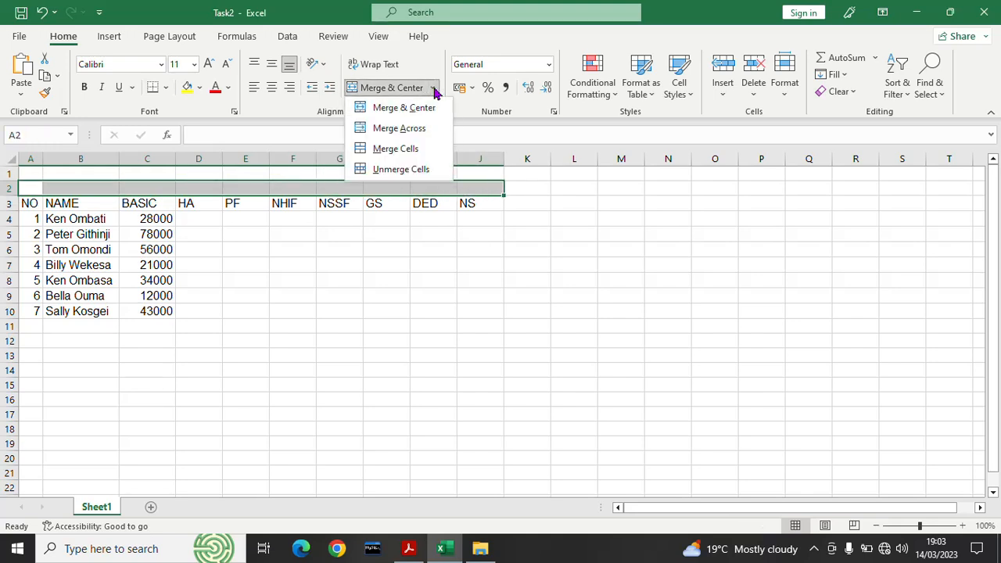
pyautogui.click(395, 149)
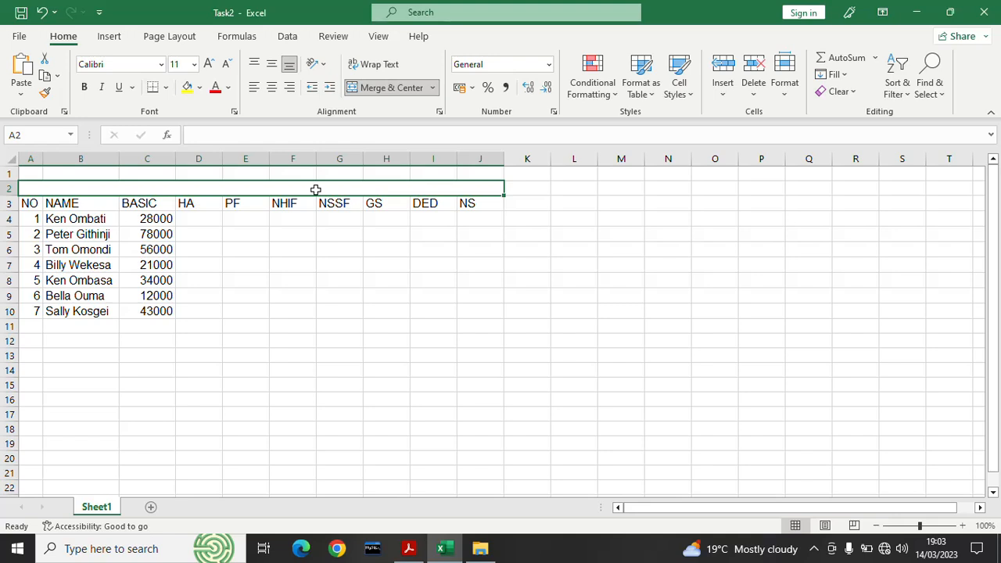
pyautogui.write('Pay')
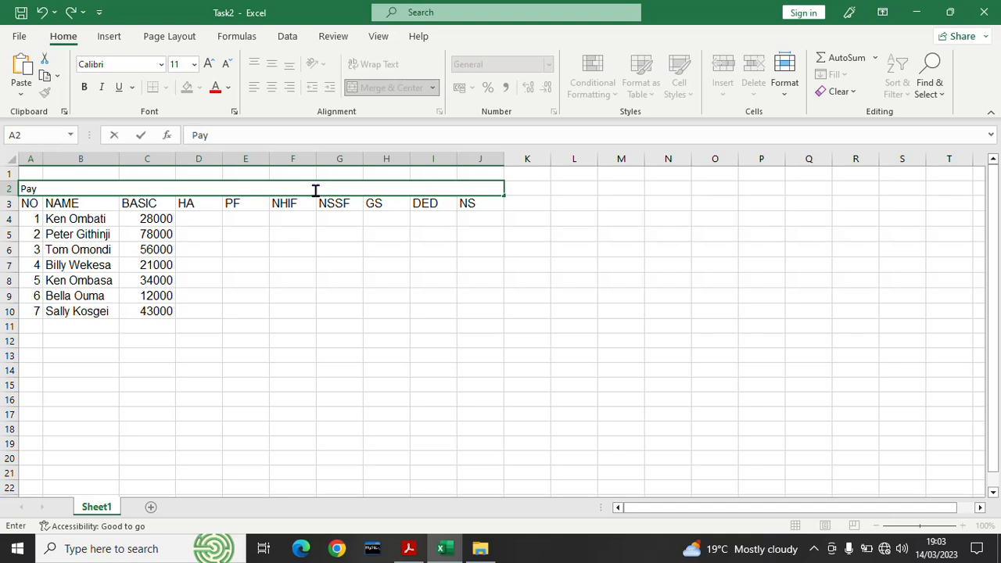
pyautogui.write('roll Report')
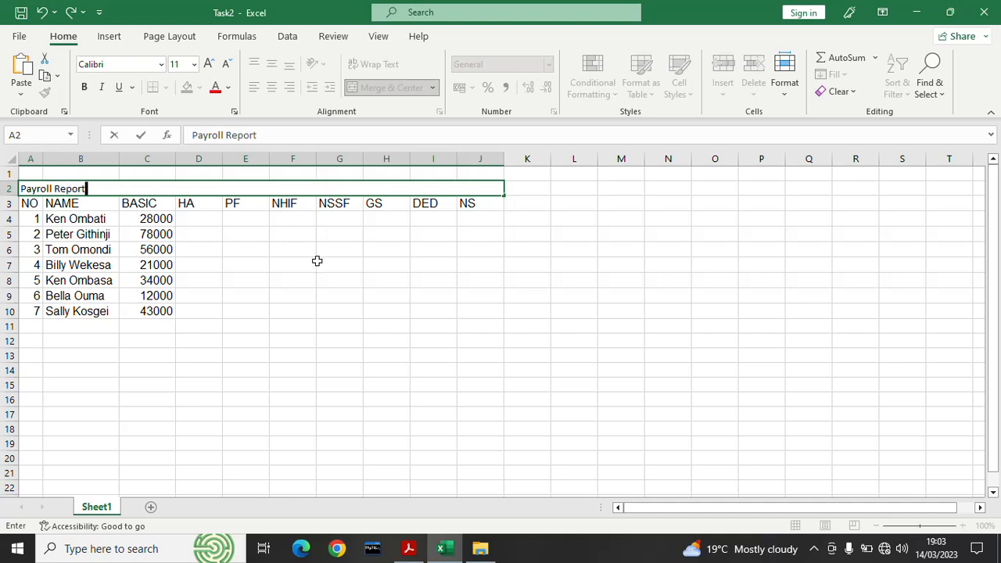
pyautogui.click(311, 285)
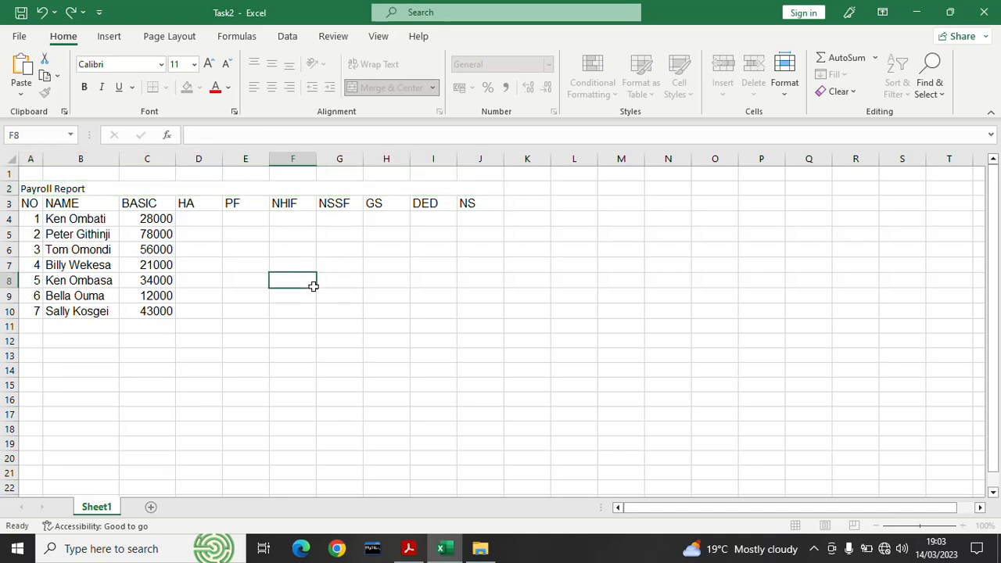
# Center the Payroll Report title horizontally and set its font to Albertus Extra Bold, size 22.
pyautogui.click(155, 194)
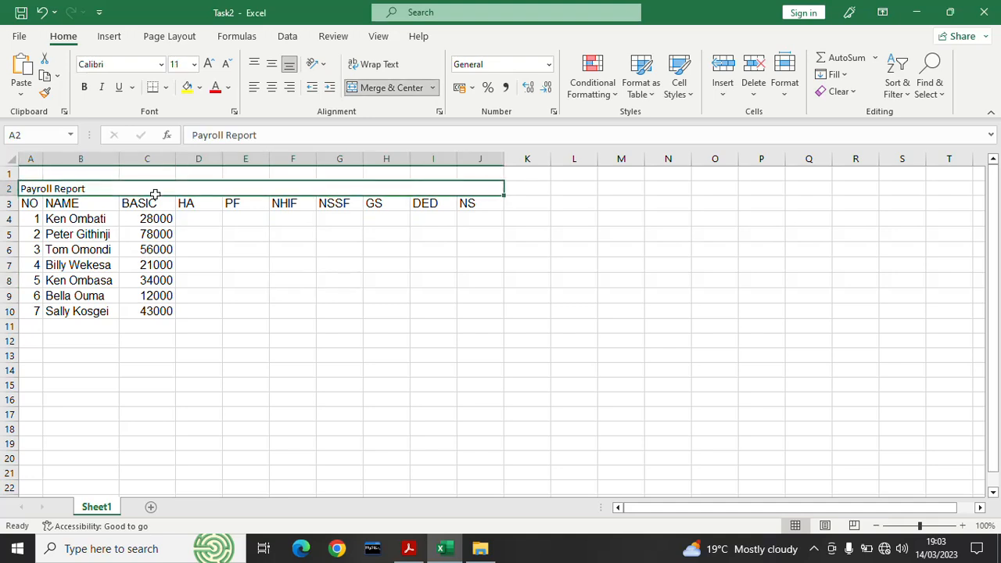
pyautogui.click(271, 90)
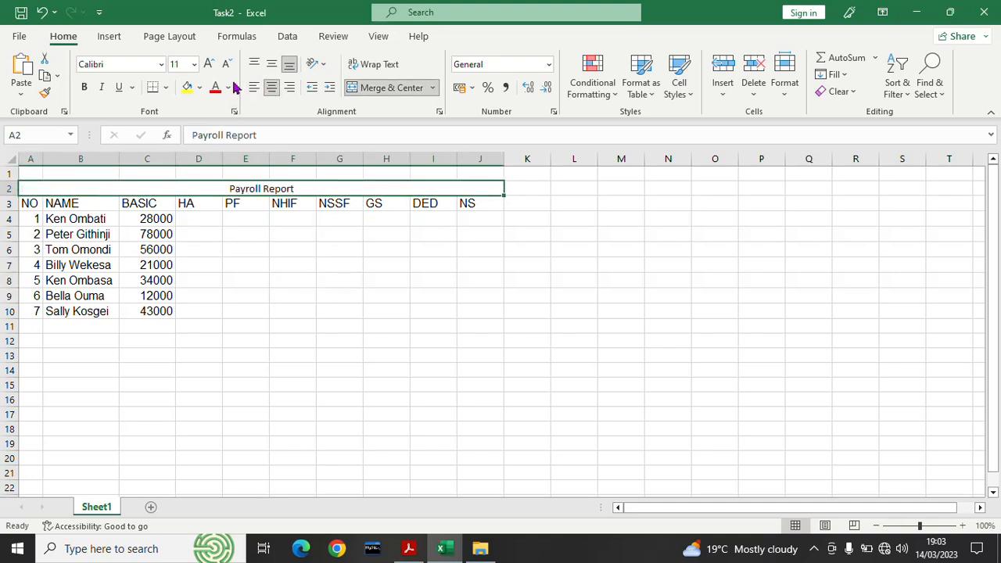
pyautogui.click(194, 64)
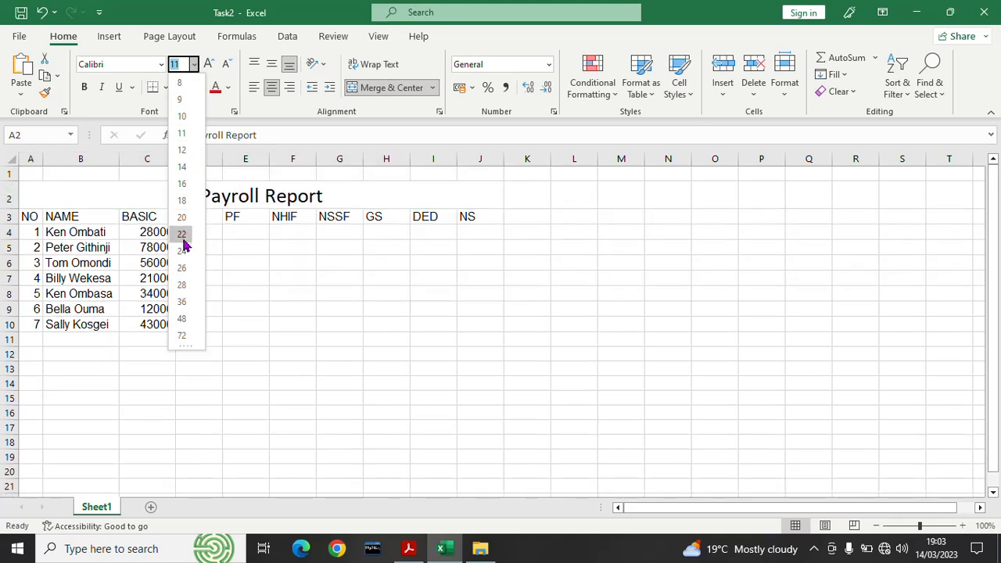
pyautogui.click(184, 242)
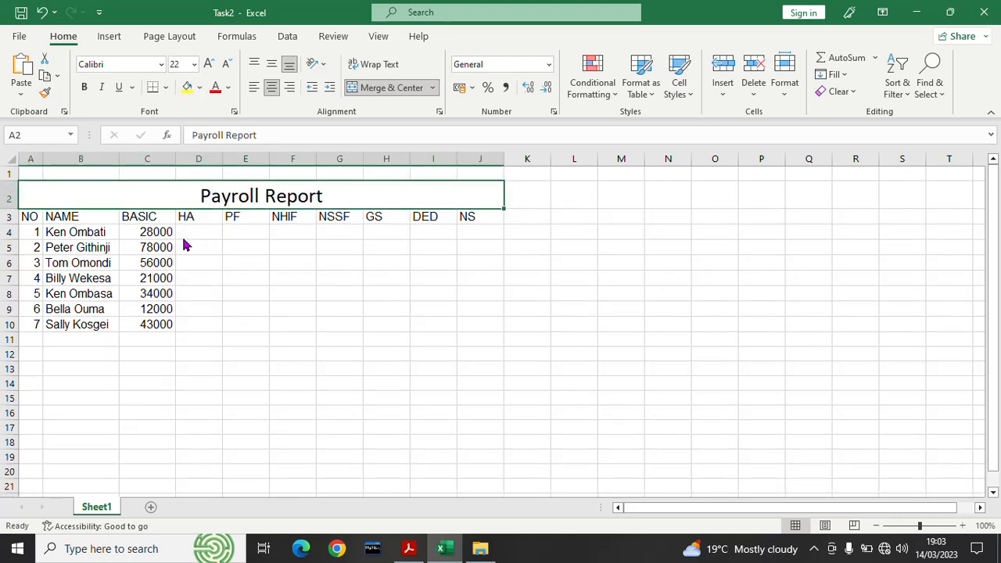
pyautogui.click(162, 64)
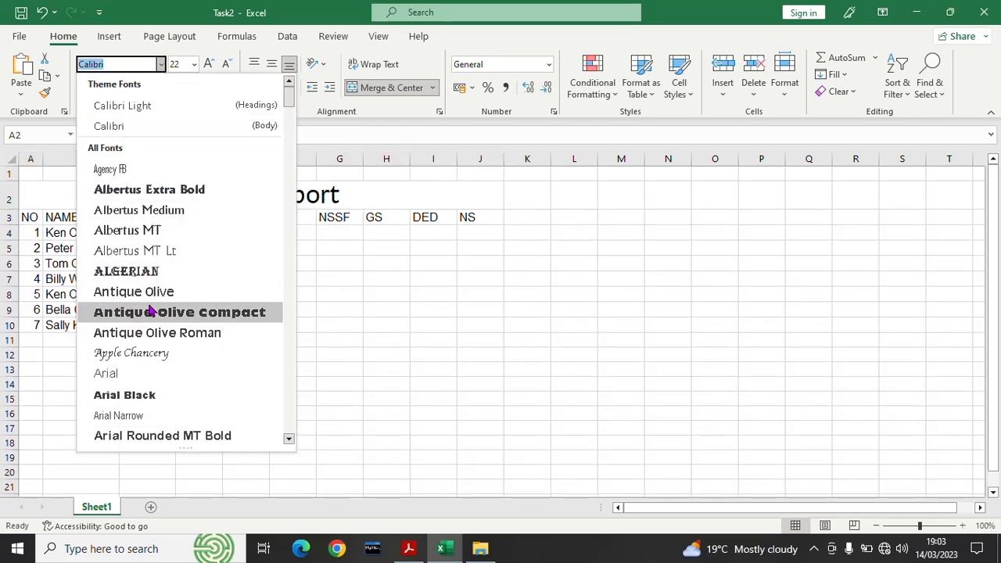
pyautogui.click(133, 190)
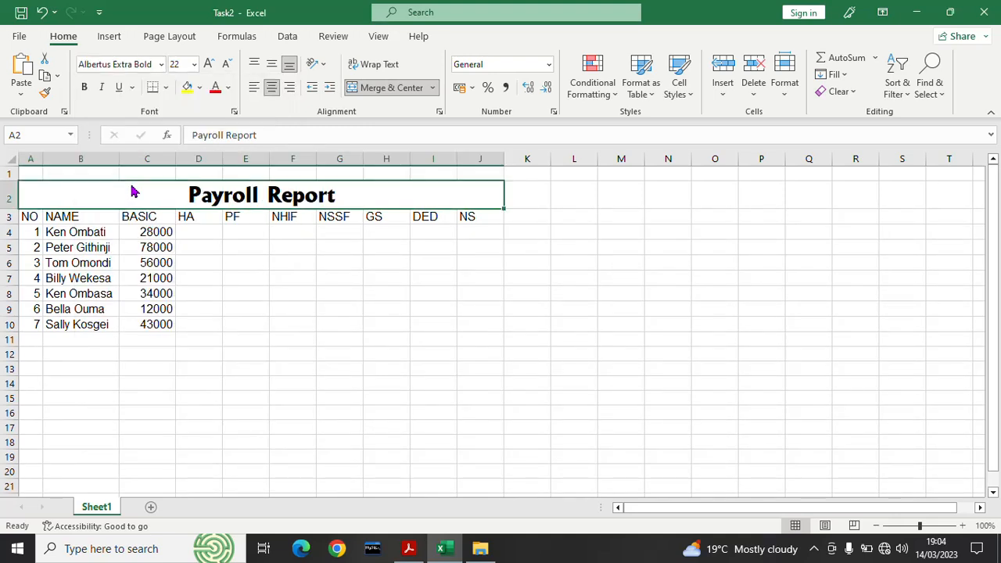
# Make the Payroll Report title bold and underlined.
pyautogui.click(84, 91)
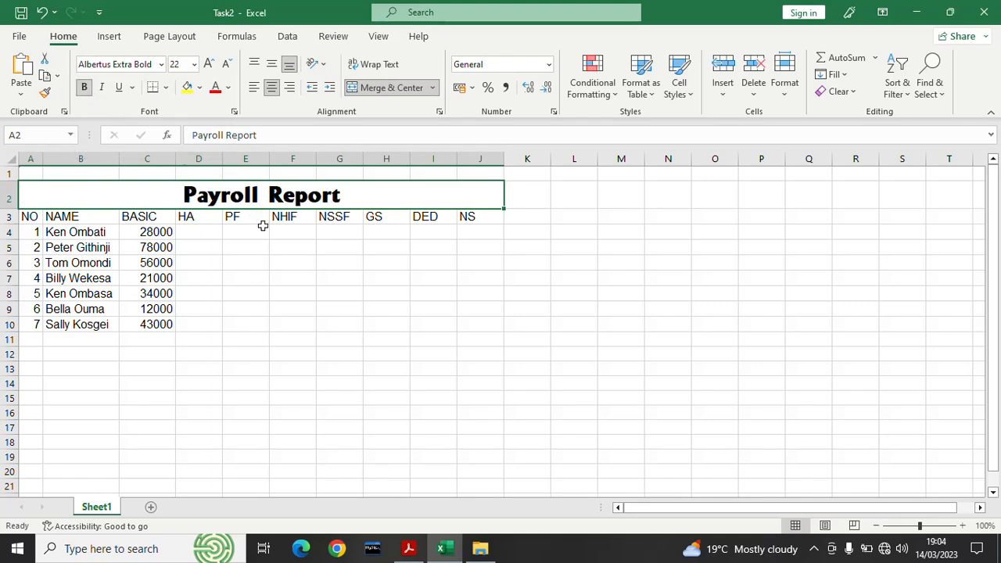
pyautogui.click(119, 88)
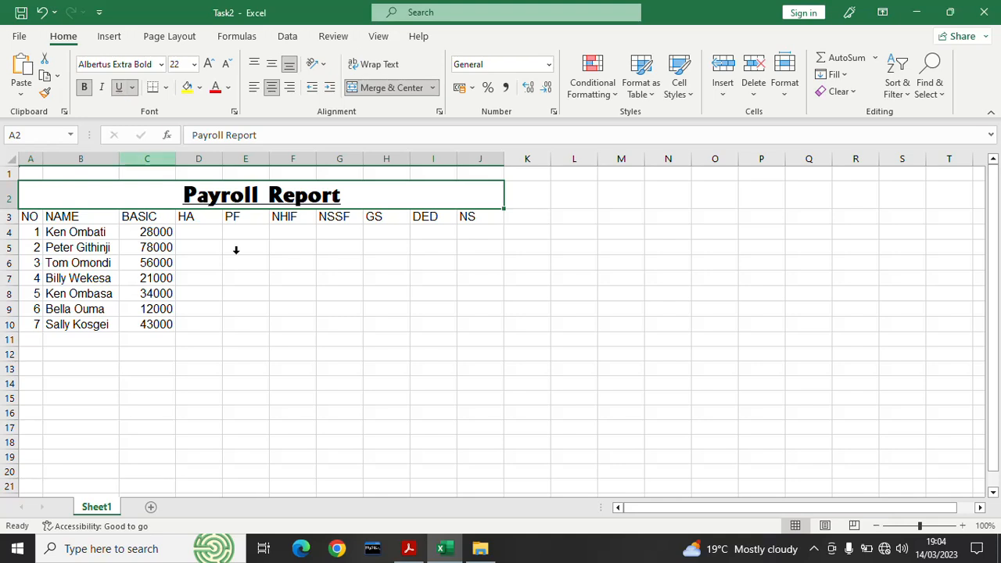
pyautogui.click(278, 329)
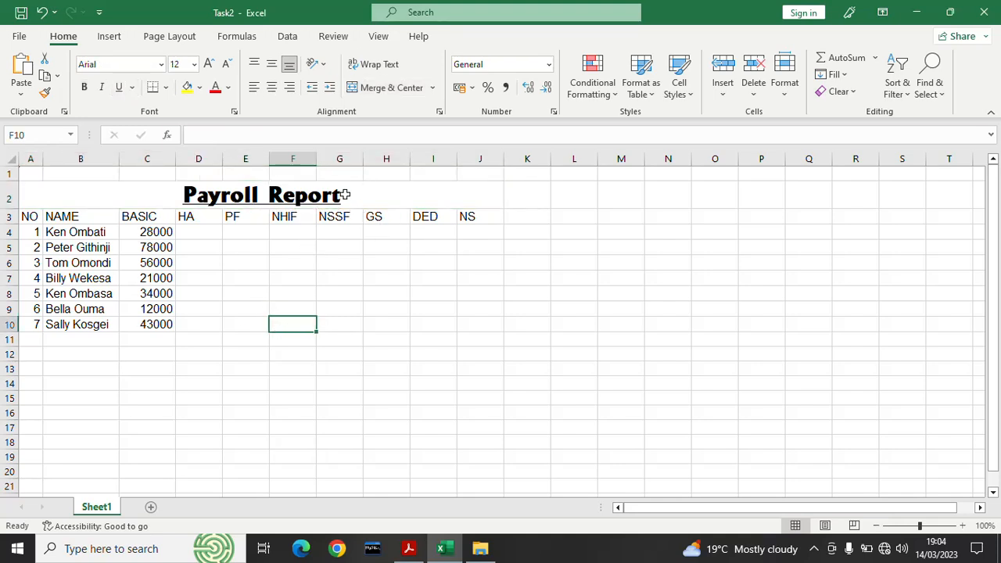
# Add the year to the title in row 2 so that it reads "Payroll Report 2023".
pyautogui.click(312, 198)
pyautogui.click(264, 137)
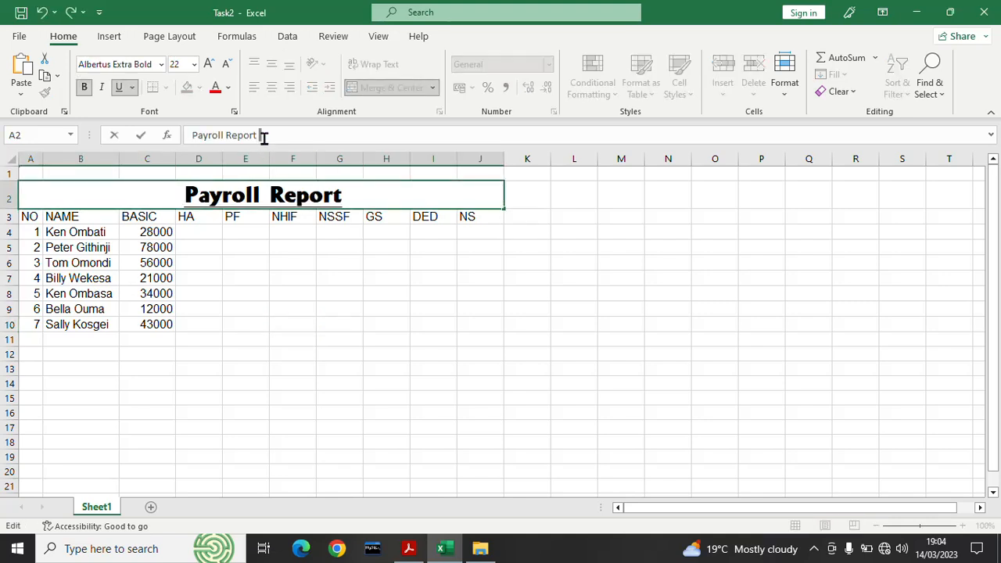
pyautogui.write('2')
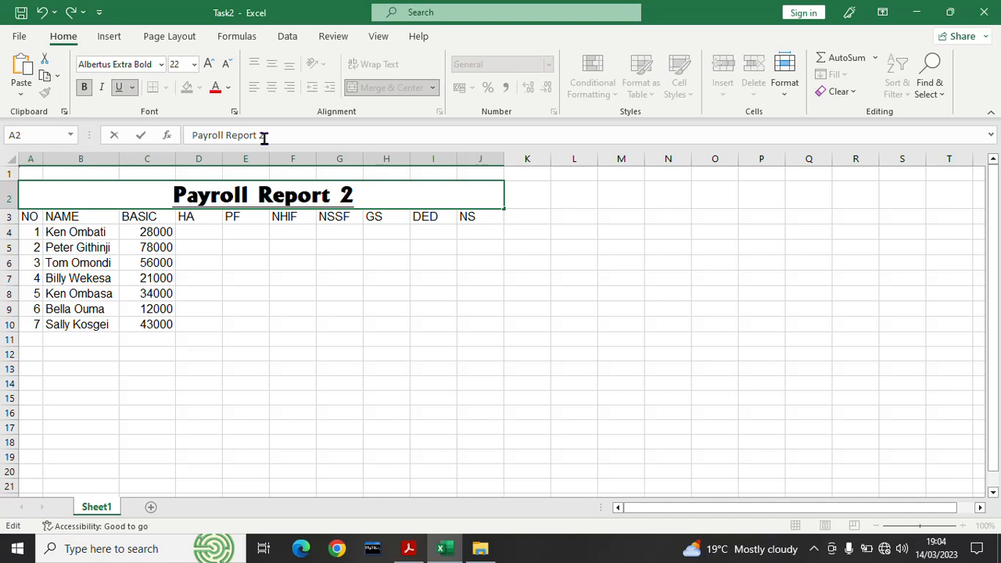
pyautogui.write('023')
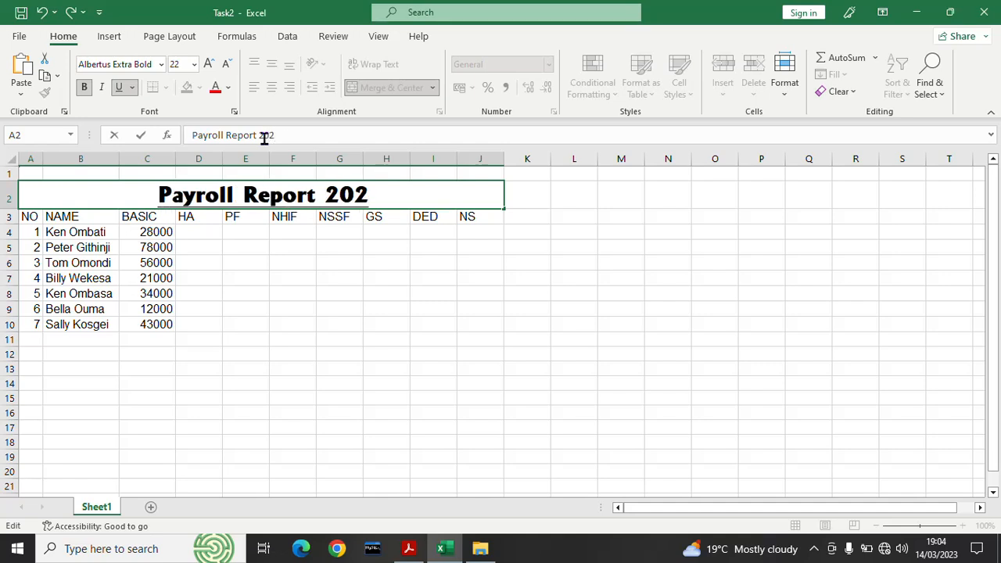
pyautogui.click(330, 324)
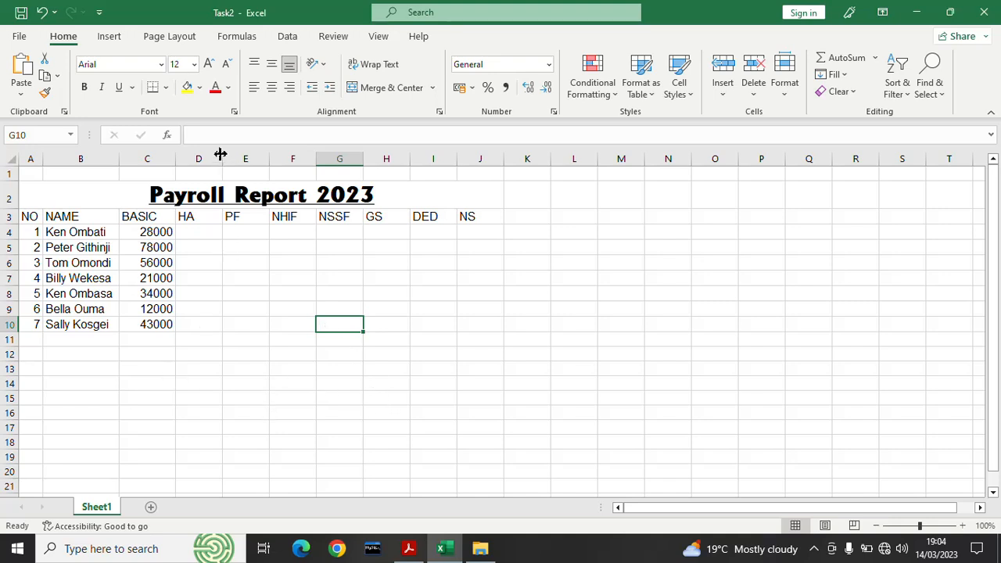
# Widen the BASIC, NAME and NO columns slightly.
pyautogui.moveTo(176, 157); pyautogui.dragTo(188, 158)
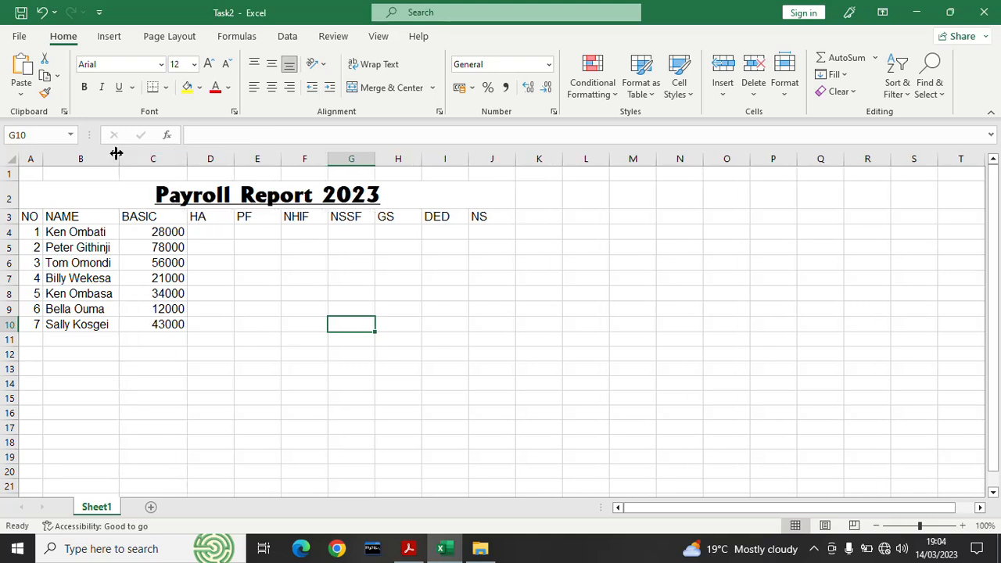
pyautogui.moveTo(119, 158); pyautogui.dragTo(132, 163)
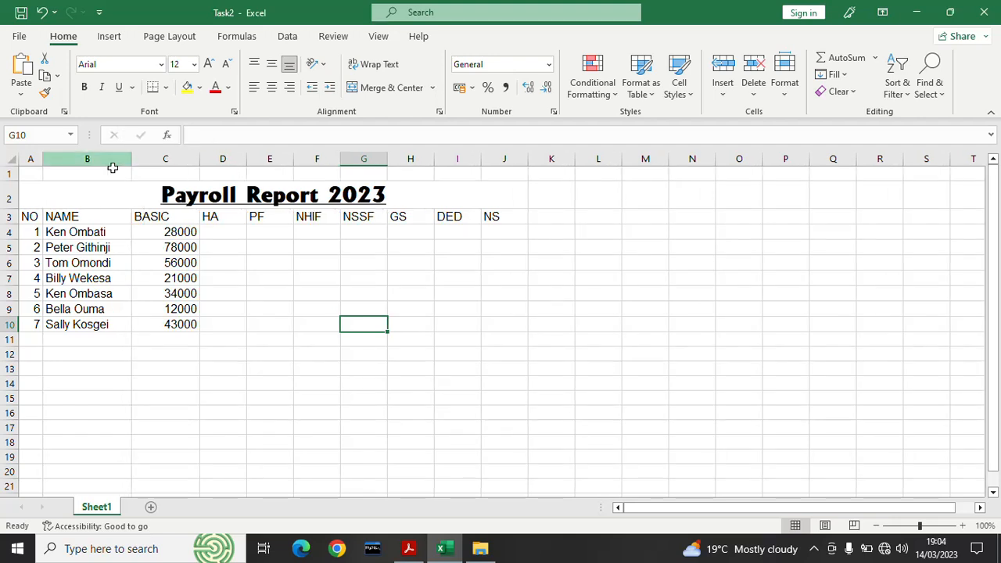
pyautogui.moveTo(41, 159); pyautogui.dragTo(47, 163)
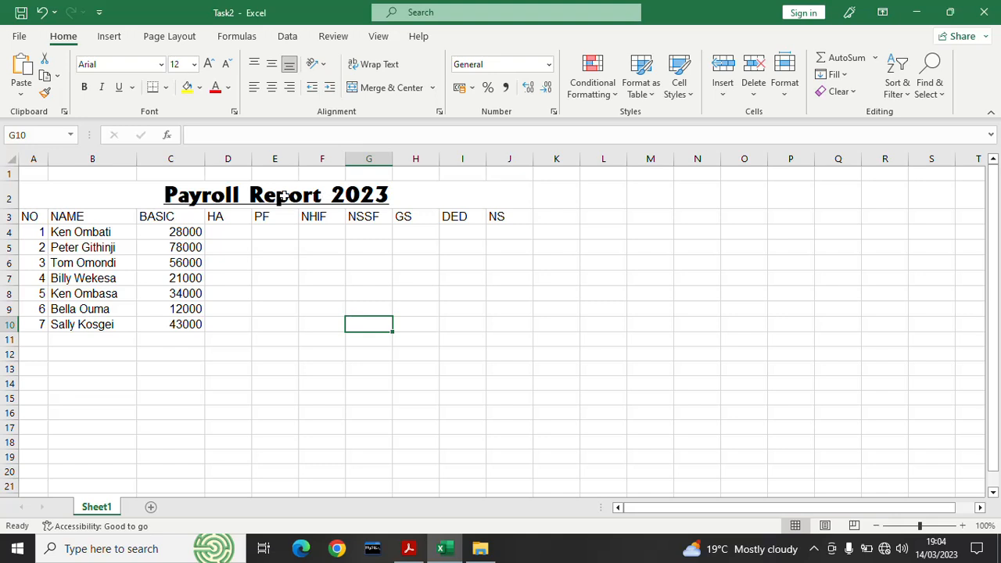
# Make the header row A3:J3 bold and fill it with light blue.
pyautogui.moveTo(29, 216); pyautogui.dragTo(514, 214)
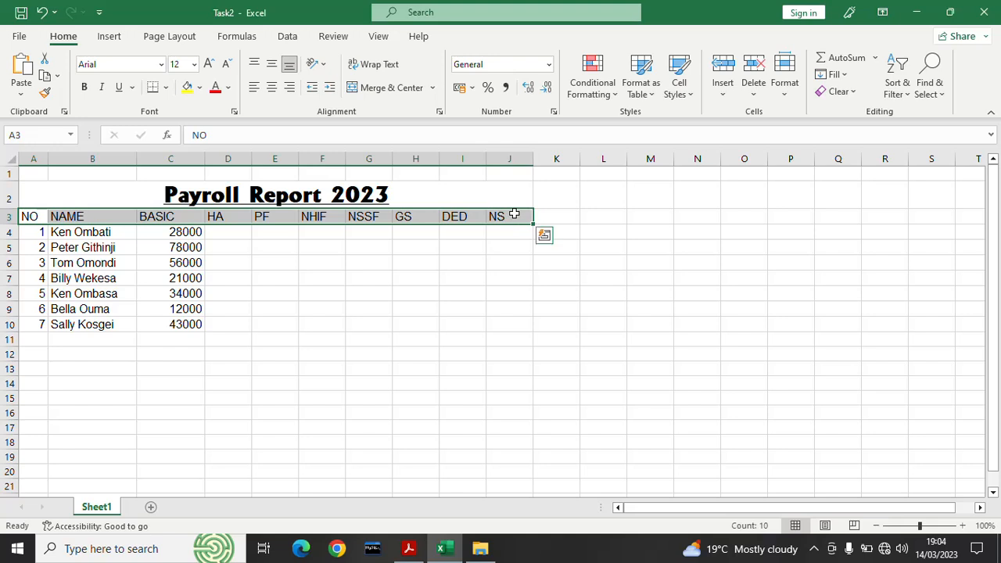
pyautogui.click(84, 87)
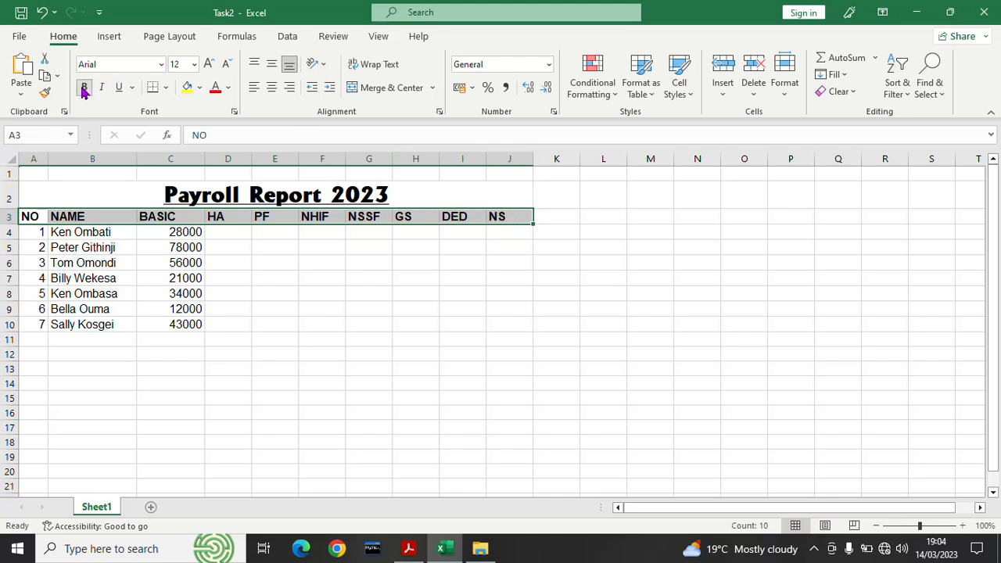
pyautogui.click(200, 87)
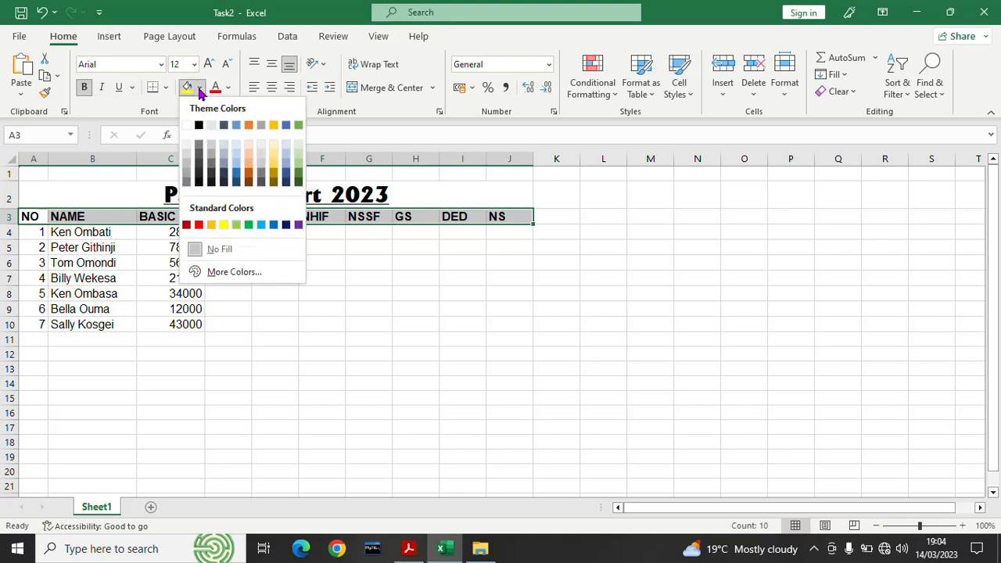
pyautogui.click(239, 170)
pyautogui.click(335, 410)
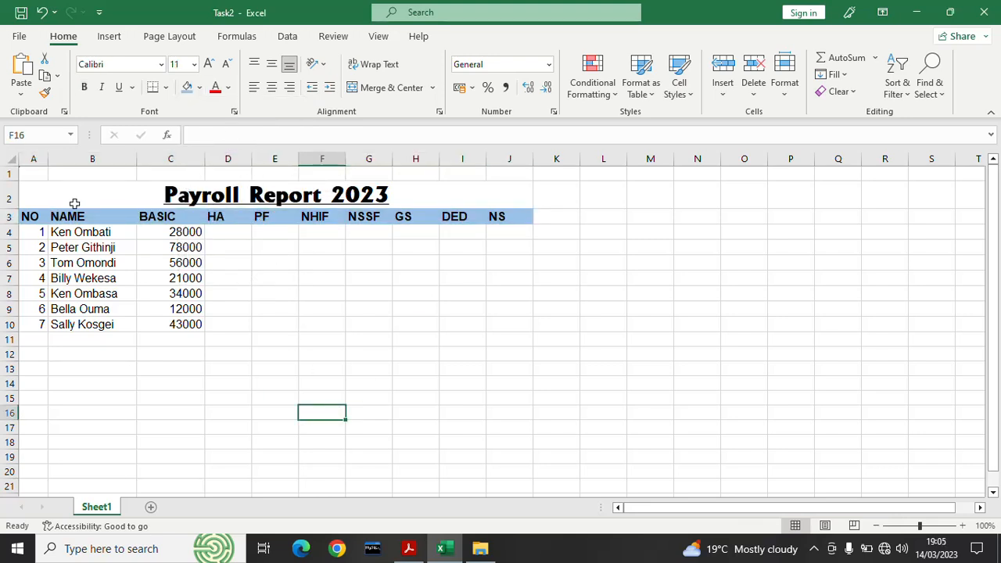
# Fill the employee rows A4:J10 with Gray, Accent 3, Lighter 40%.
pyautogui.moveTo(37, 232); pyautogui.dragTo(502, 317)
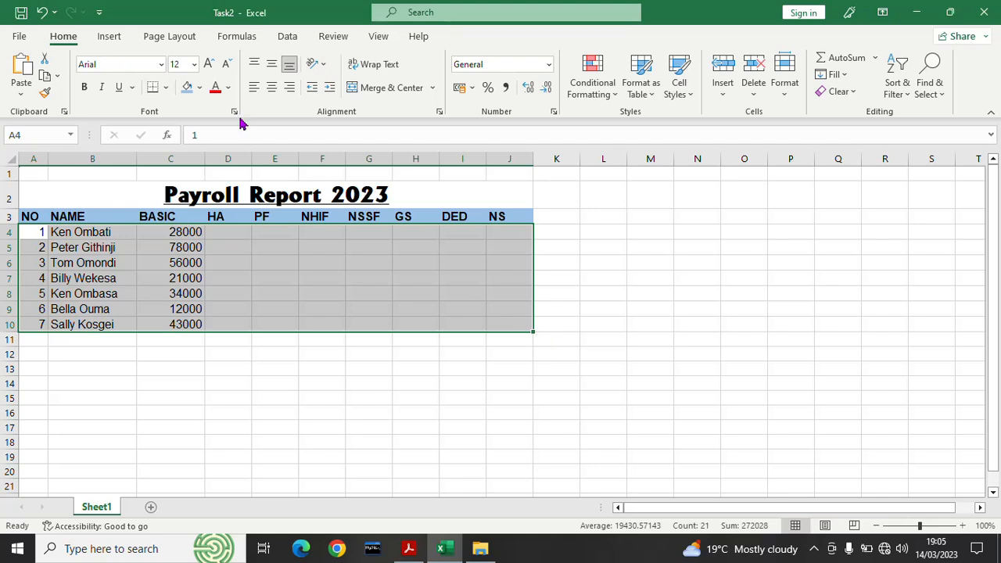
pyautogui.click(200, 90)
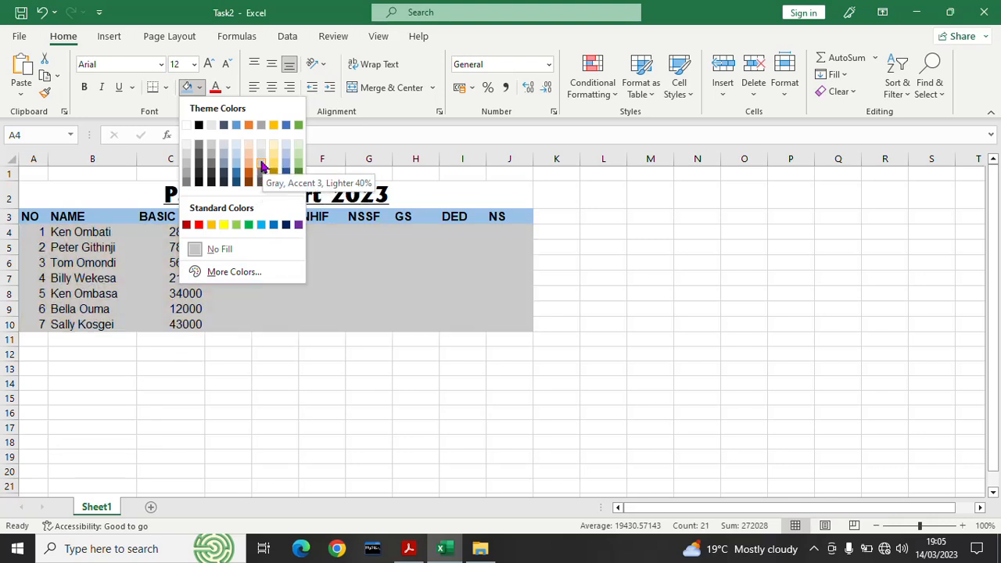
pyautogui.click(261, 165)
pyautogui.click(354, 357)
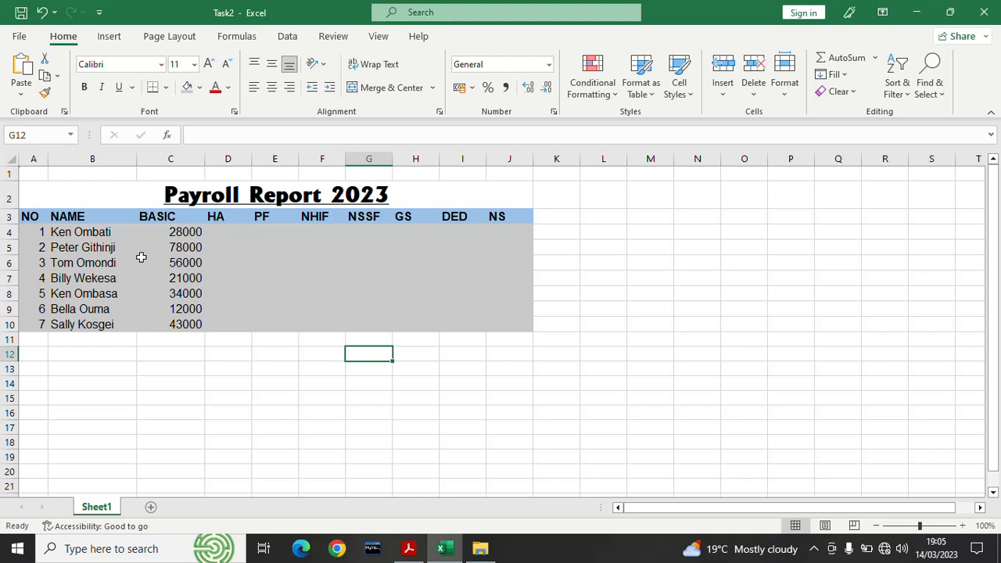
# Apply All Borders to the whole payroll table, A3:J10.
pyautogui.moveTo(29, 216); pyautogui.dragTo(507, 328)
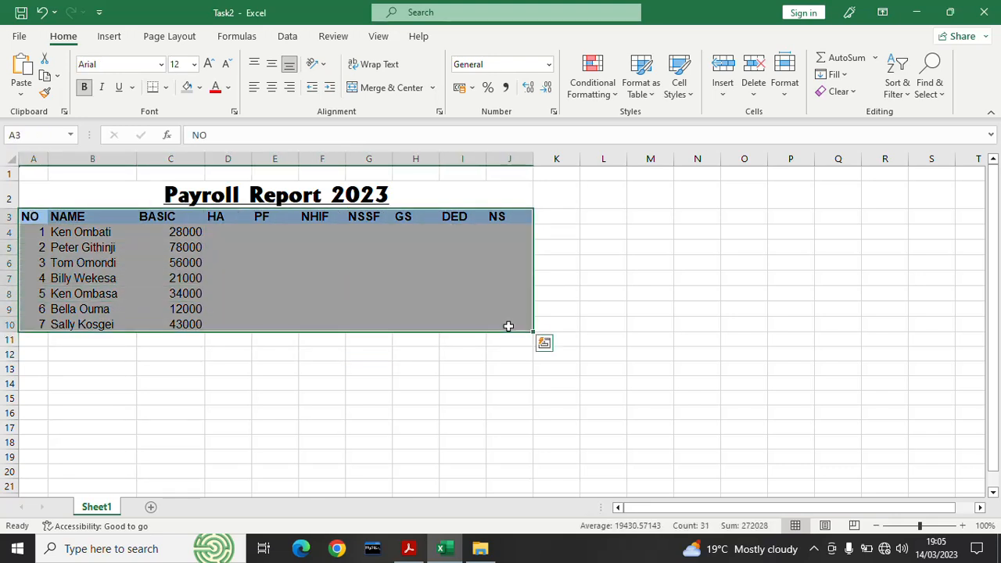
pyautogui.click(165, 88)
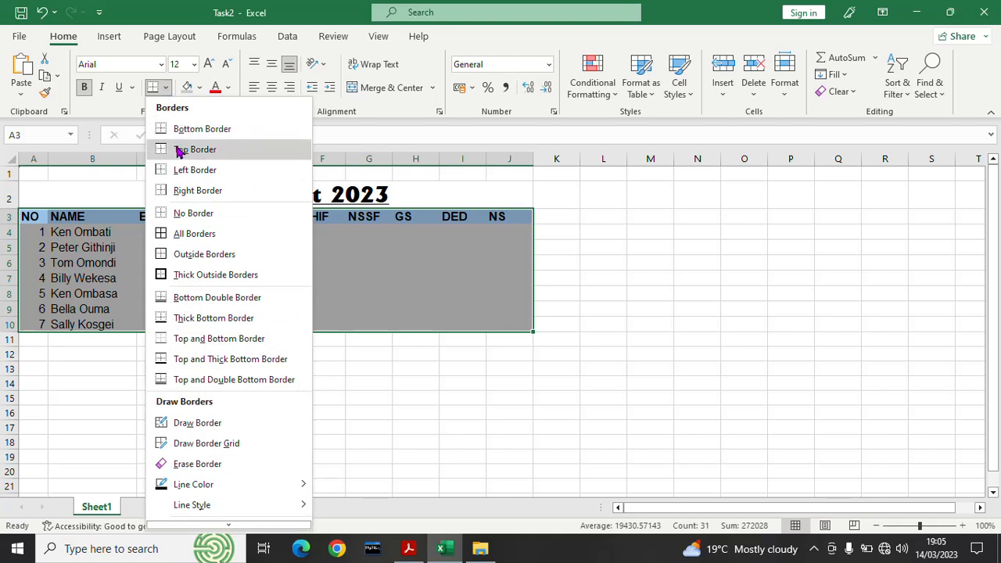
pyautogui.click(187, 242)
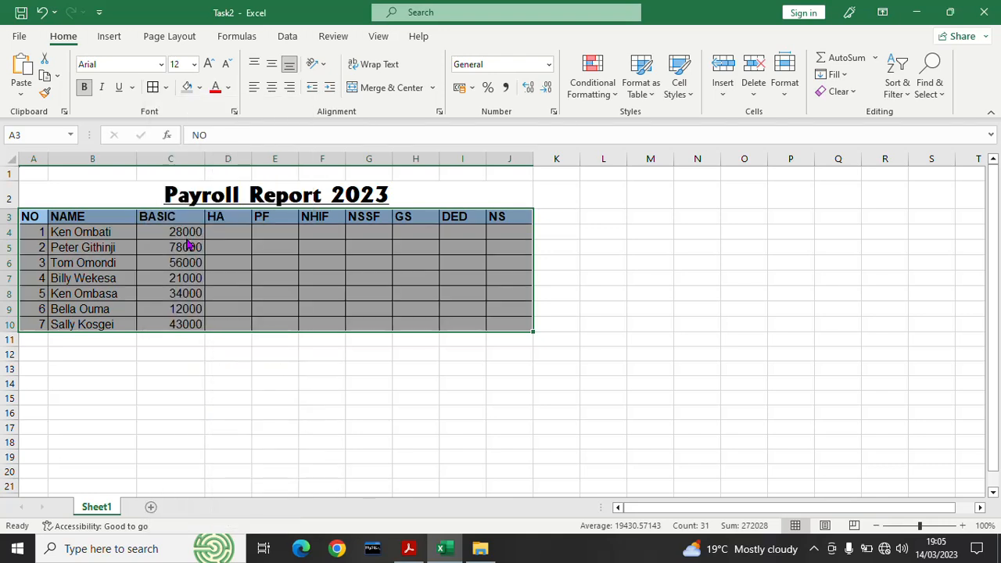
pyautogui.click(290, 413)
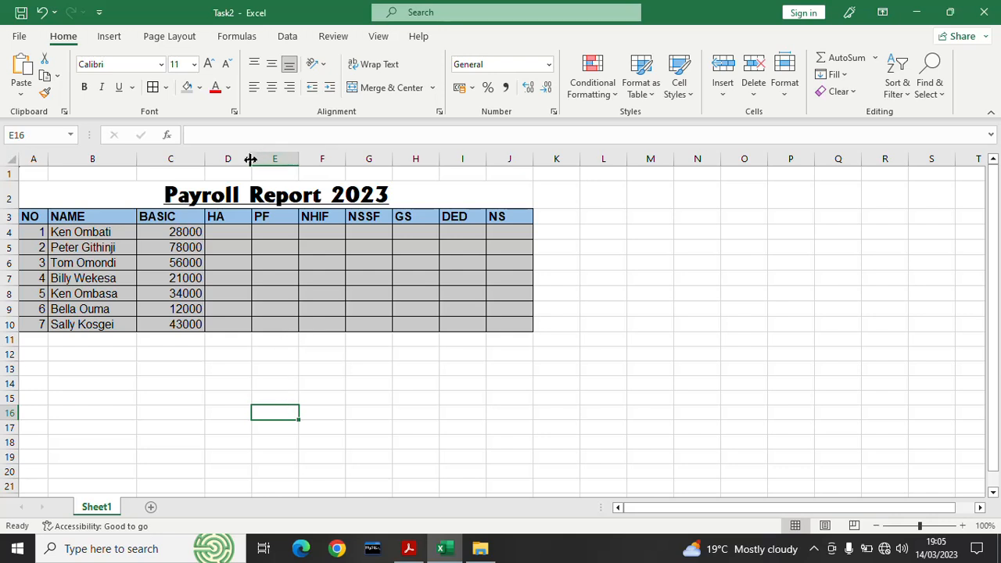
# Widen the columns HA through NS (D to J) and save the workbook.
pyautogui.moveTo(251, 159); pyautogui.dragTo(516, 179)
pyautogui.moveTo(566, 159); pyautogui.dragTo(580, 176)
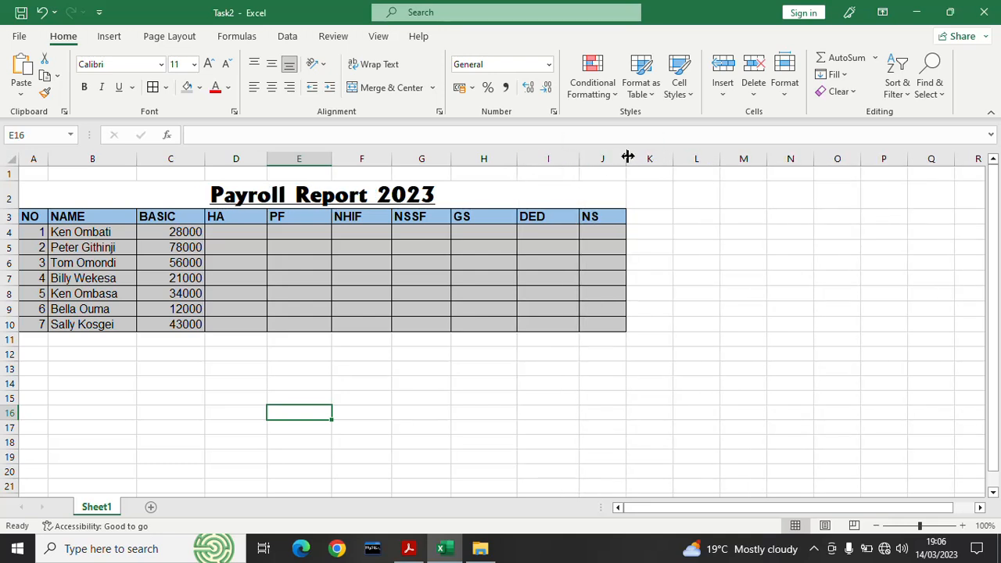
pyautogui.moveTo(632, 156); pyautogui.dragTo(647, 183)
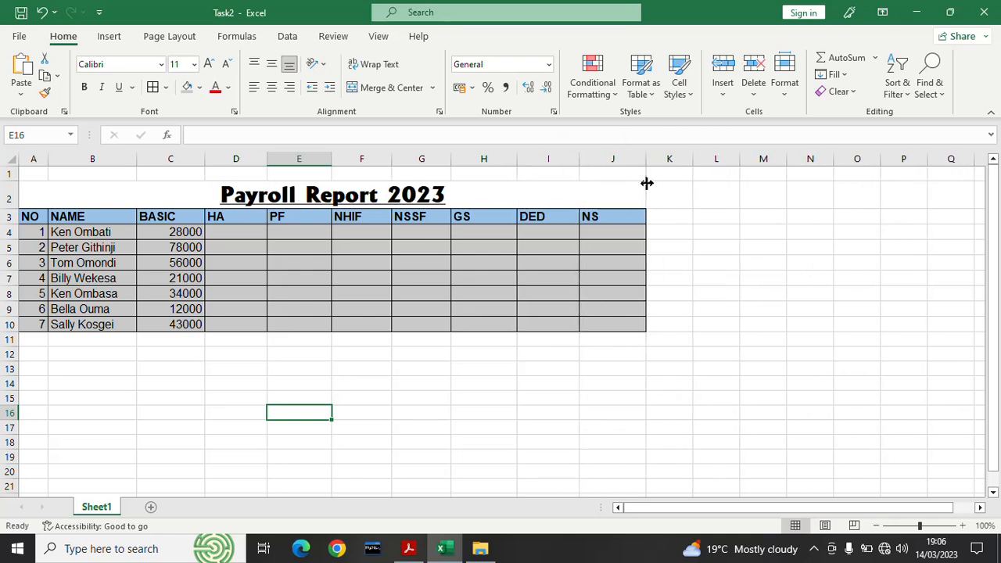
pyautogui.click(494, 383)
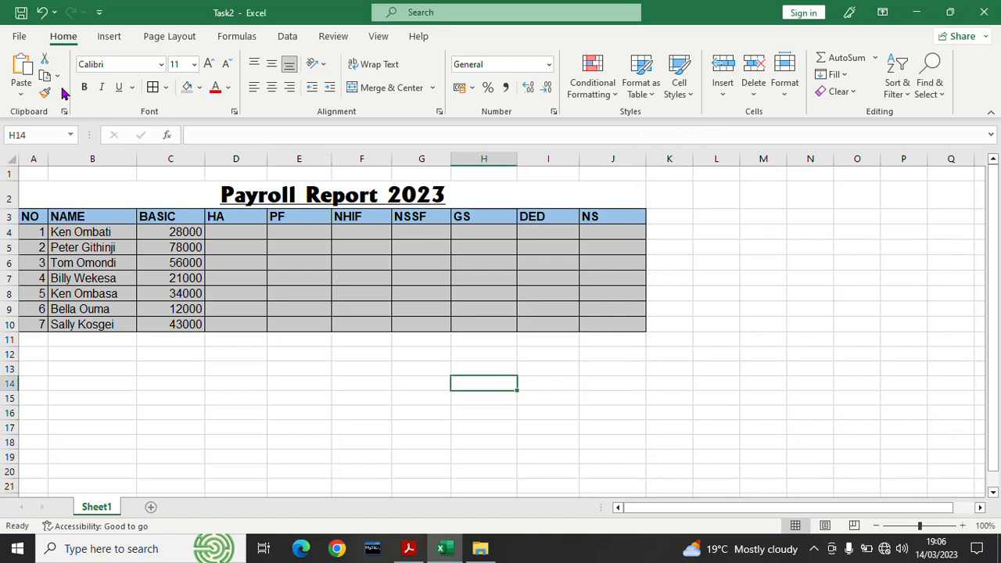
pyautogui.click(18, 16)
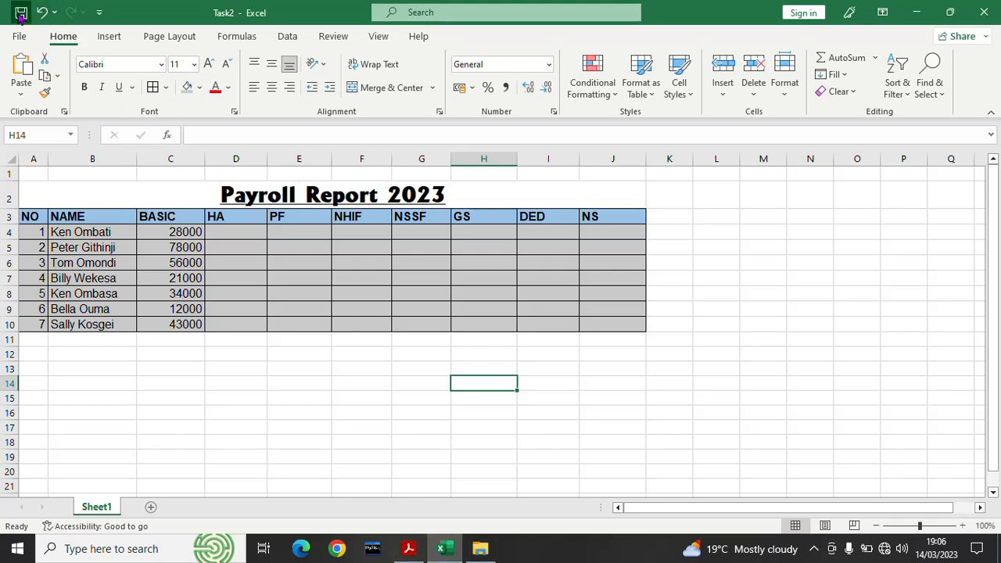
# Look up the house allowance rate in the task PDF and calculate the first employee's HA in D4 with =C4*40%.
pyautogui.click(409, 549)
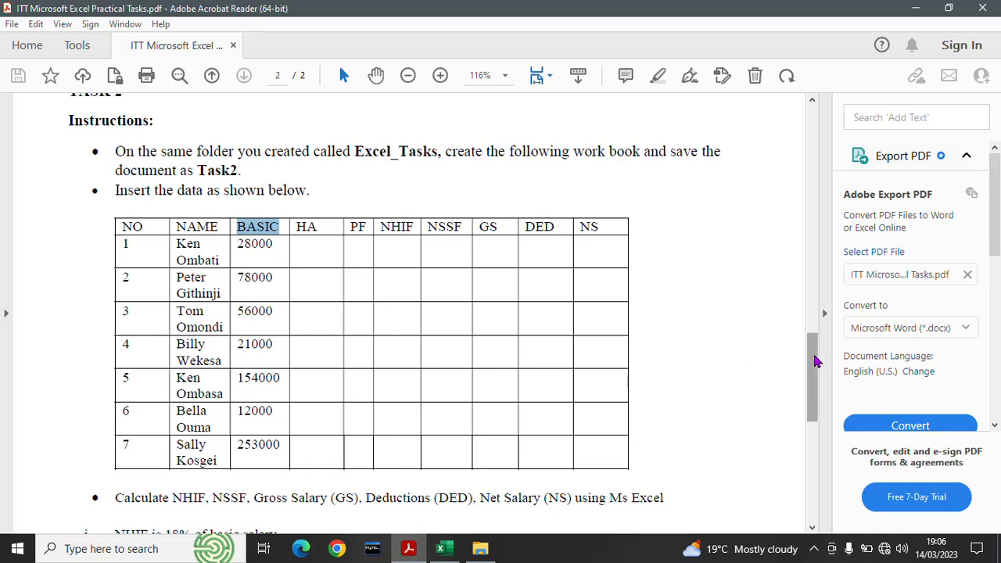
pyautogui.moveTo(815, 361); pyautogui.dragTo(815, 423)
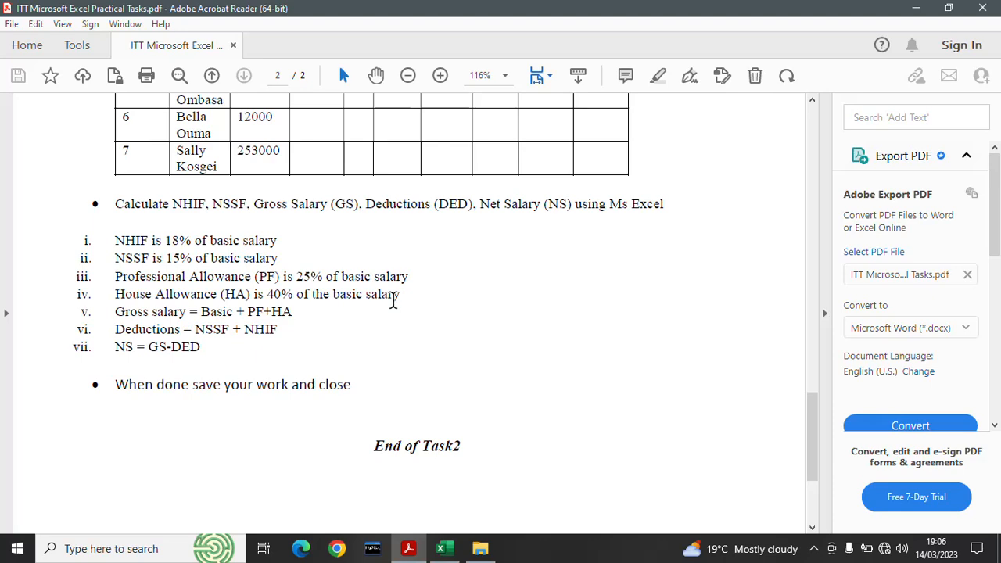
pyautogui.click(441, 547)
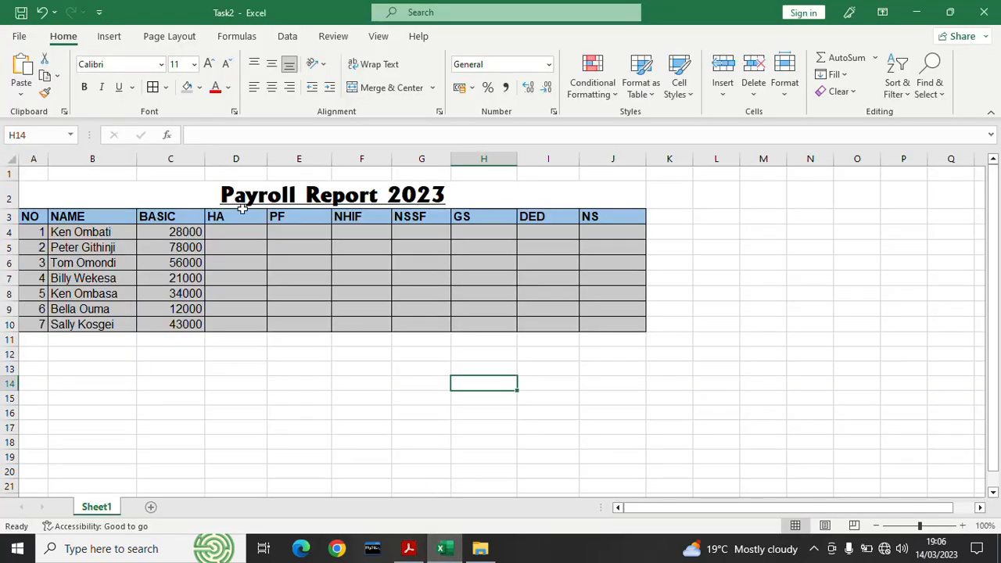
pyautogui.click(230, 232)
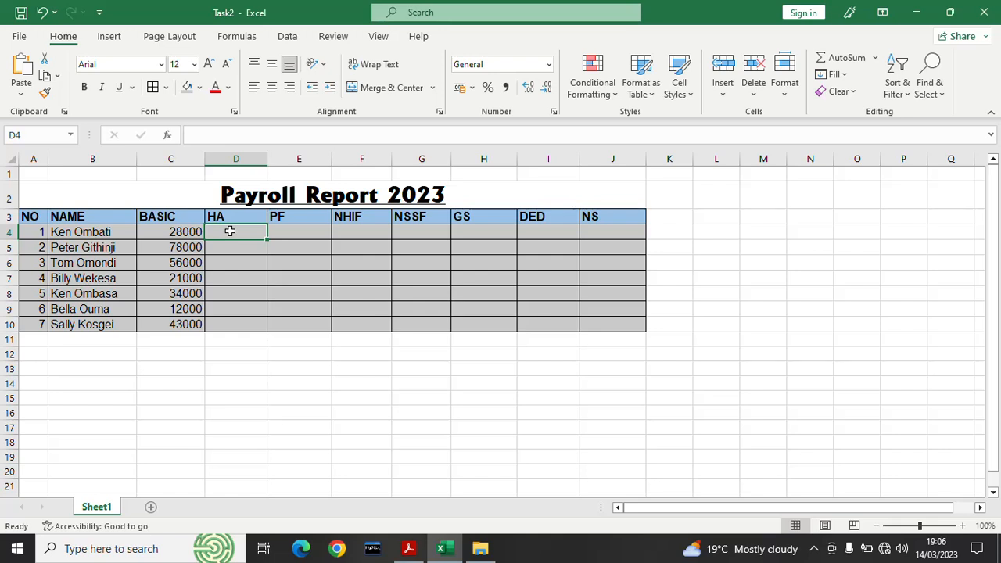
pyautogui.write('=')
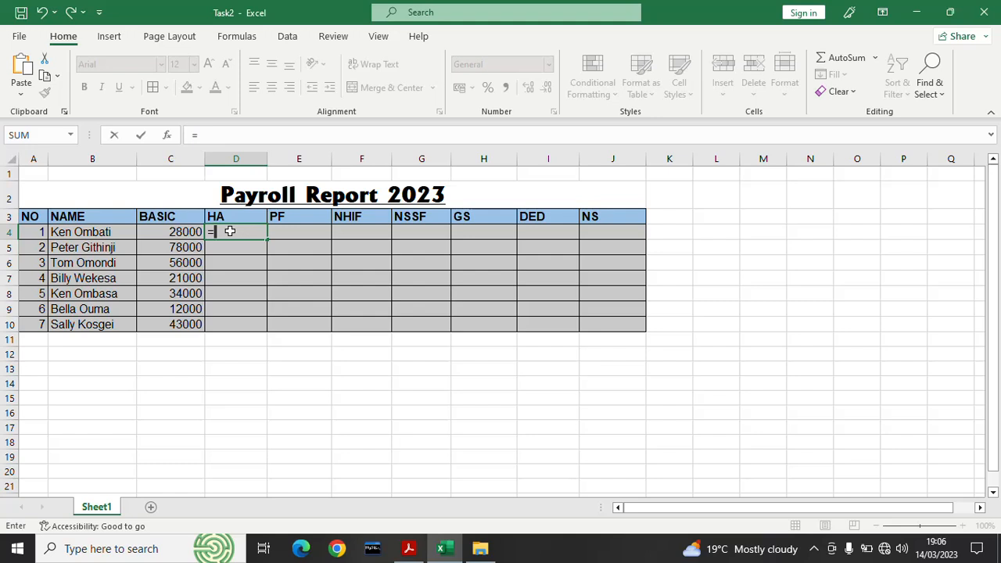
pyautogui.click(175, 229)
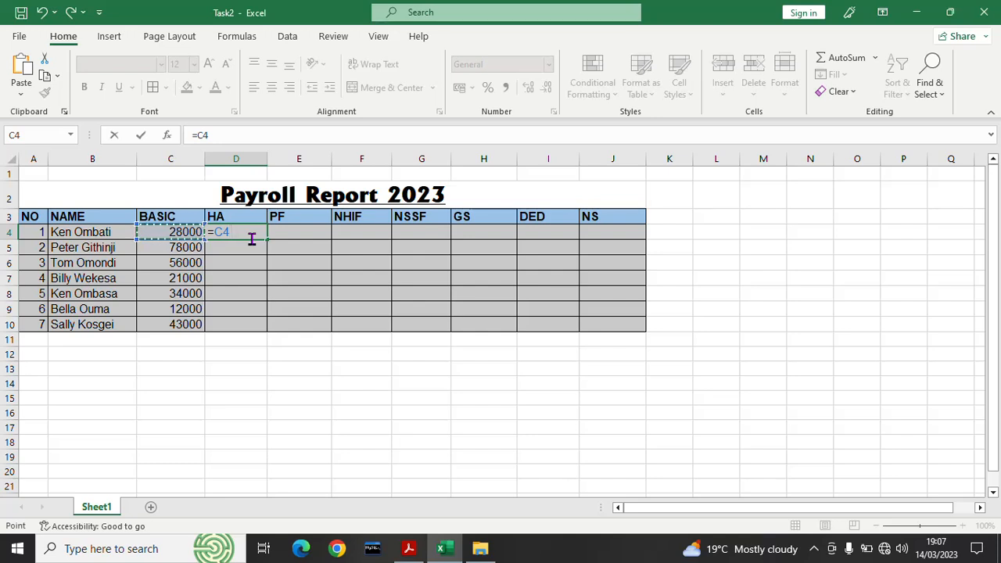
pyautogui.write('*')
pyautogui.write('%')
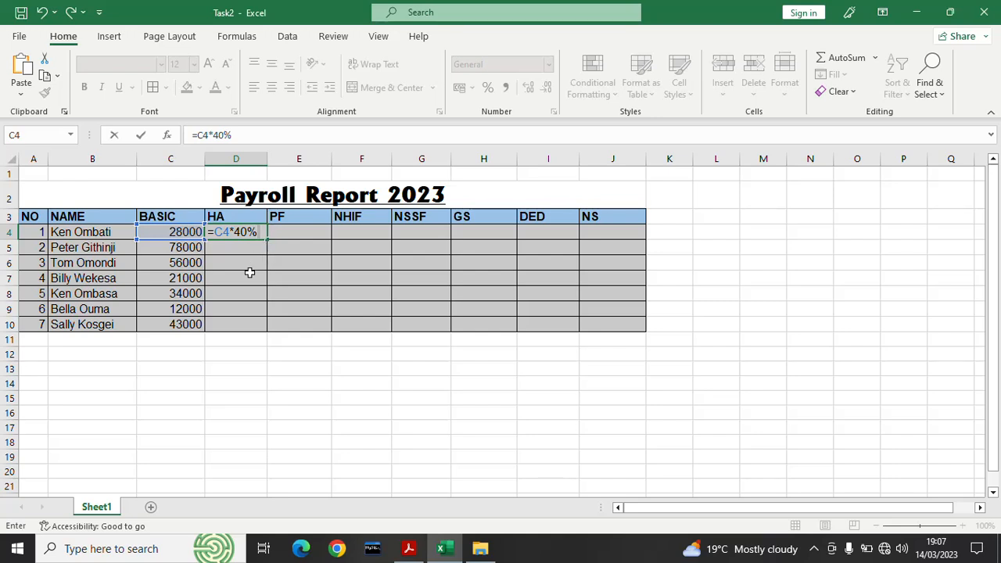
pyautogui.press('Return')
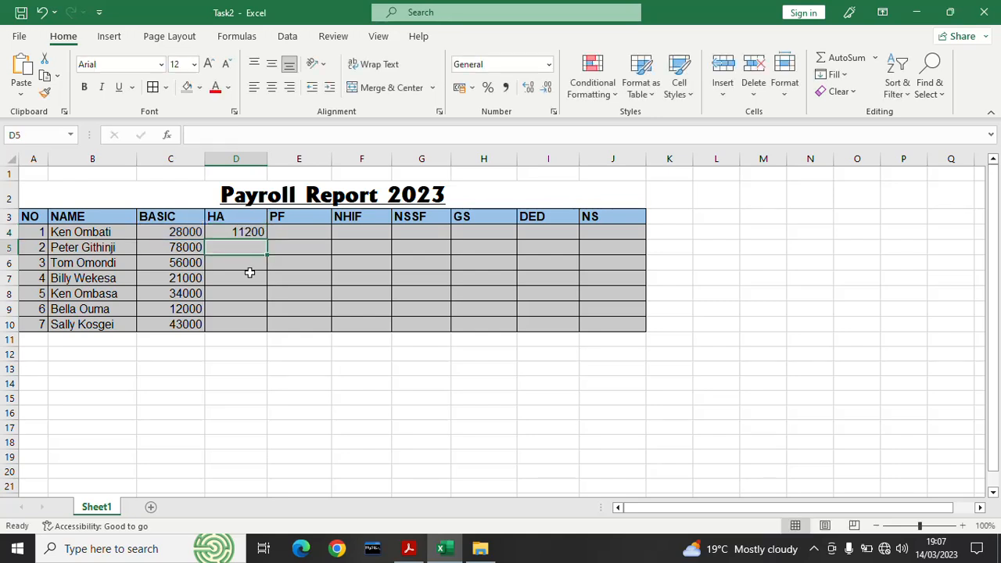
# Fill the HA formula from D4 down to D10 and check the formulas in the filled cells.
pyautogui.click(245, 232)
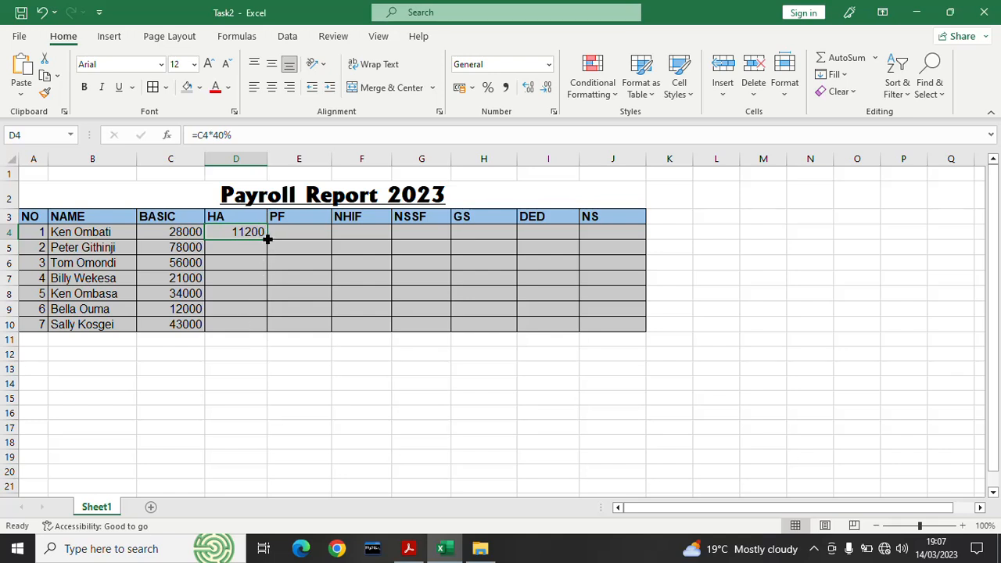
pyautogui.moveTo(267, 239); pyautogui.dragTo(269, 332)
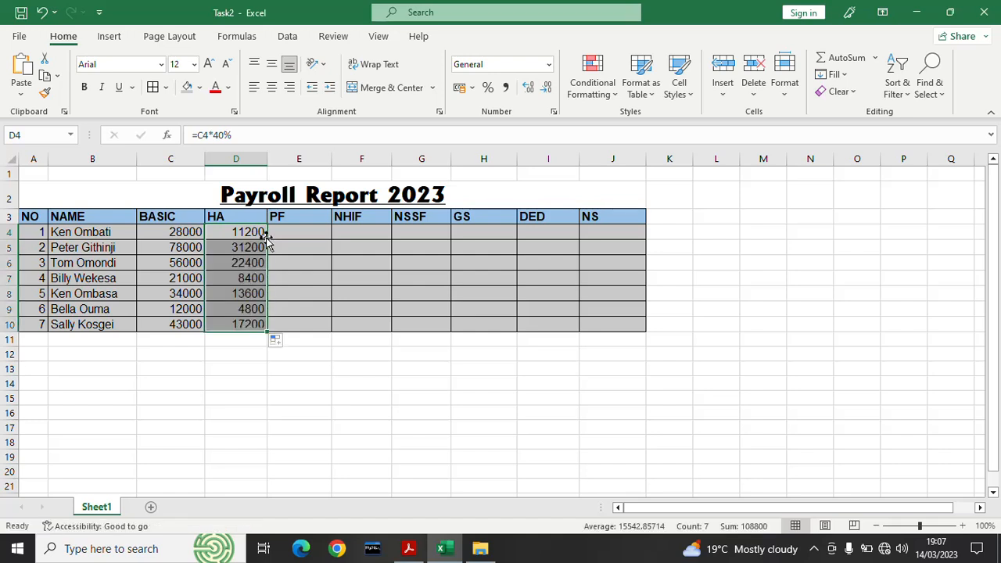
pyautogui.click(240, 327)
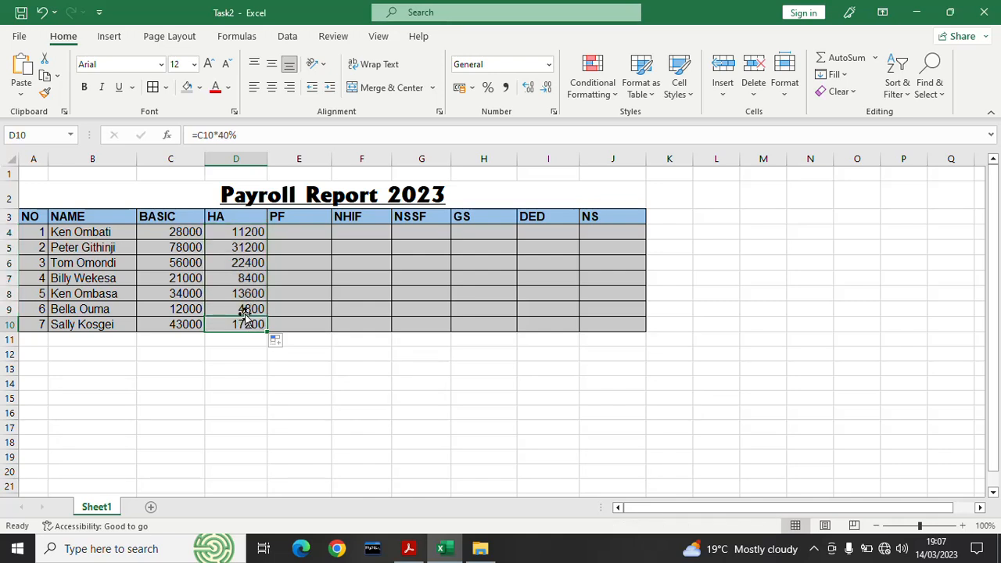
pyautogui.click(245, 294)
pyautogui.click(247, 263)
pyautogui.click(247, 243)
pyautogui.click(248, 232)
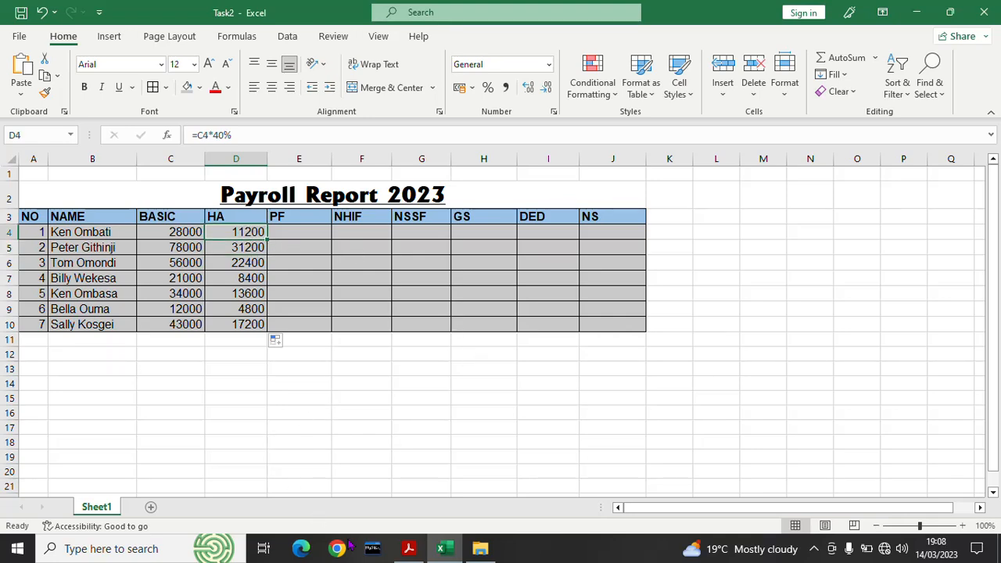
# Look up the professional allowance rate in the task PDF and start the first employee's PF formula in E4 as =C4*40%.
pyautogui.click(408, 550)
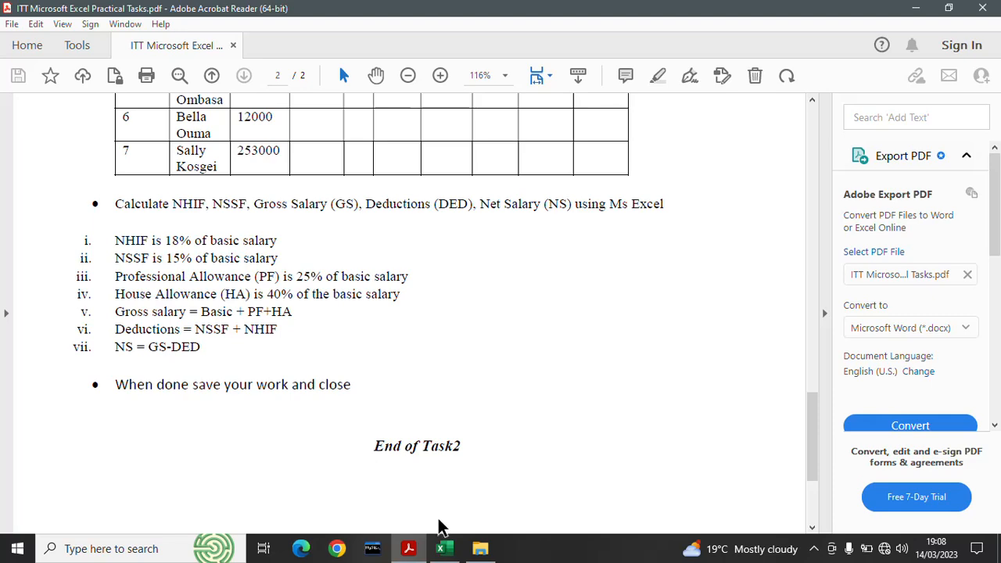
pyautogui.click(442, 548)
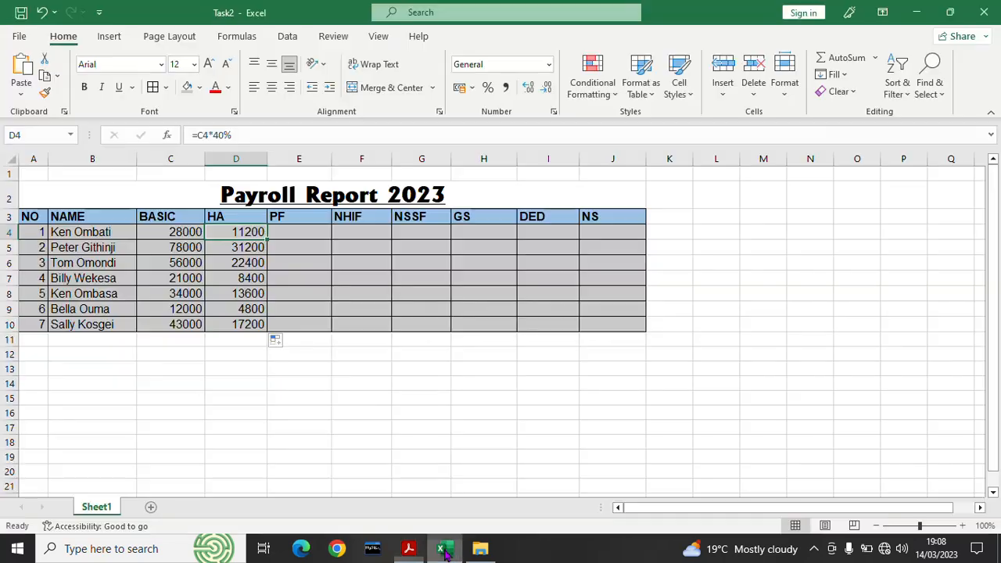
pyautogui.click(297, 236)
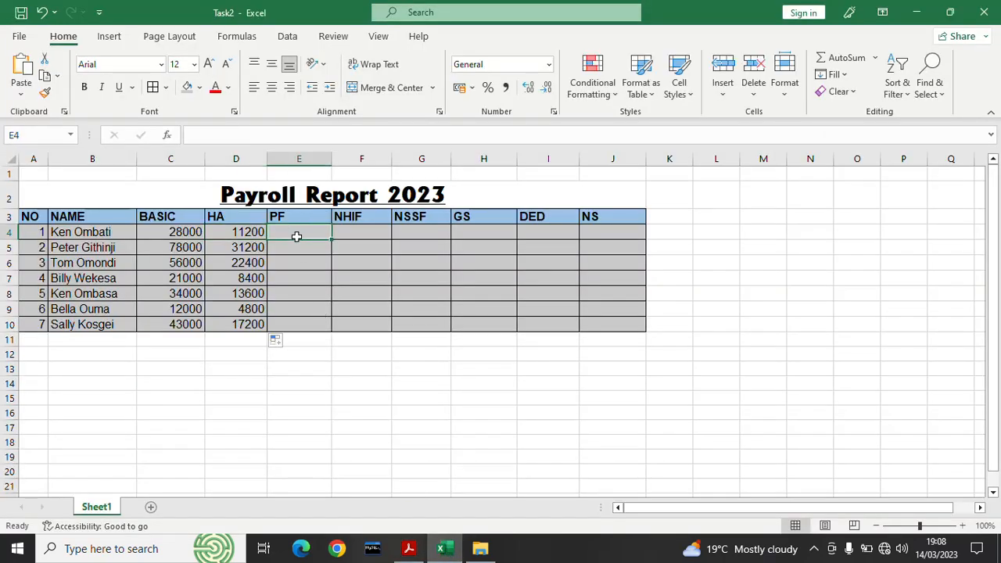
pyautogui.click(181, 233)
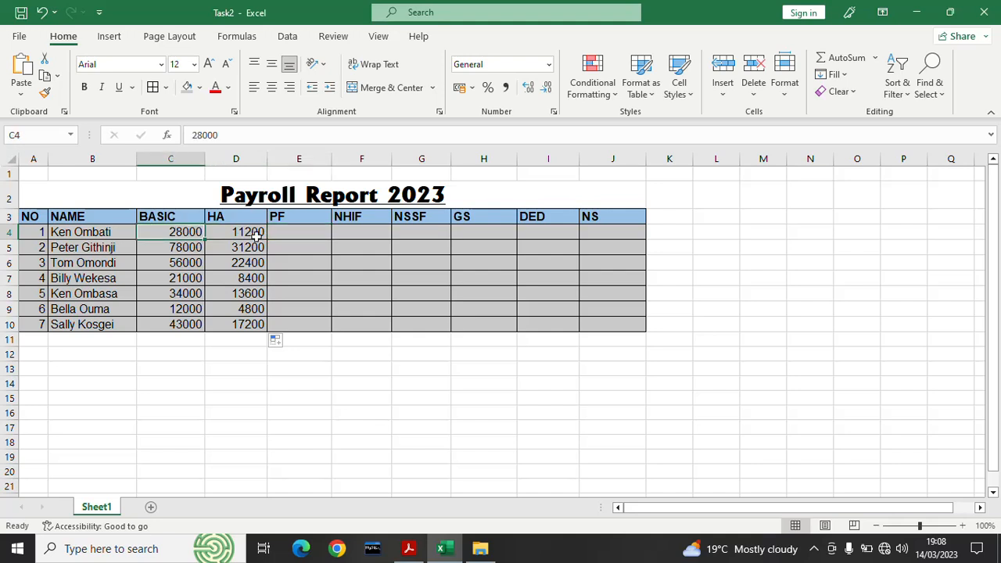
pyautogui.click(293, 234)
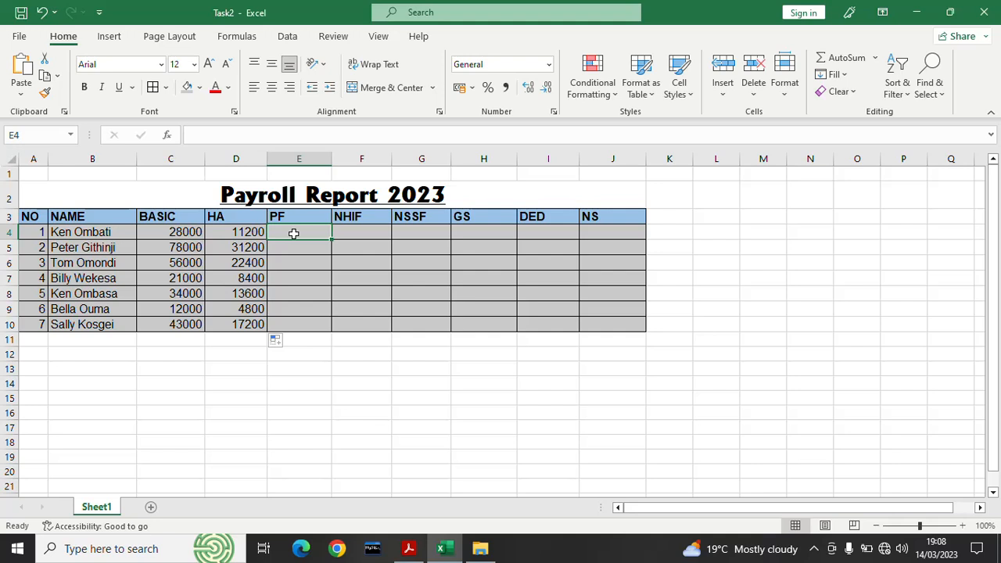
pyautogui.write('=')
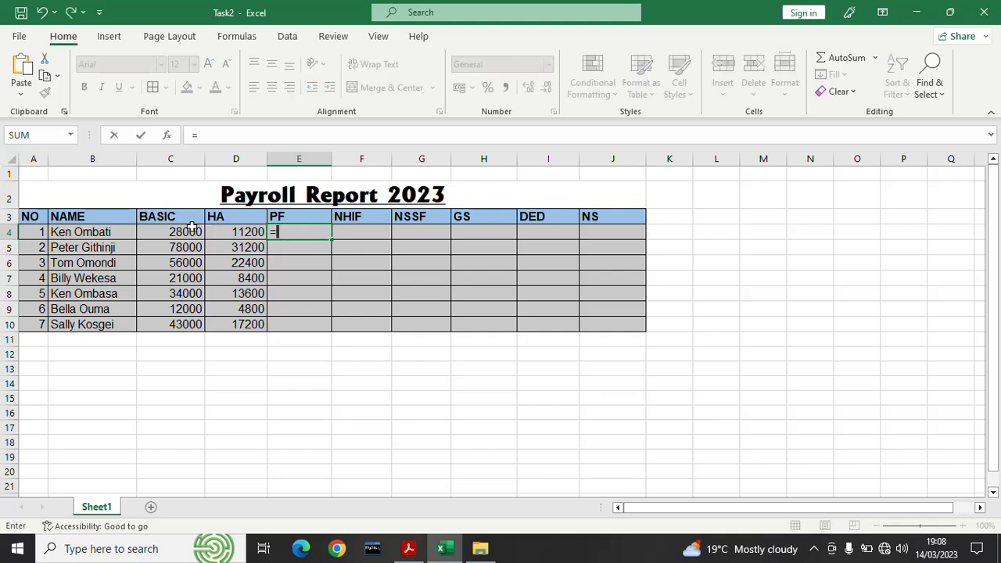
pyautogui.click(175, 232)
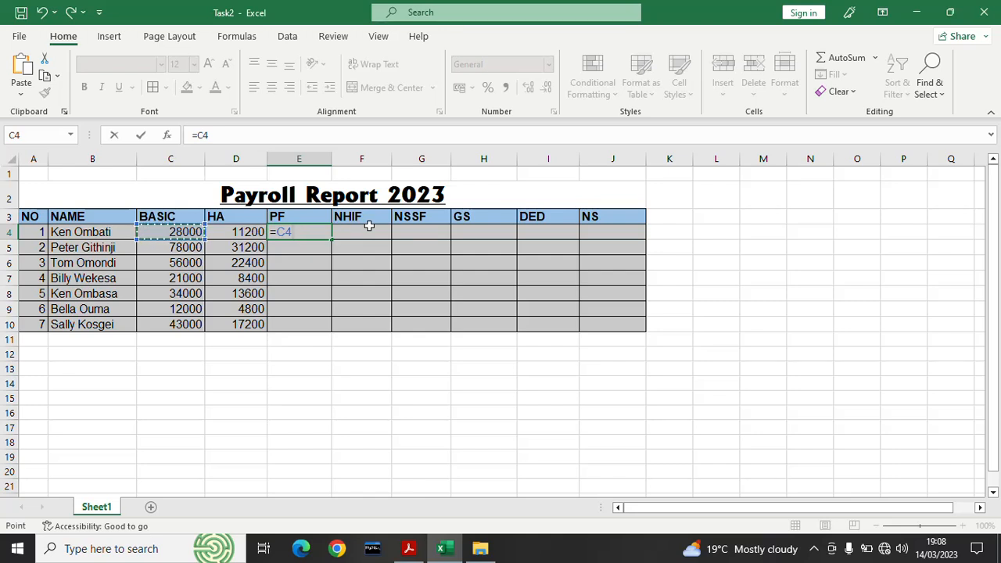
pyautogui.write('*40%')
# Recheck the PF rate in the task PDF and correct the formula in E4 to =C4*25%.
pyautogui.click(408, 548)
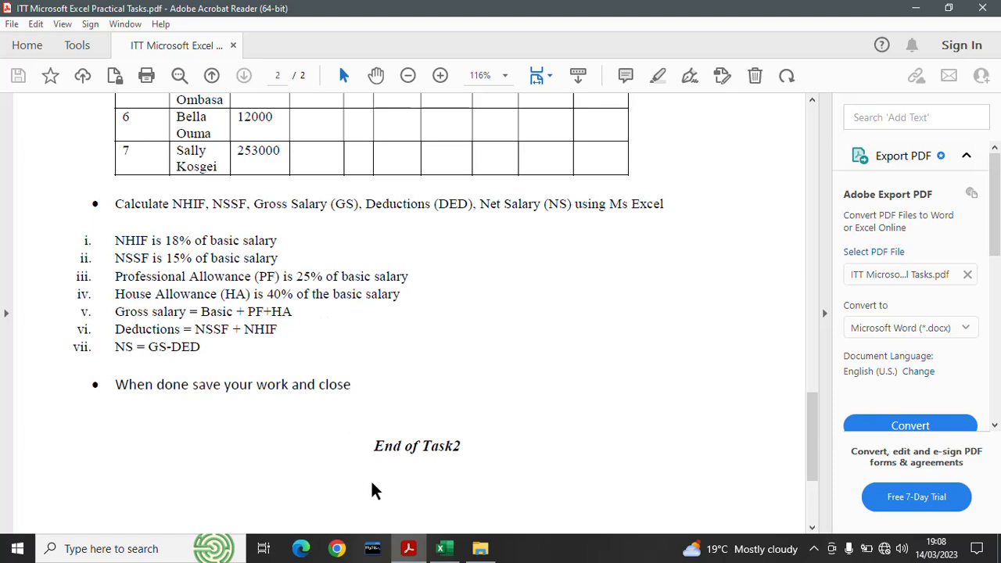
pyautogui.click(438, 535)
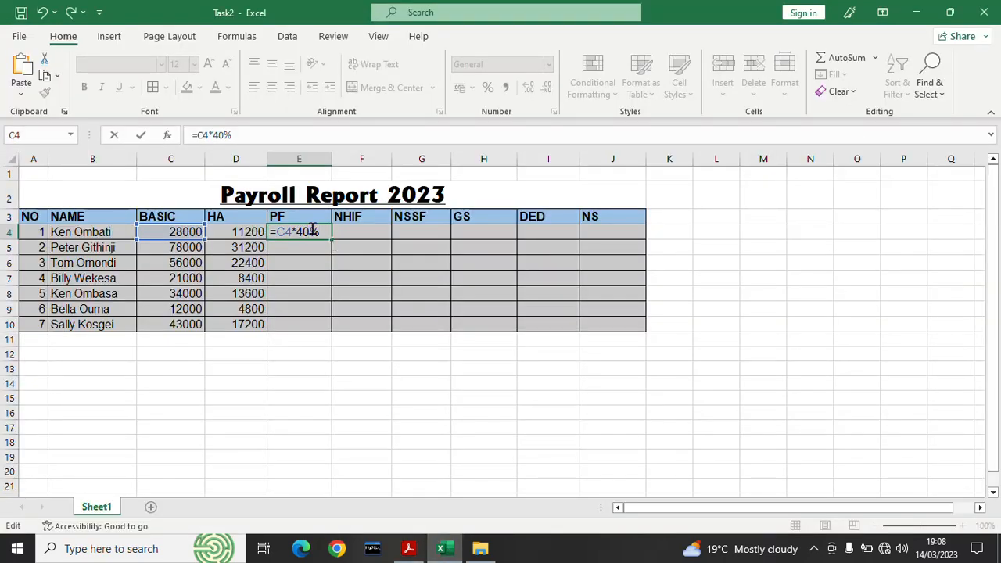
pyautogui.press('BackSpace')
pyautogui.press('BackSpace')
pyautogui.write('2')
pyautogui.press('Return')
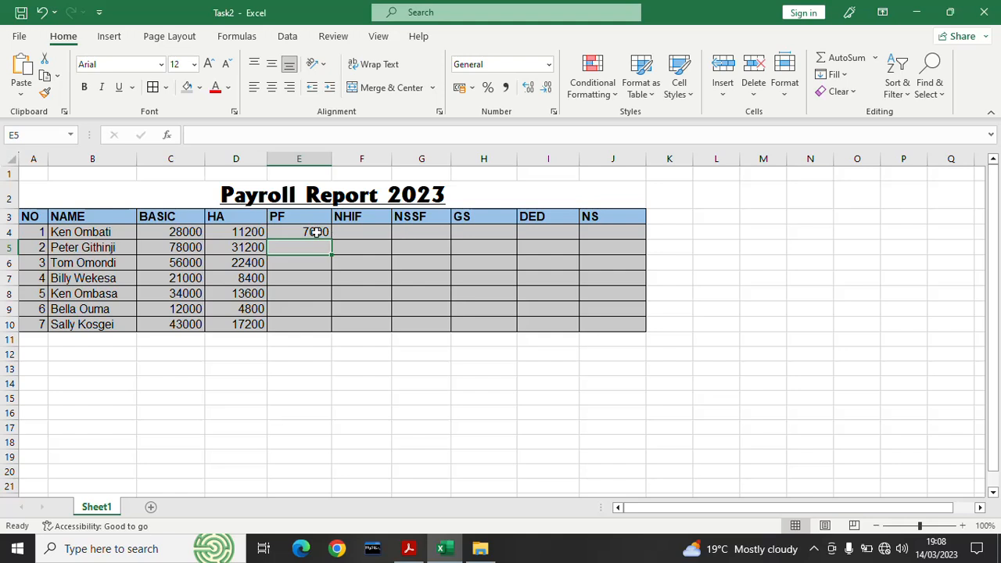
# Fill the PF formula from E4 down to E10.
pyautogui.click(315, 232)
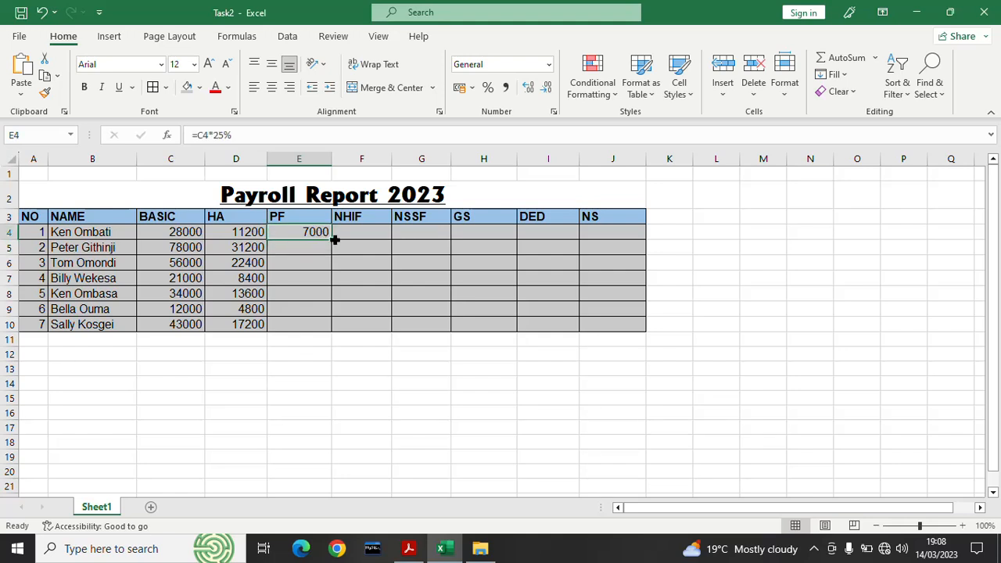
pyautogui.doubleClick(332, 239)
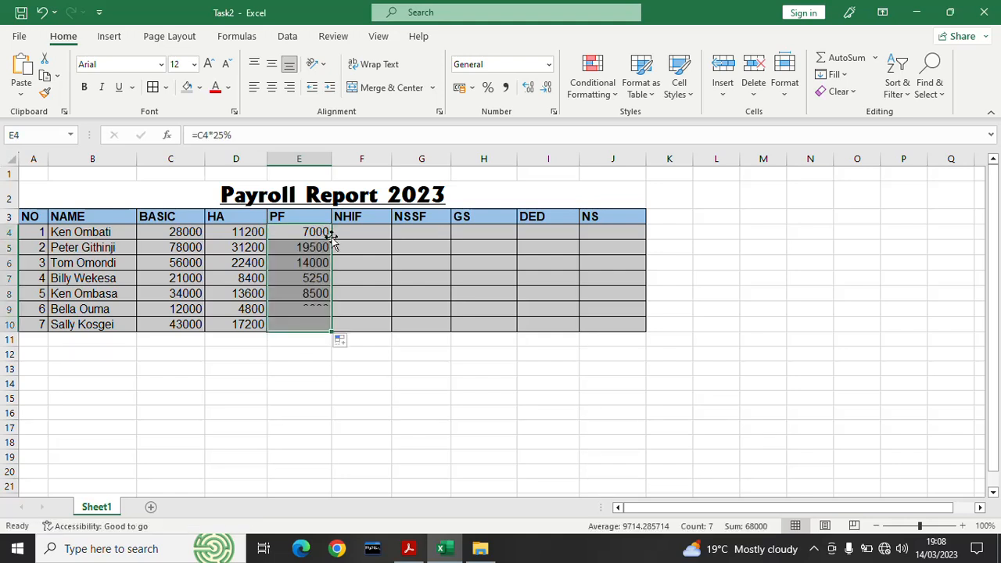
pyautogui.click(370, 293)
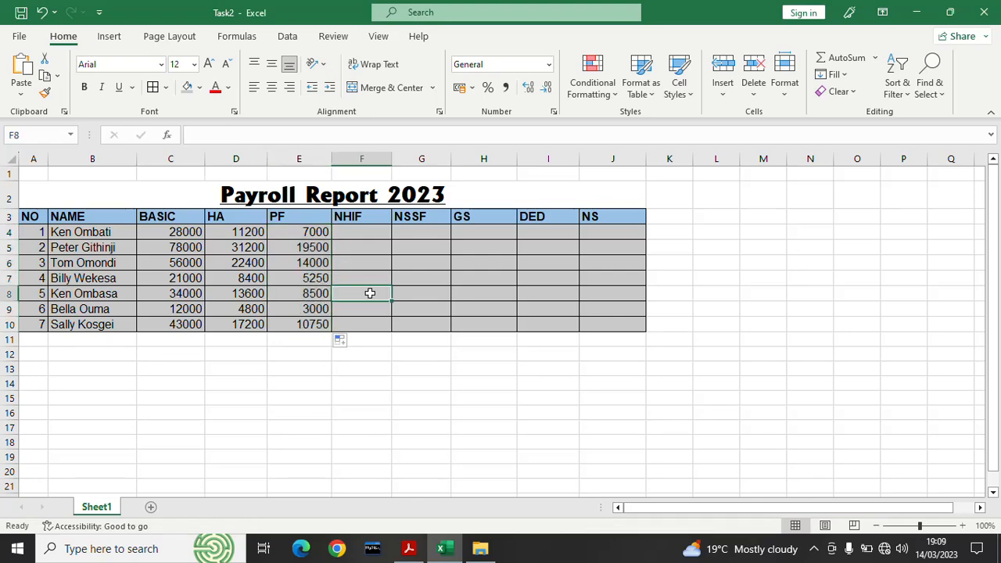
# Look up the NHIF rate in the task PDF and calculate the first employee's NHIF in F4 with =C4*18%.
pyautogui.click(409, 548)
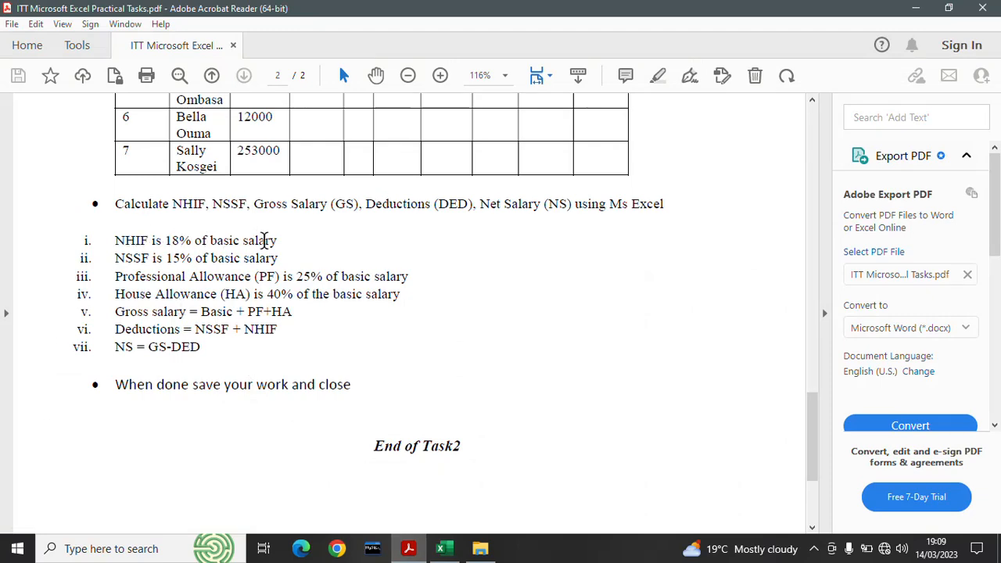
pyautogui.click(441, 548)
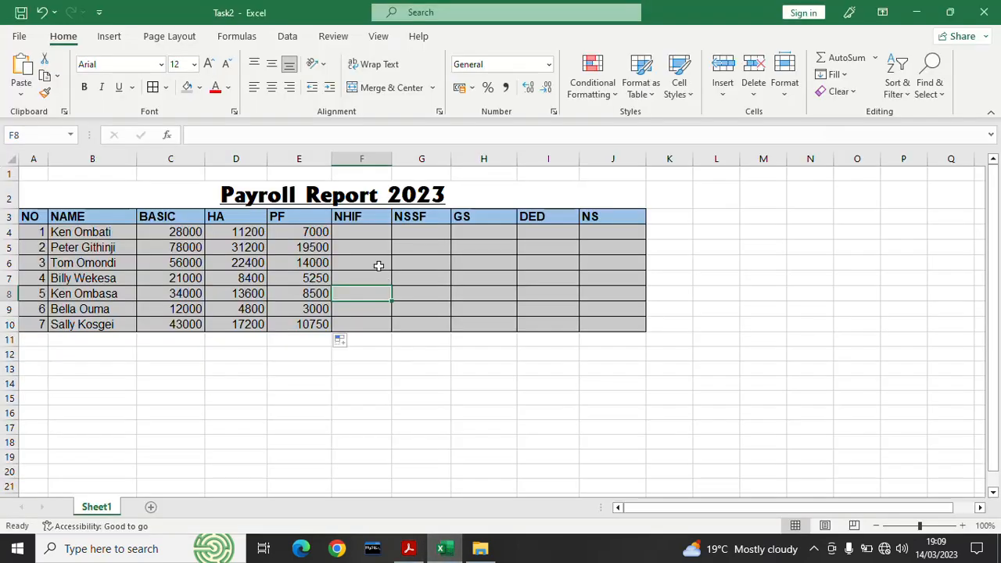
pyautogui.click(356, 234)
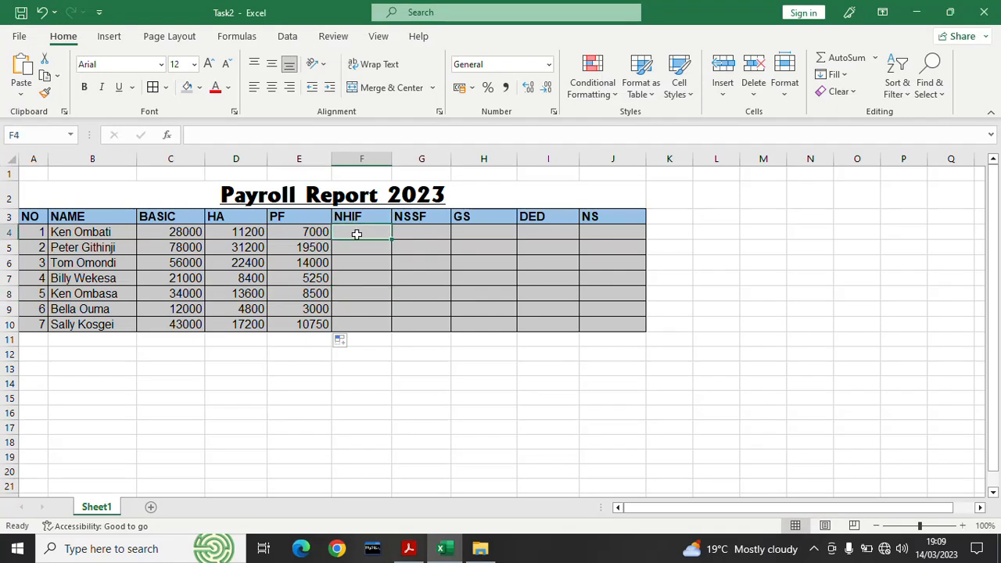
pyautogui.write('=')
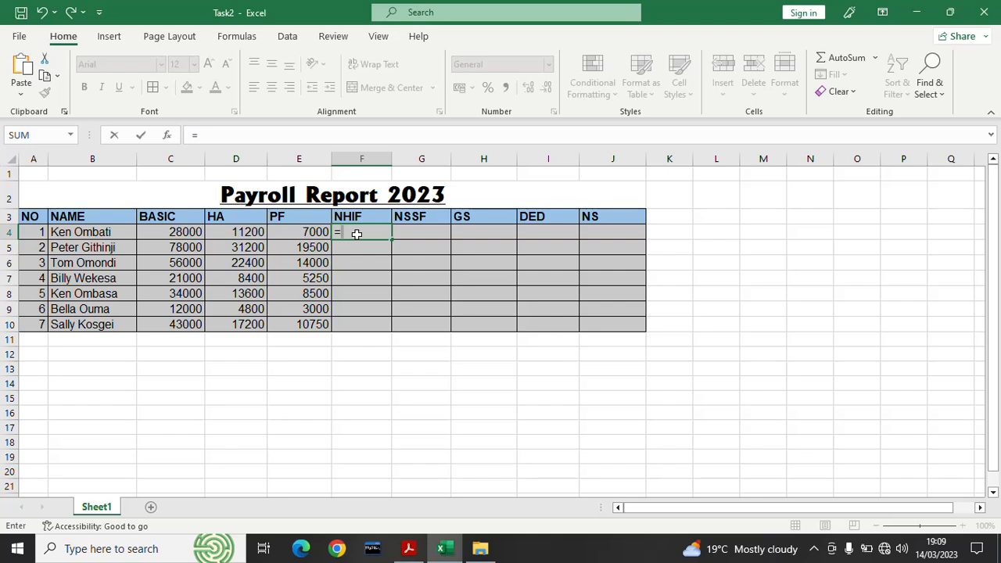
pyautogui.click(176, 229)
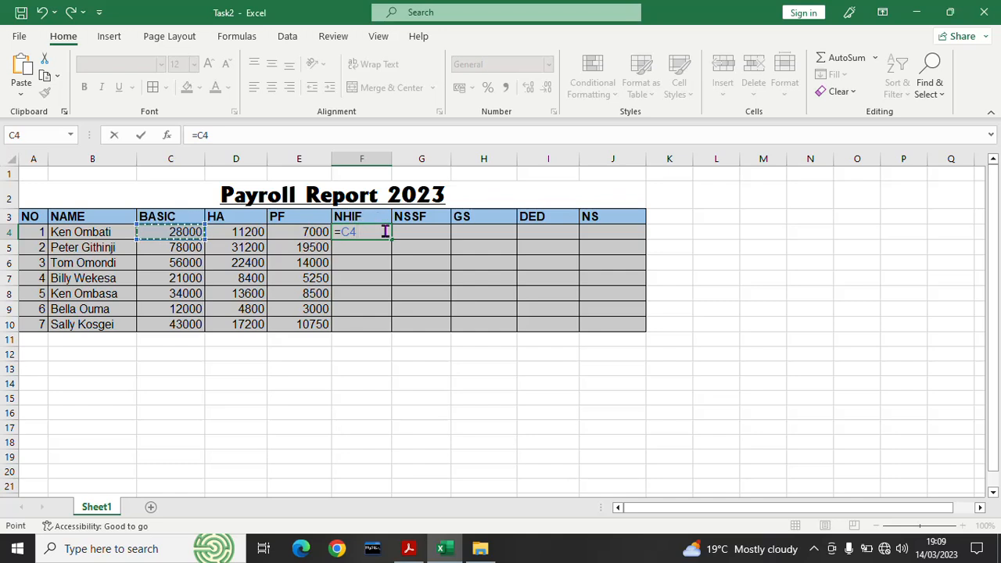
pyautogui.write('*')
pyautogui.write('18%')
pyautogui.click(408, 550)
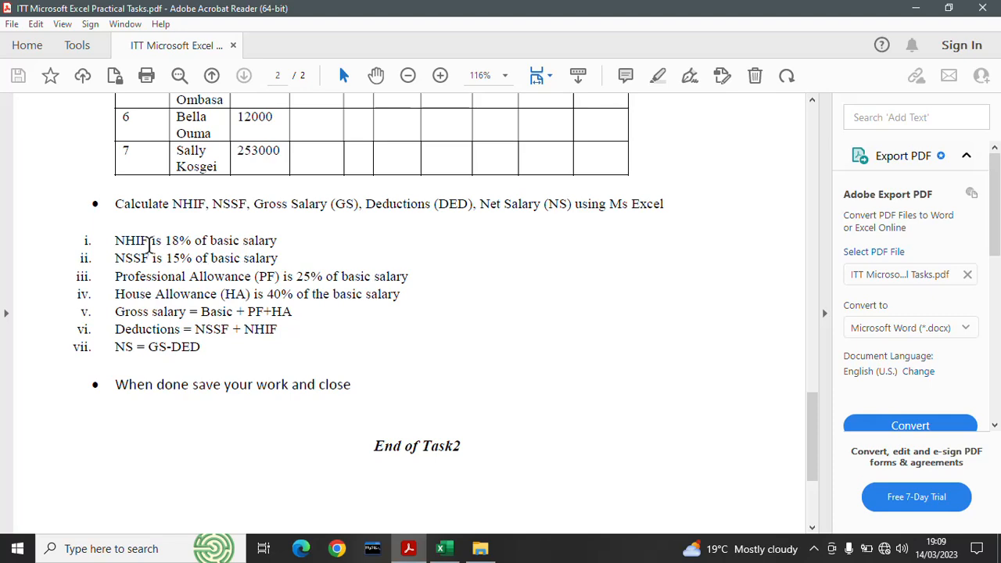
pyautogui.click(450, 551)
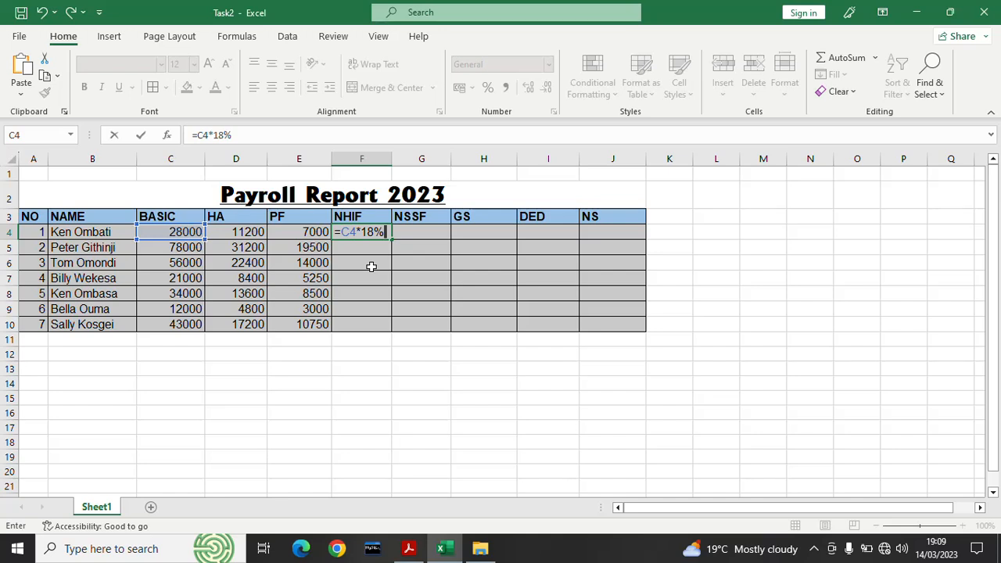
pyautogui.press('Return')
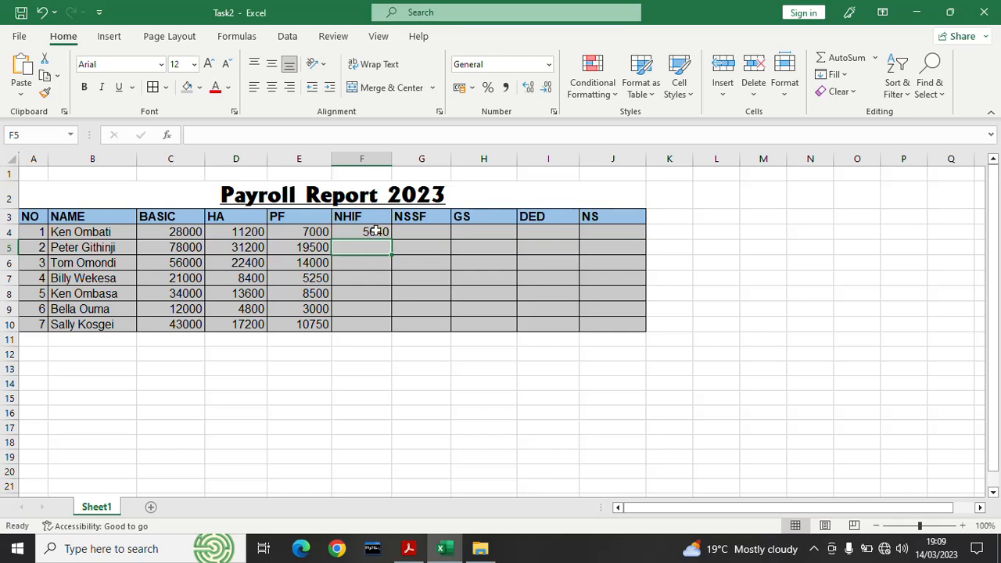
# Fill the NHIF formula from F4 down to F10 and check the formulas in several filled cells.
pyautogui.click(377, 232)
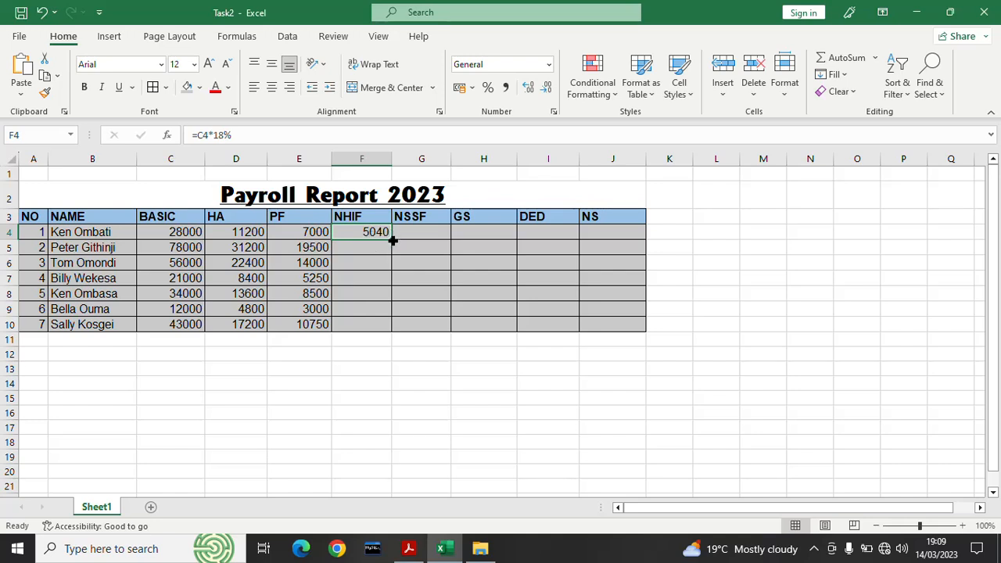
pyautogui.moveTo(393, 241); pyautogui.dragTo(391, 329)
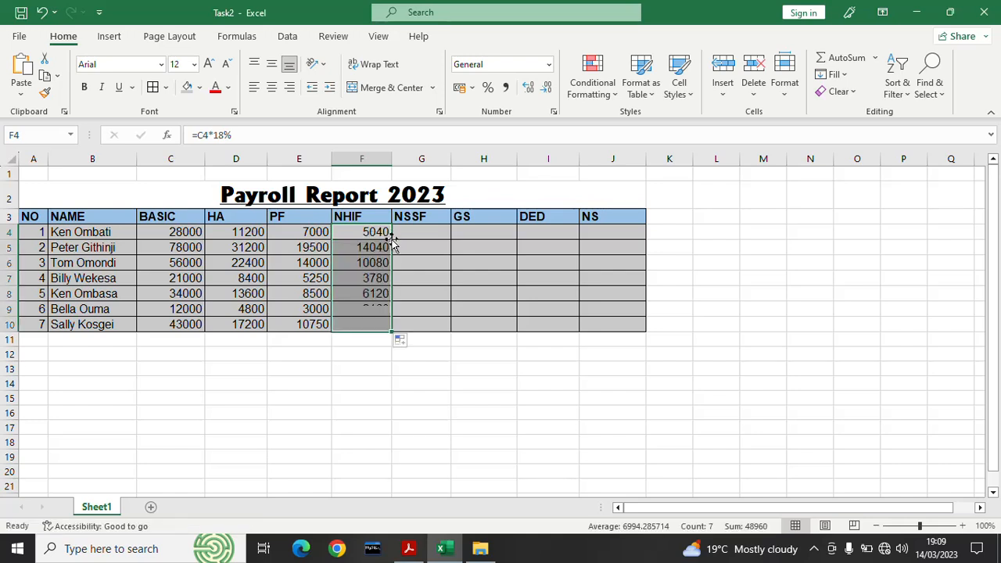
pyautogui.click(375, 323)
pyautogui.click(373, 307)
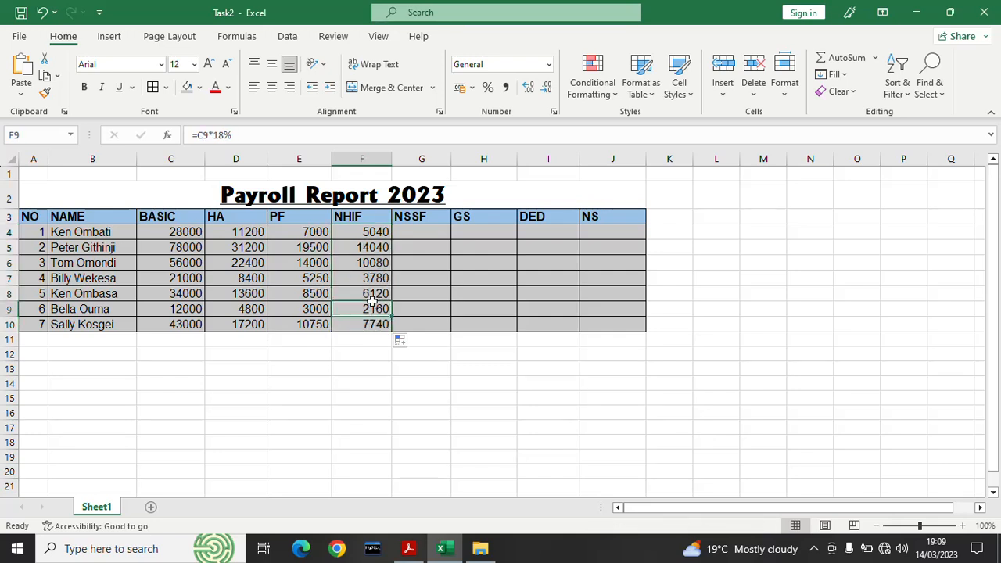
pyautogui.click(374, 278)
pyautogui.click(373, 260)
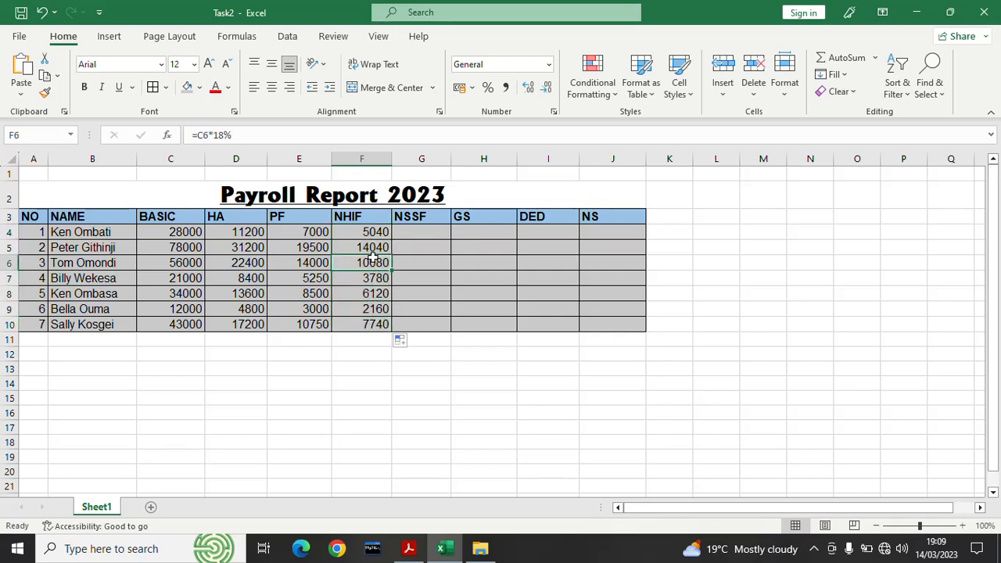
# Look up the NSSF rate in the task PDF and calculate the first employee's NSSF in G4 with =C4*15%.
pyautogui.click(416, 237)
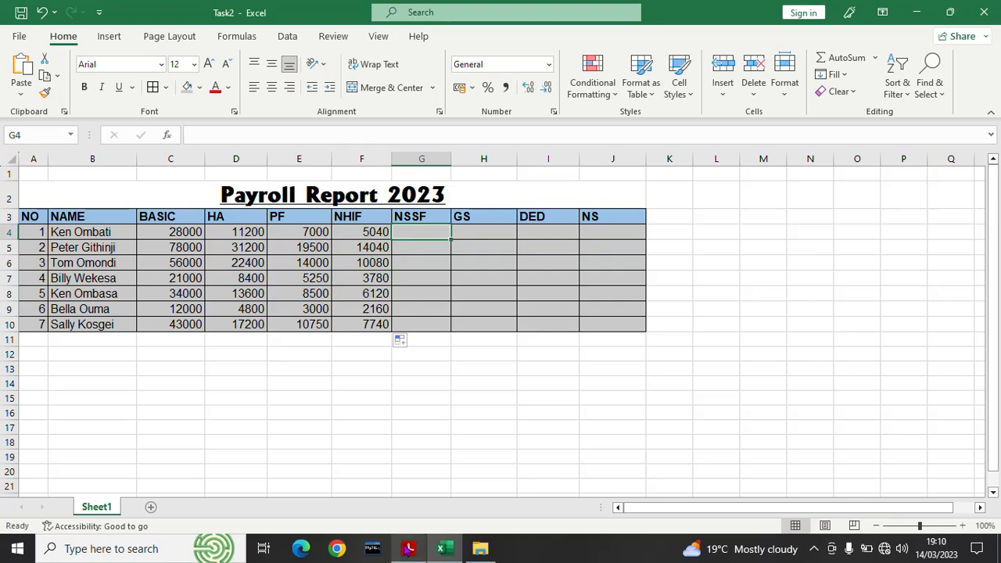
pyautogui.click(407, 549)
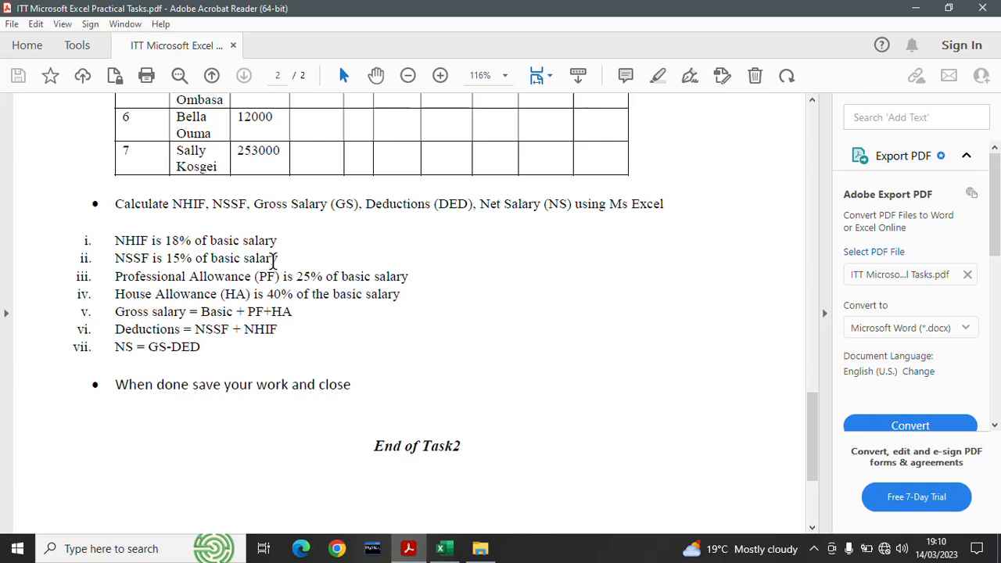
pyautogui.click(443, 549)
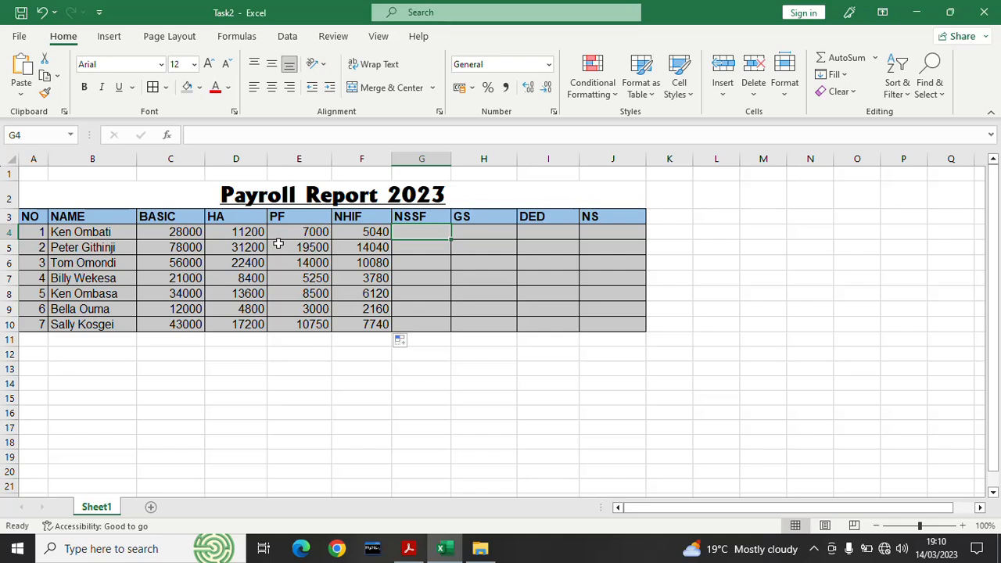
pyautogui.write('=')
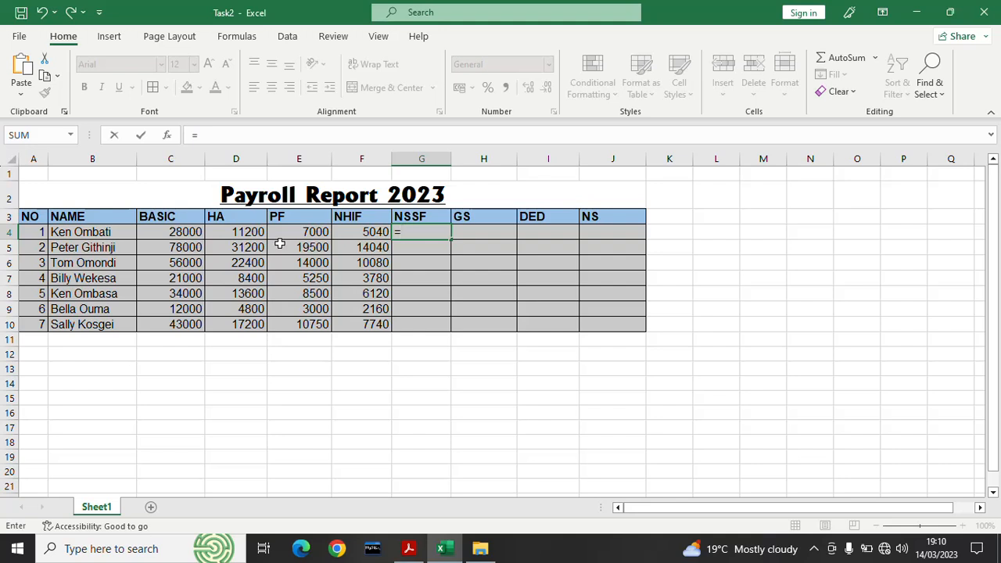
pyautogui.click(175, 231)
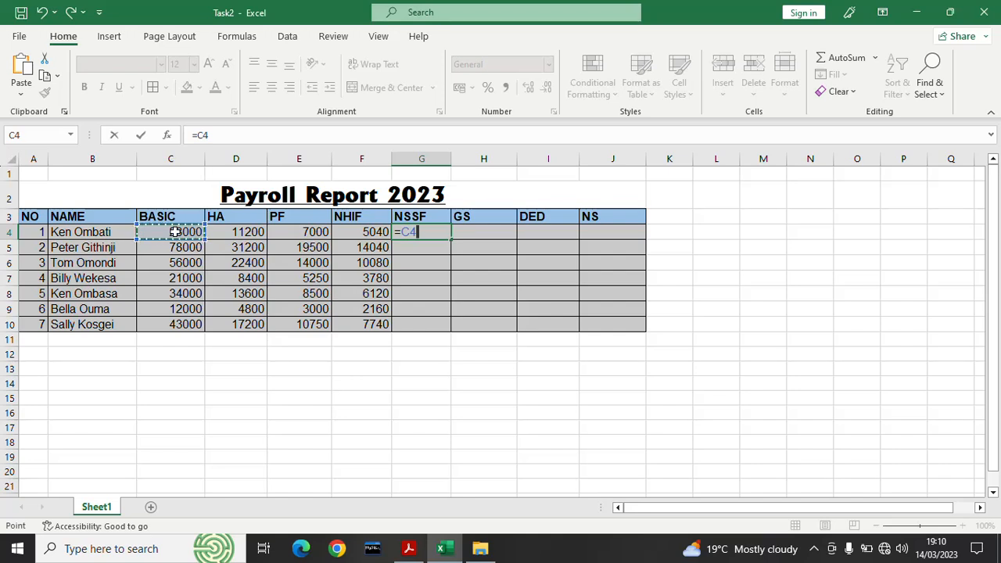
pyautogui.write('*')
pyautogui.click(408, 549)
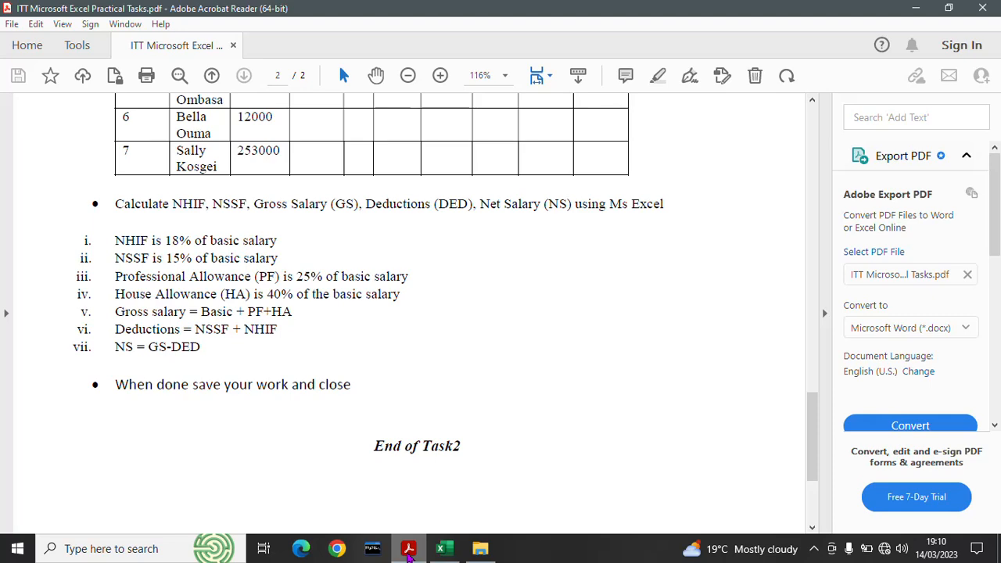
pyautogui.click(408, 552)
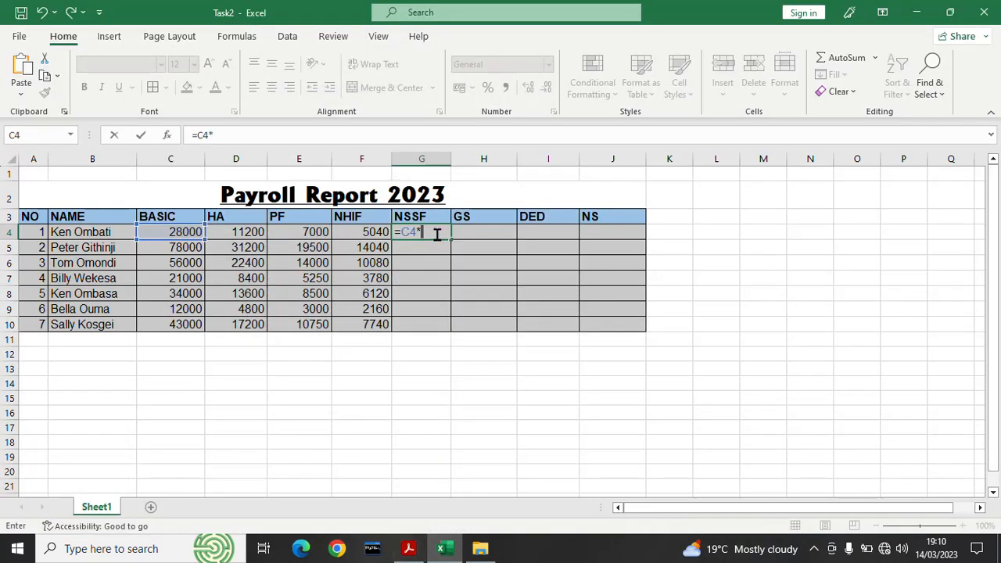
pyautogui.write('15%')
pyautogui.click(200, 134)
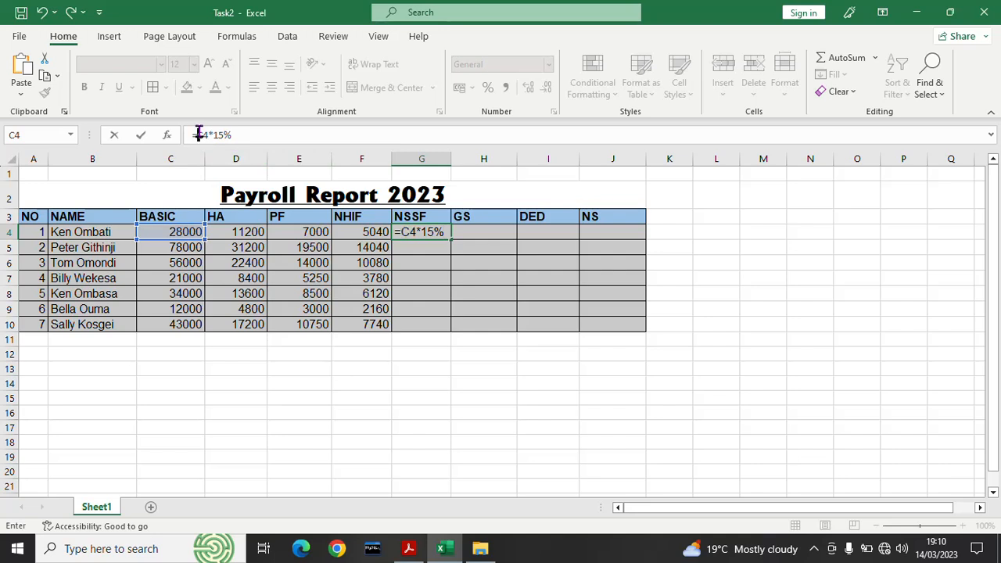
pyautogui.click(446, 233)
pyautogui.press('Return')
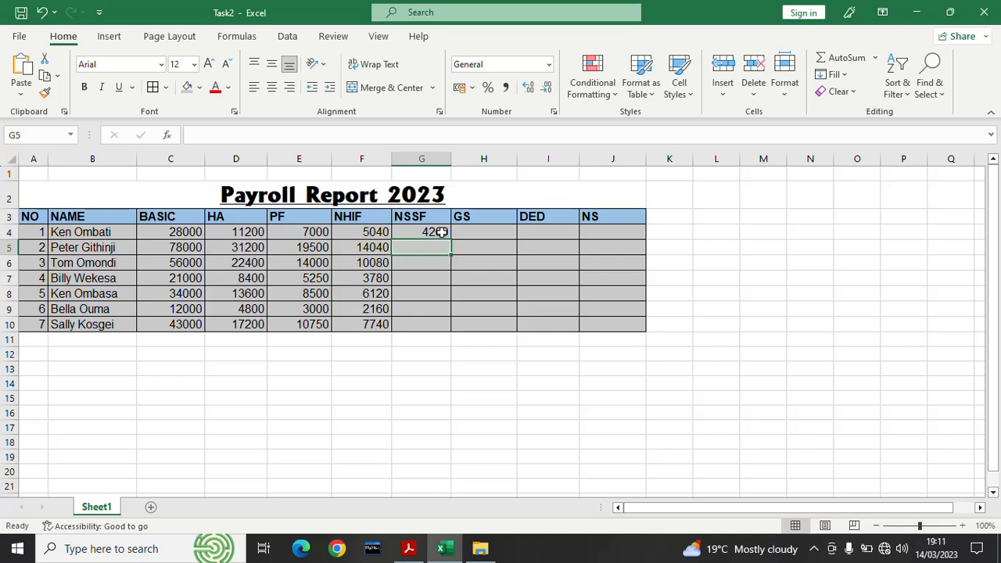
# Fill the NSSF formula from G4 down to G10.
pyautogui.click(438, 232)
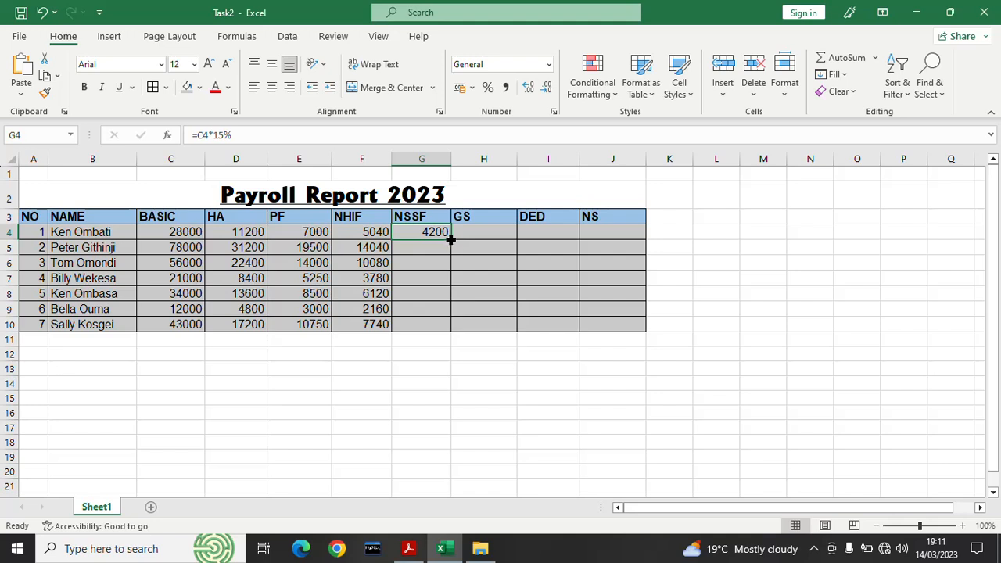
pyautogui.doubleClick(451, 240)
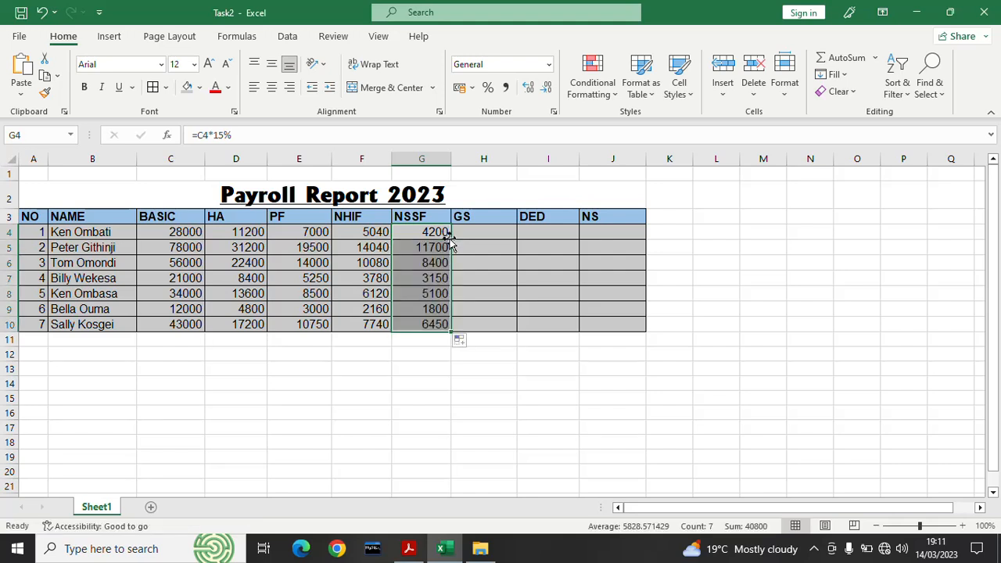
pyautogui.click(491, 281)
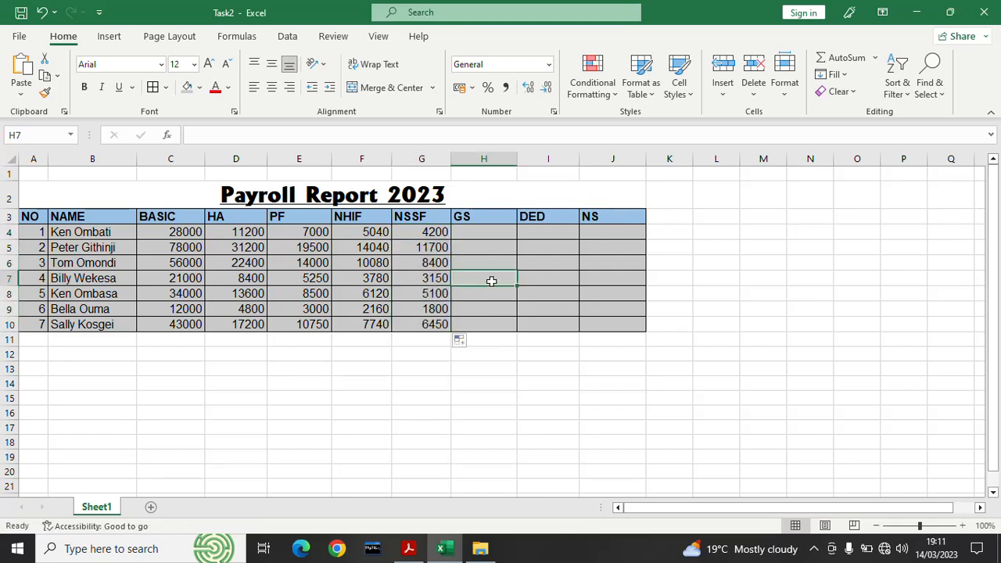
# Look up the gross salary rule in the task PDF and calculate the first employee's gross salary in H4 with =(C4+D4+E4).
pyautogui.click(488, 228)
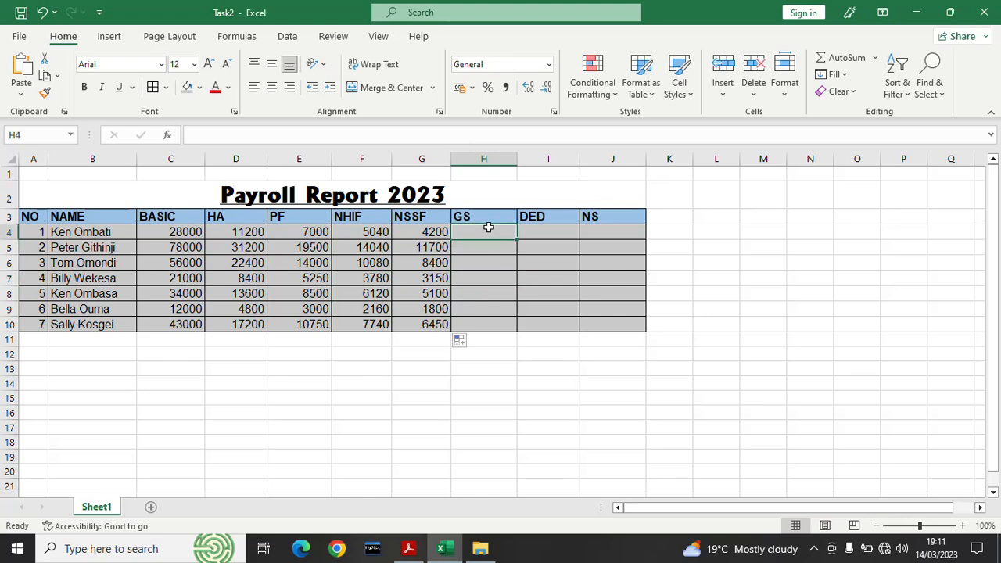
pyautogui.click(408, 550)
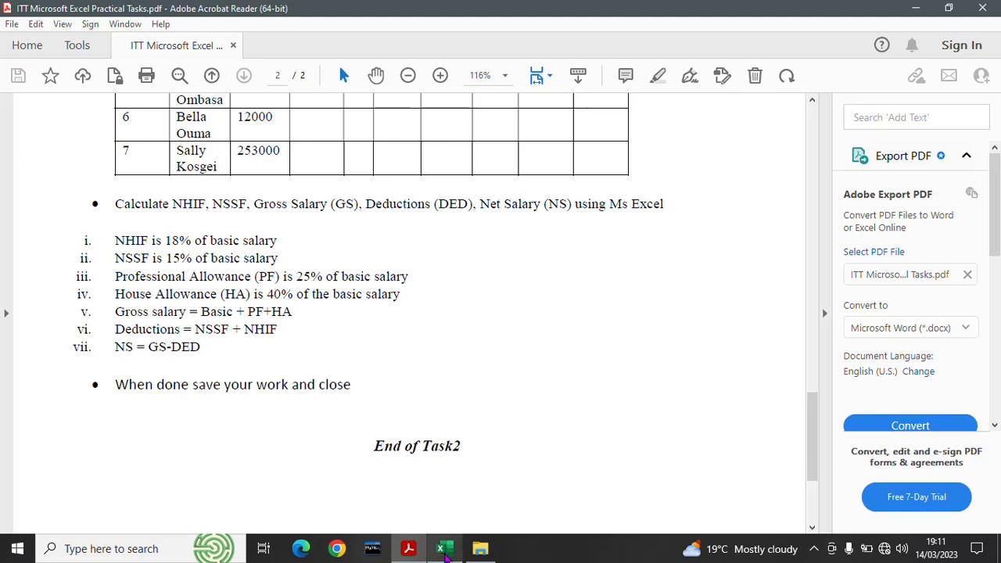
pyautogui.click(442, 549)
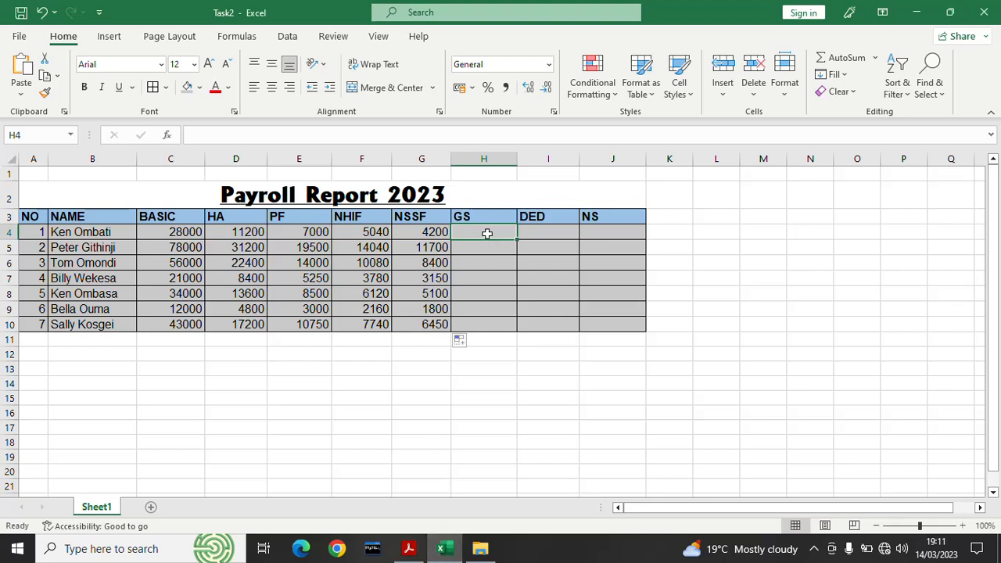
pyautogui.write('=')
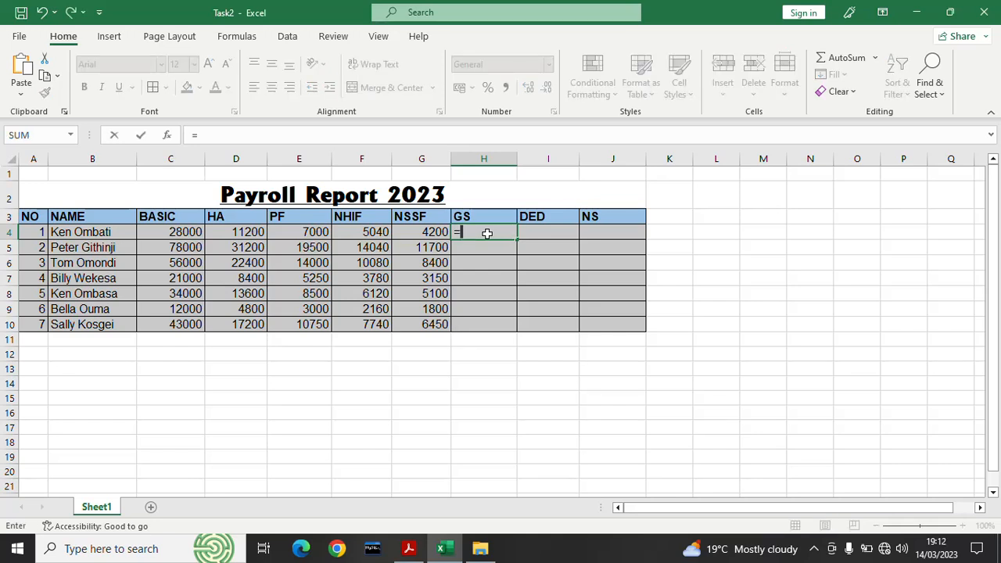
pyautogui.write('(')
pyautogui.click(175, 232)
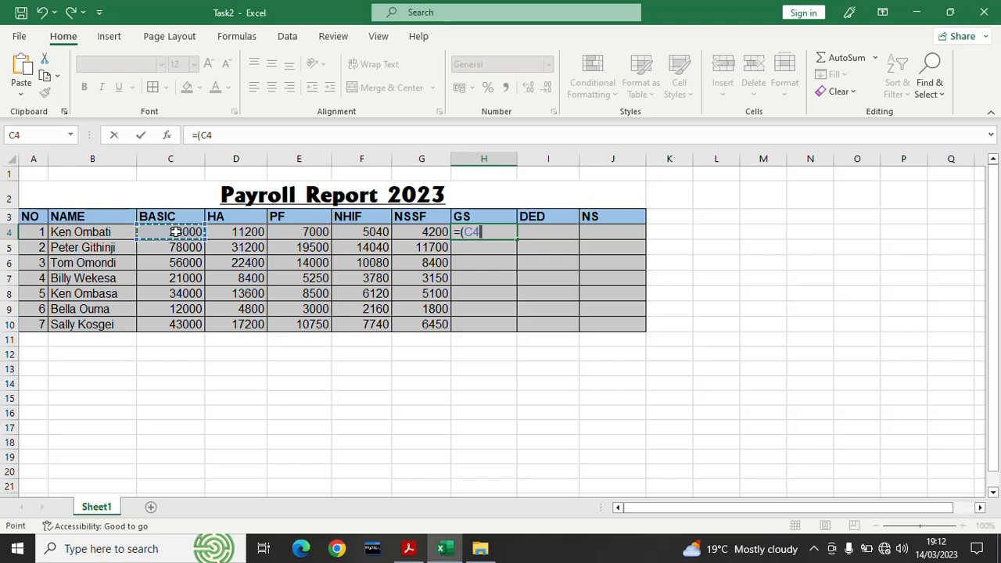
pyautogui.write('+')
pyautogui.click(232, 233)
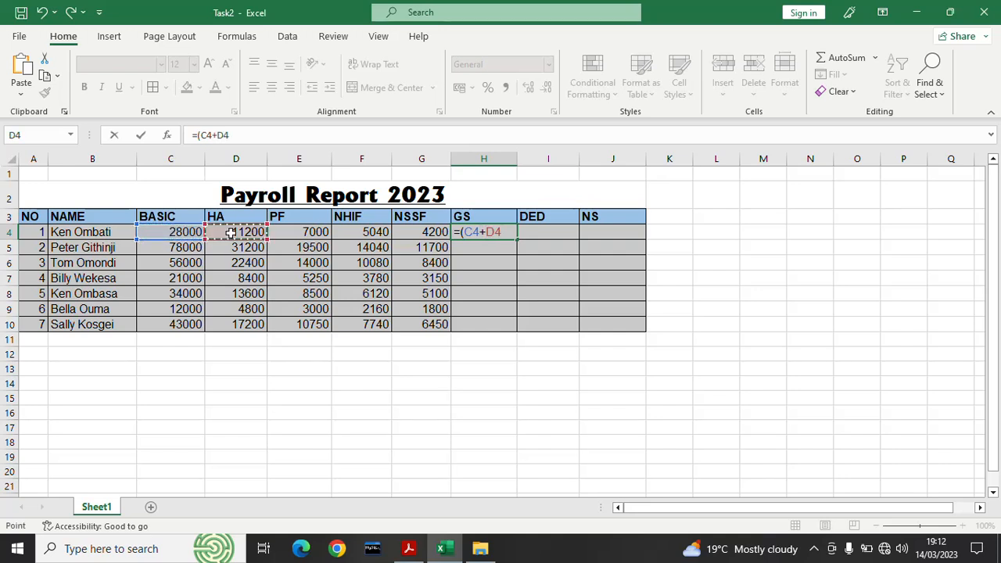
pyautogui.write('+')
pyautogui.click(289, 232)
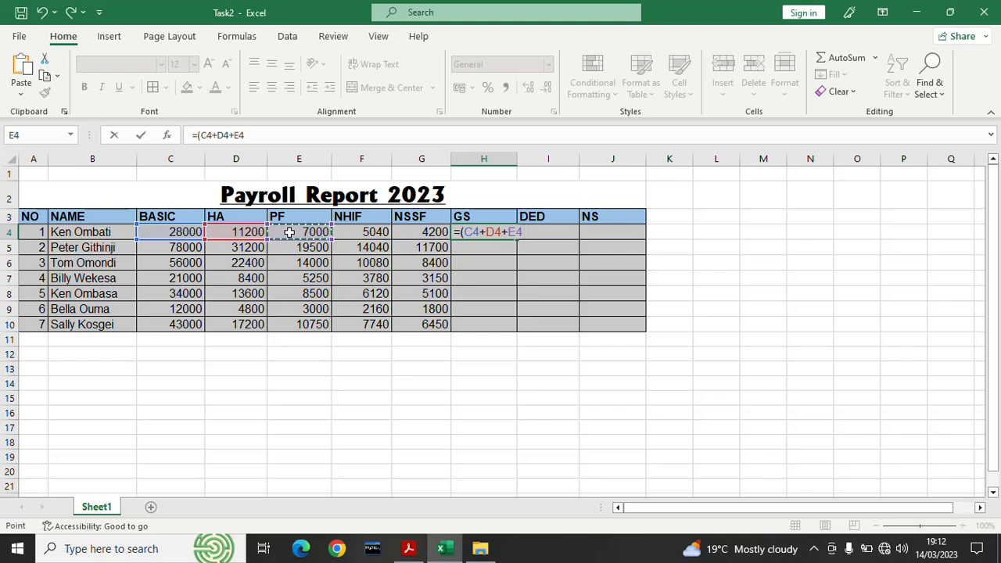
pyautogui.write(')')
pyautogui.press('Return')
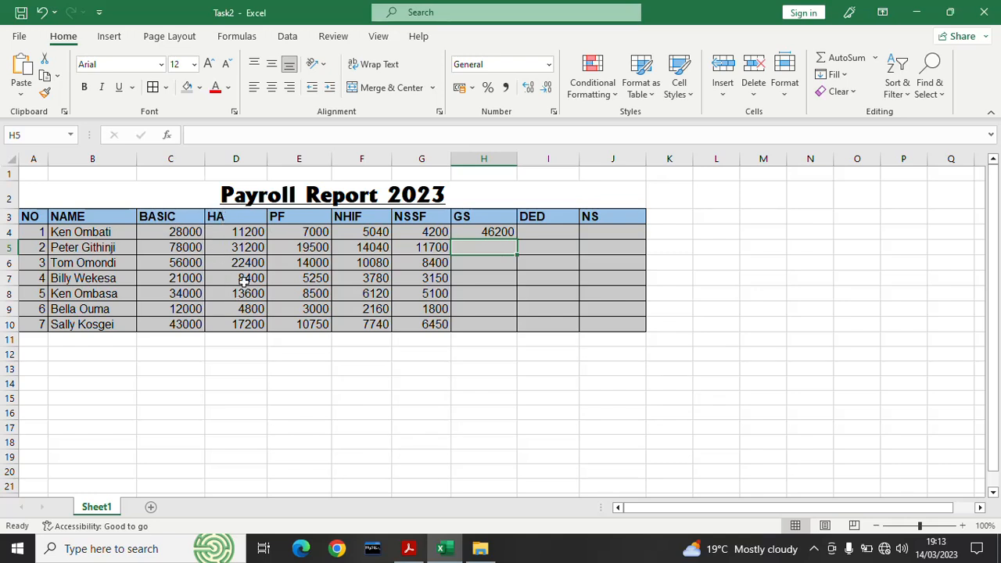
# Fill the gross salary formula from H4 down to H10.
pyautogui.click(490, 233)
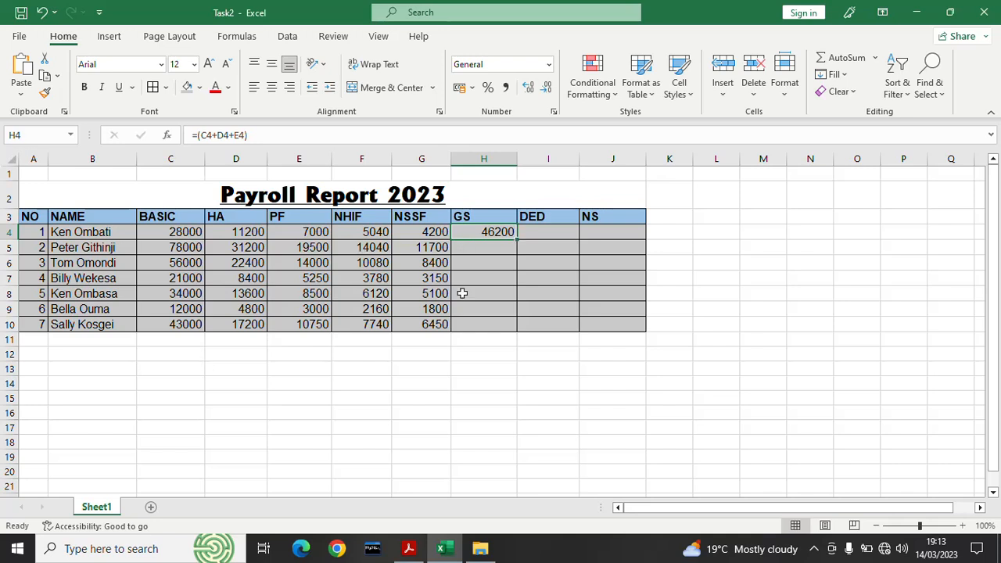
pyautogui.doubleClick(518, 240)
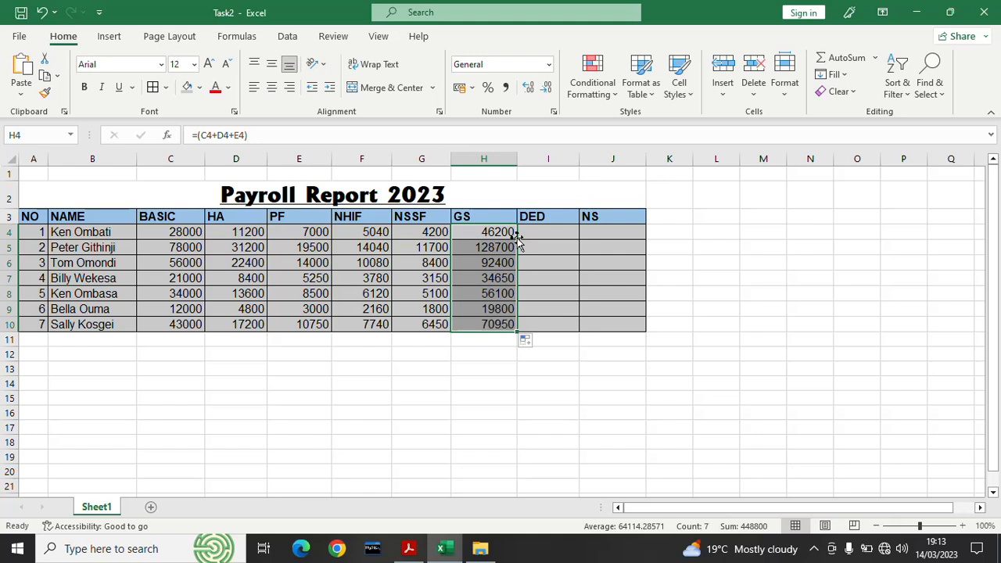
pyautogui.click(584, 306)
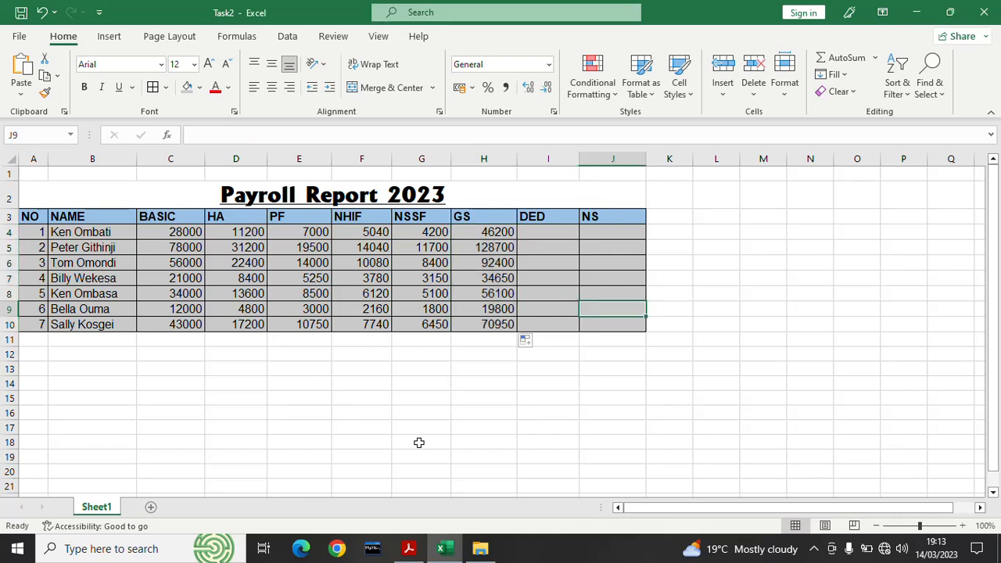
# Look up the deductions rule in the task PDF and calculate the first employee's deductions in I4 with =(F4+G4).
pyautogui.click(405, 549)
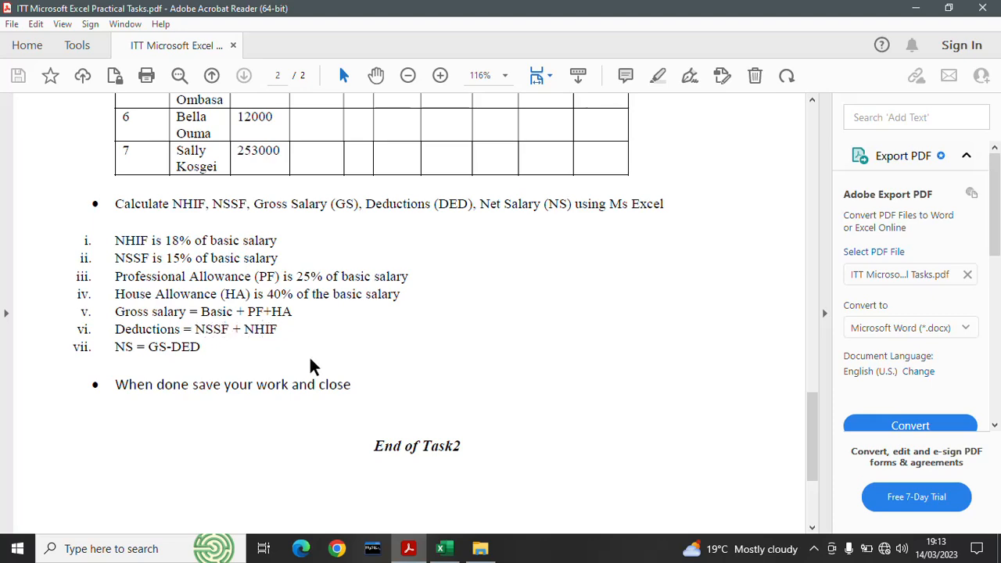
pyautogui.click(442, 550)
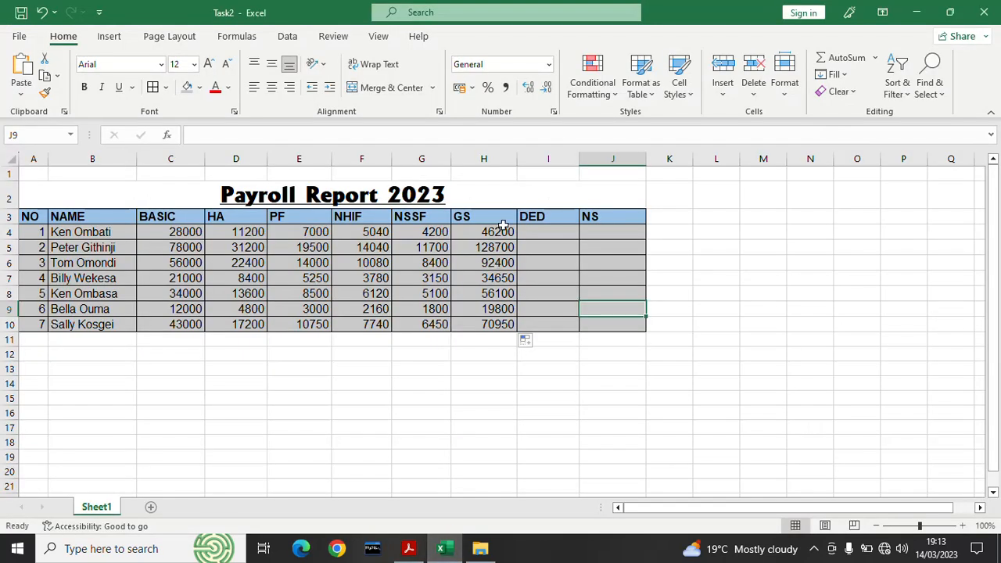
pyautogui.click(548, 232)
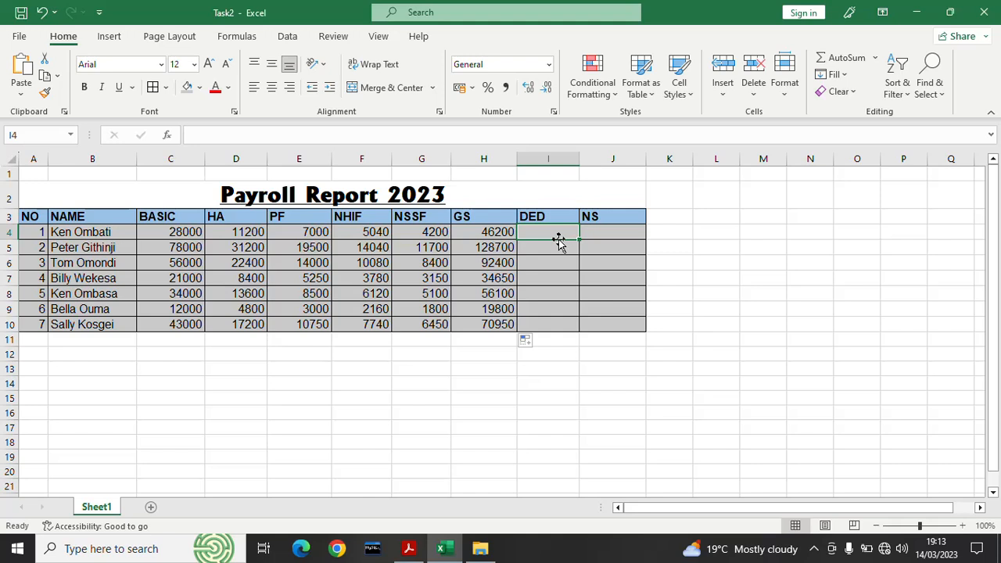
pyautogui.write('=')
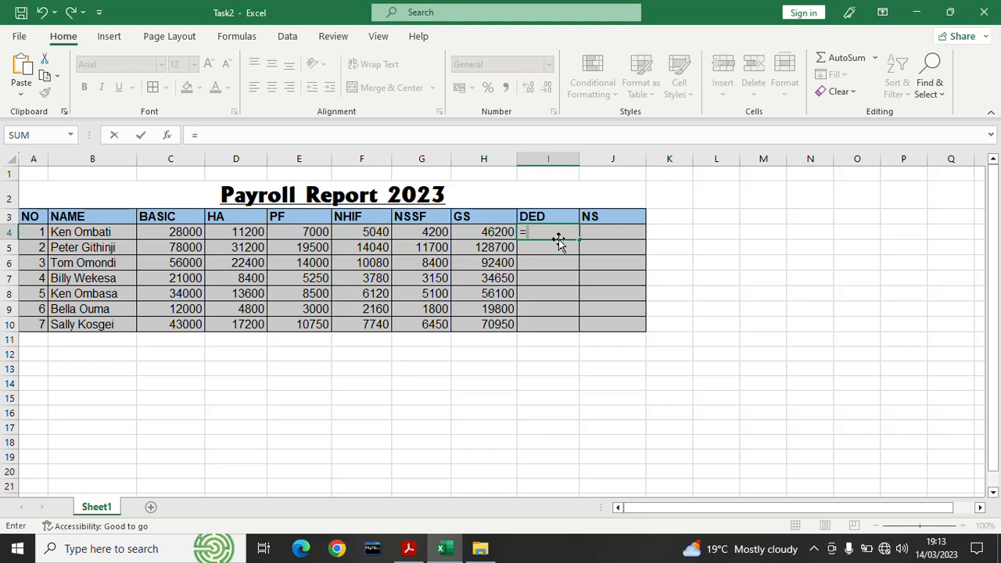
pyautogui.write('(')
pyautogui.click(359, 232)
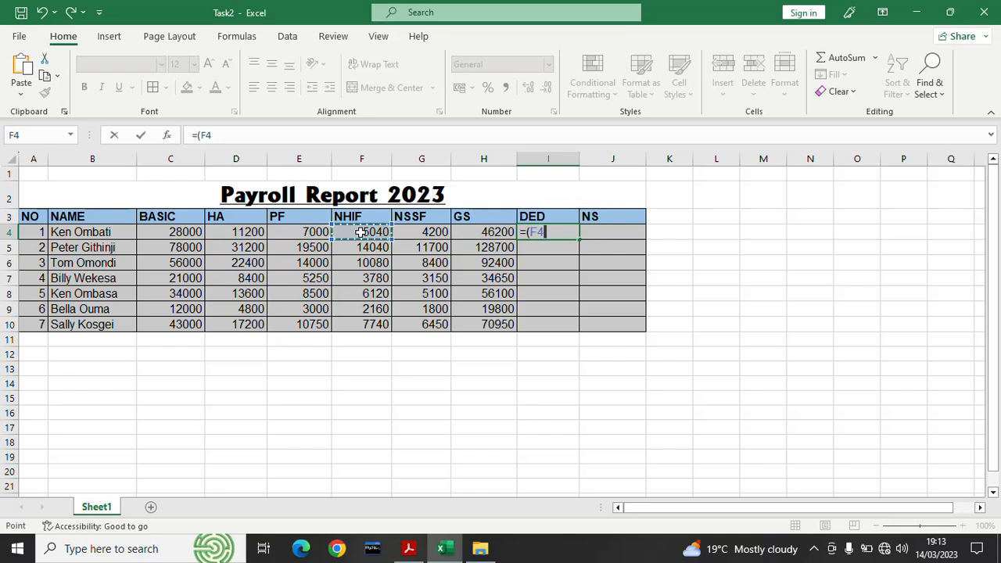
pyautogui.write('+')
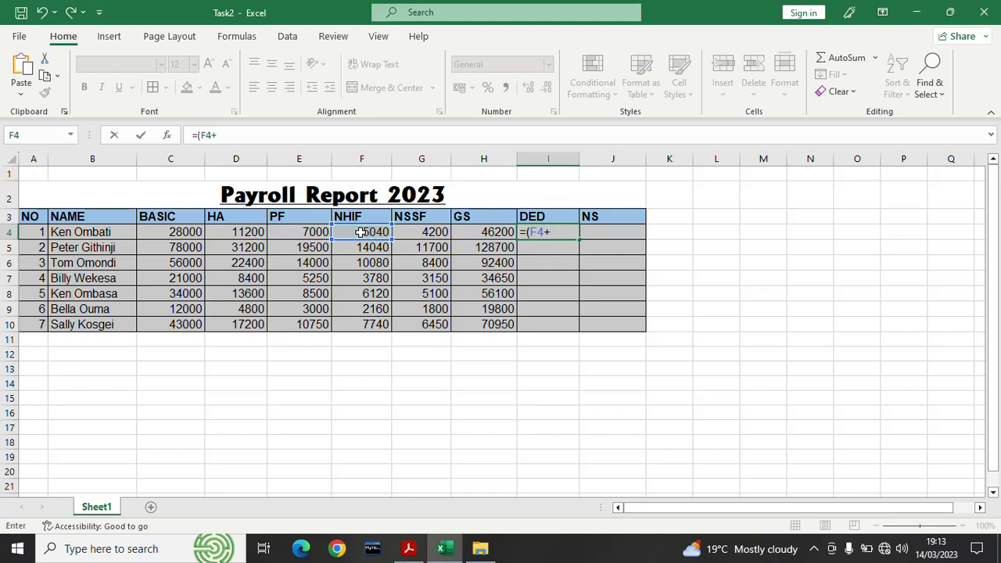
pyautogui.click(420, 231)
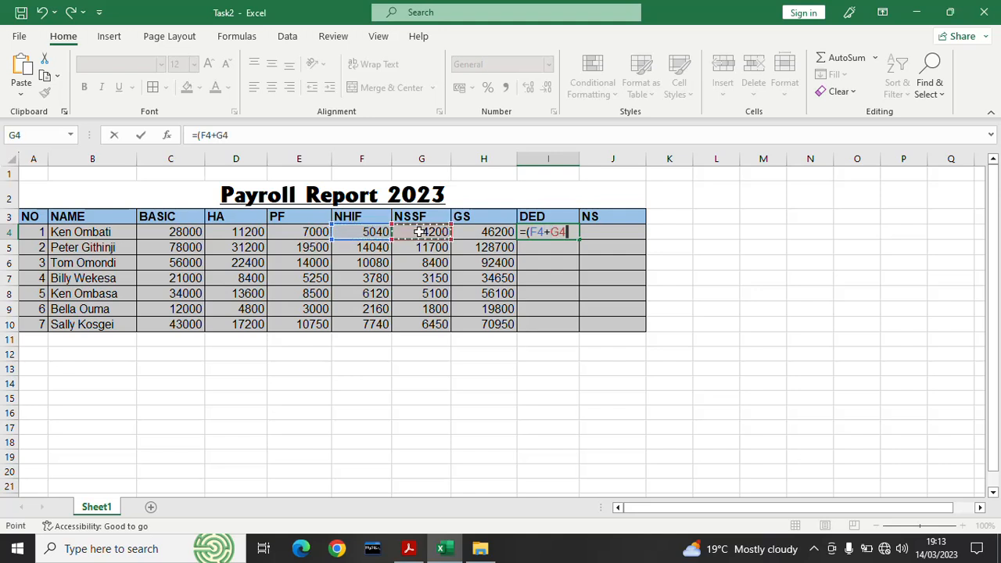
pyautogui.write(')')
pyautogui.press('Return')
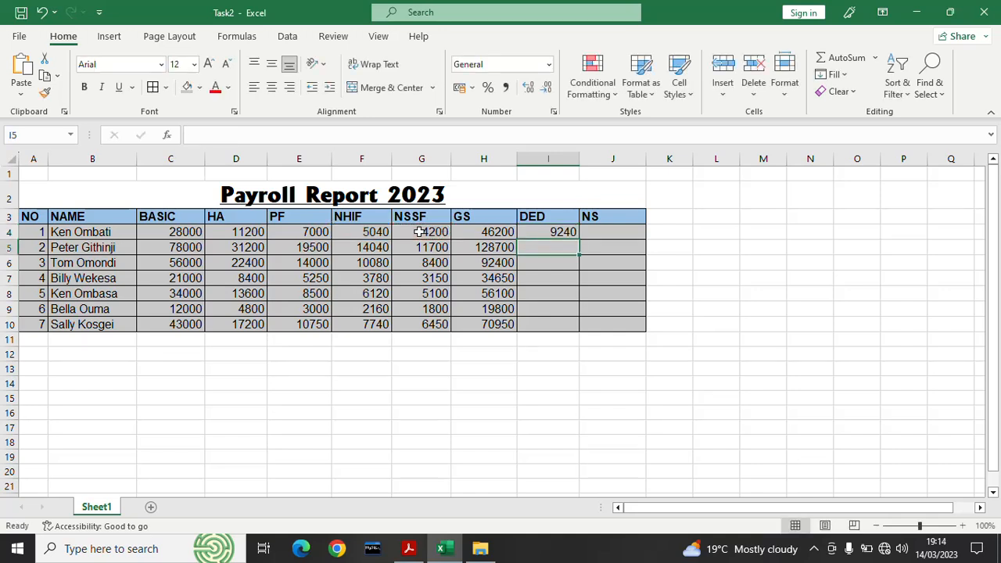
pyautogui.click(551, 233)
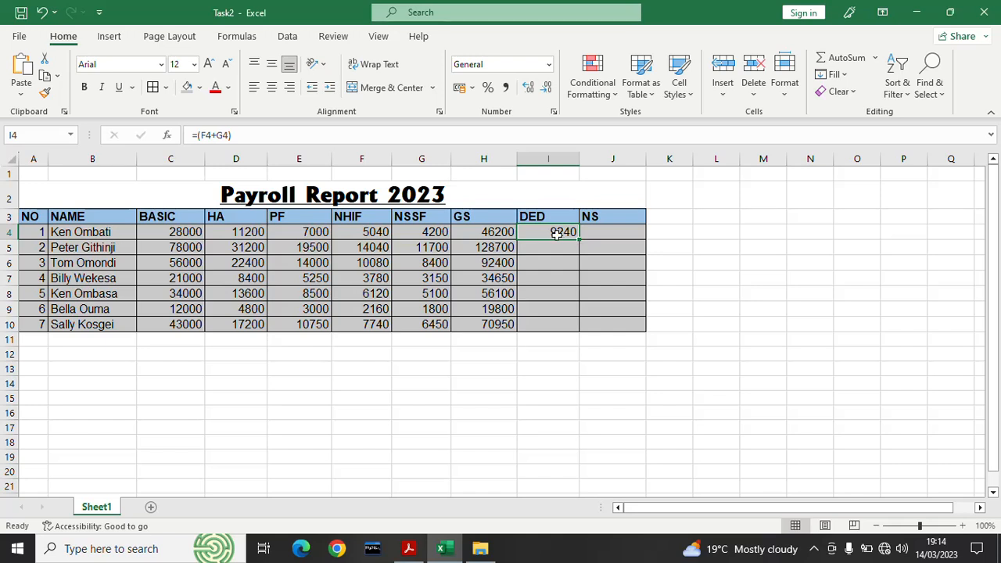
pyautogui.write('=')
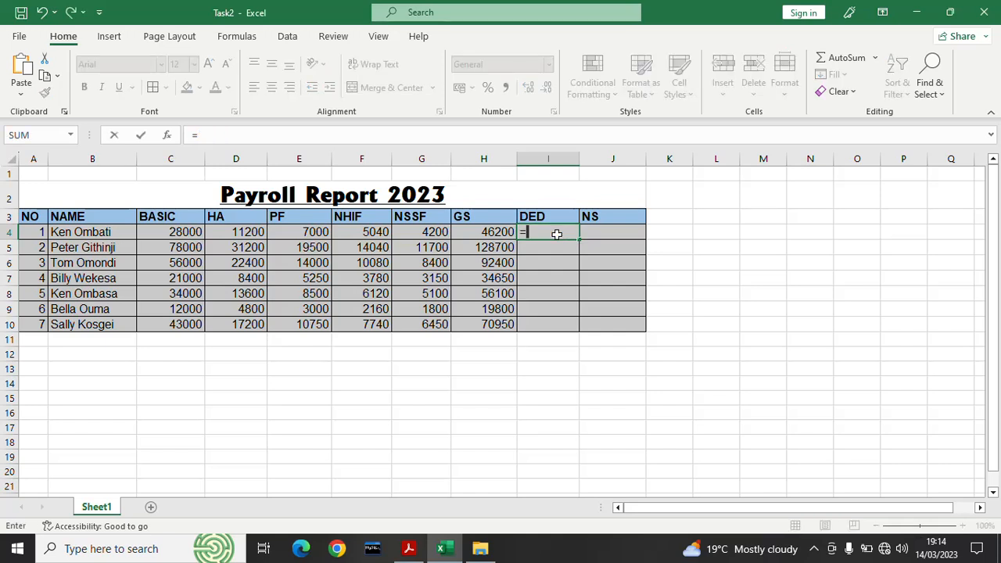
pyautogui.write('sum')
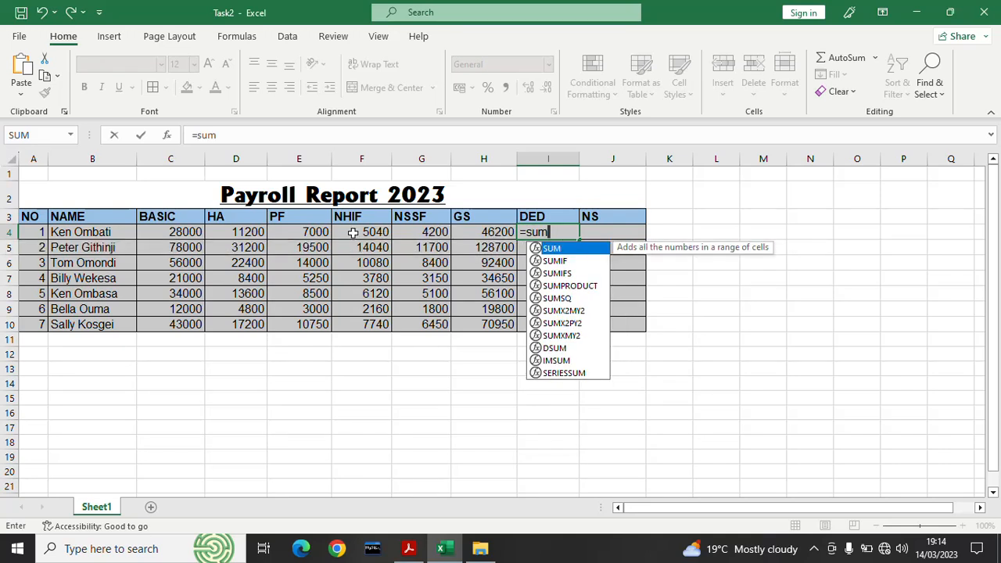
pyautogui.moveTo(353, 233); pyautogui.dragTo(420, 225)
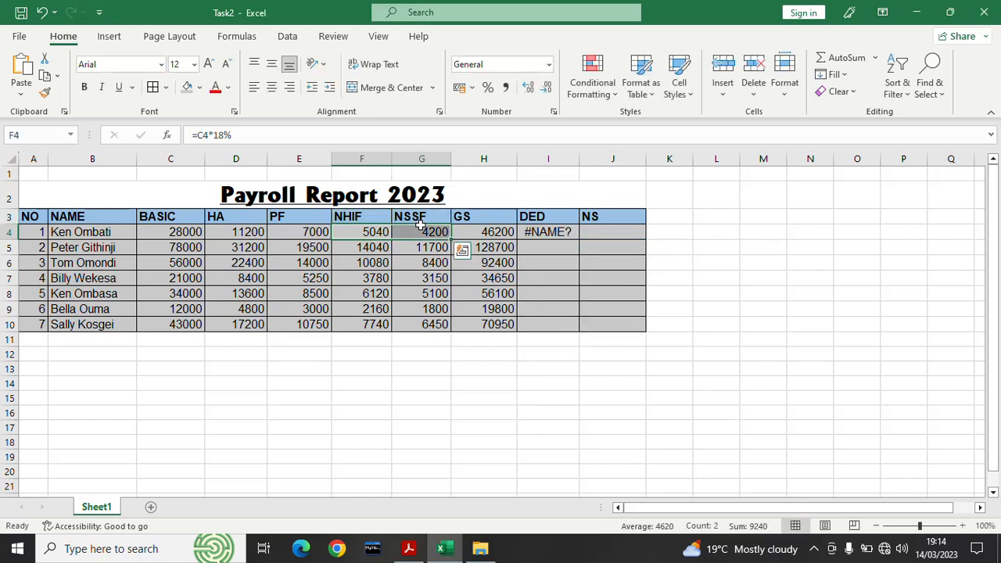
pyautogui.click(549, 229)
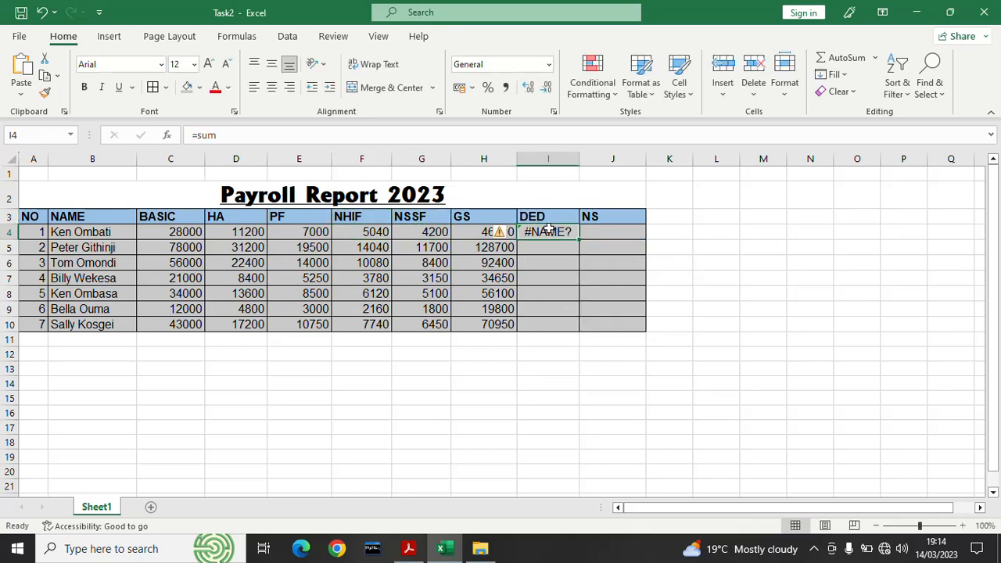
pyautogui.press('Delete')
# Calculate the first employee's deductions in I4 with =SUM(F4:G4).
pyautogui.write('=sum')
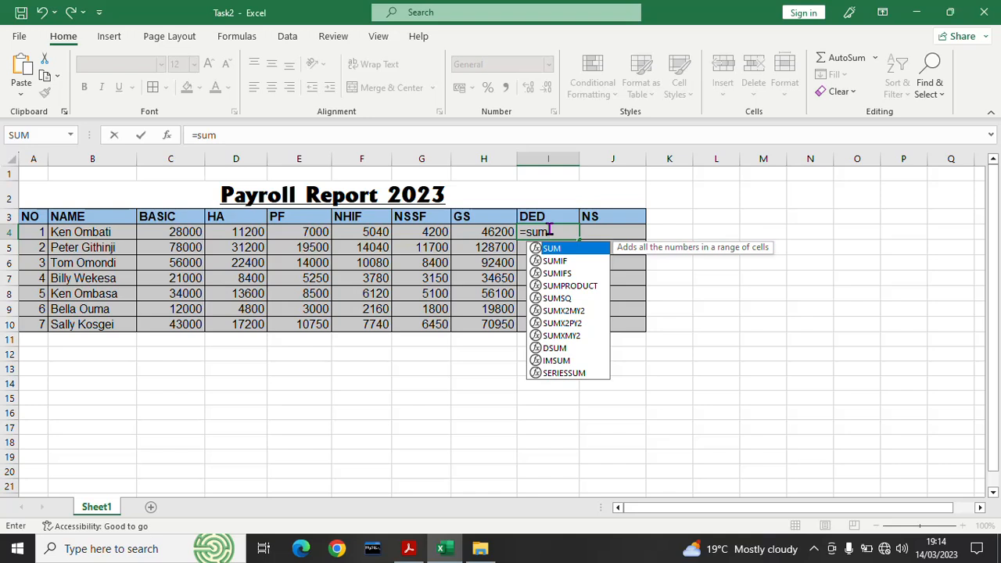
pyautogui.write('(')
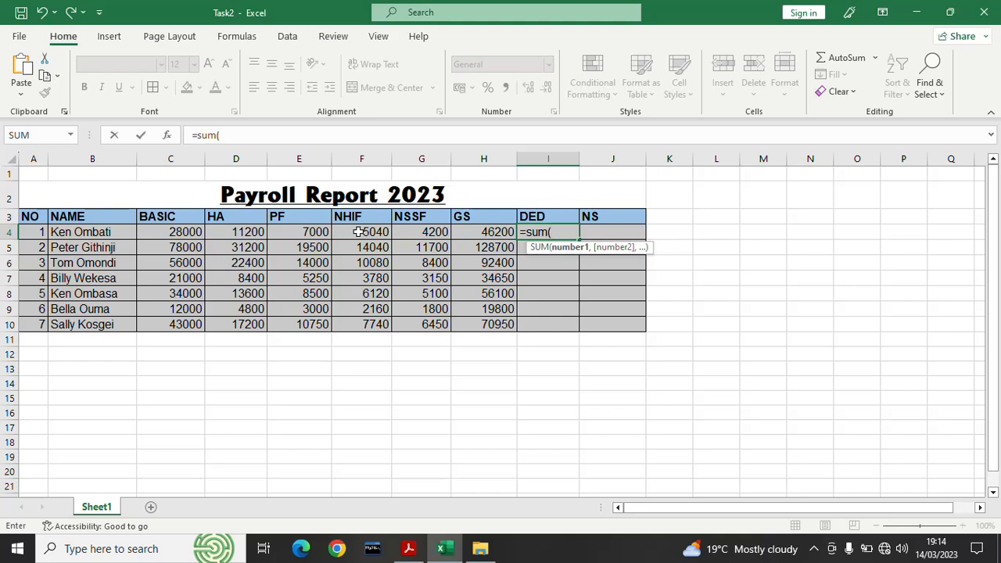
pyautogui.moveTo(359, 231); pyautogui.dragTo(423, 230)
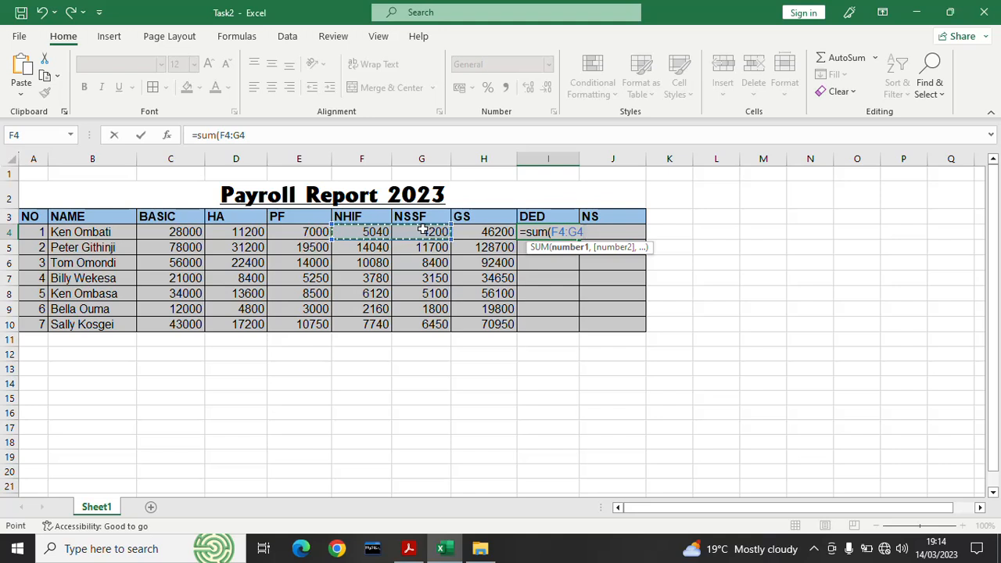
pyautogui.write(')')
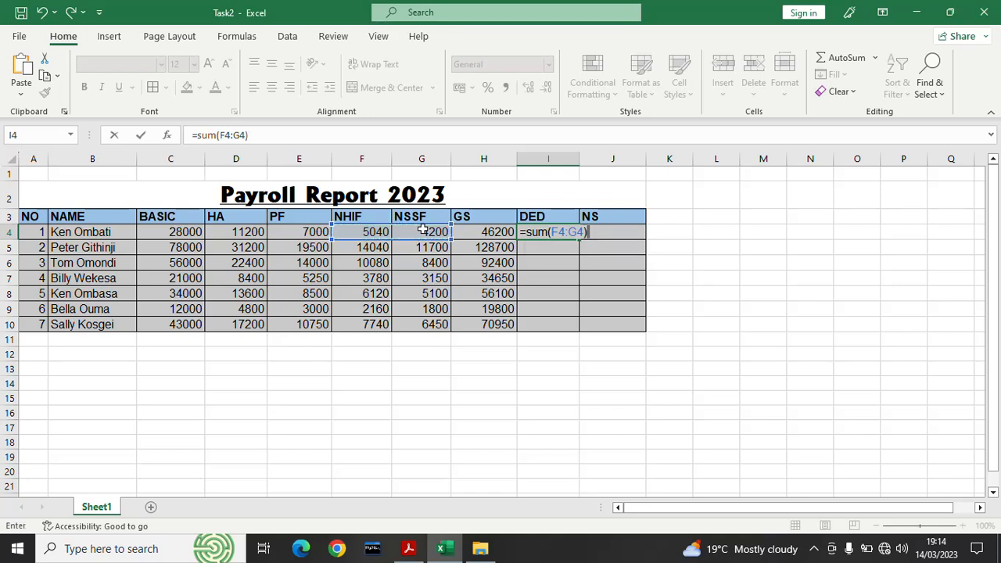
pyautogui.press('Return')
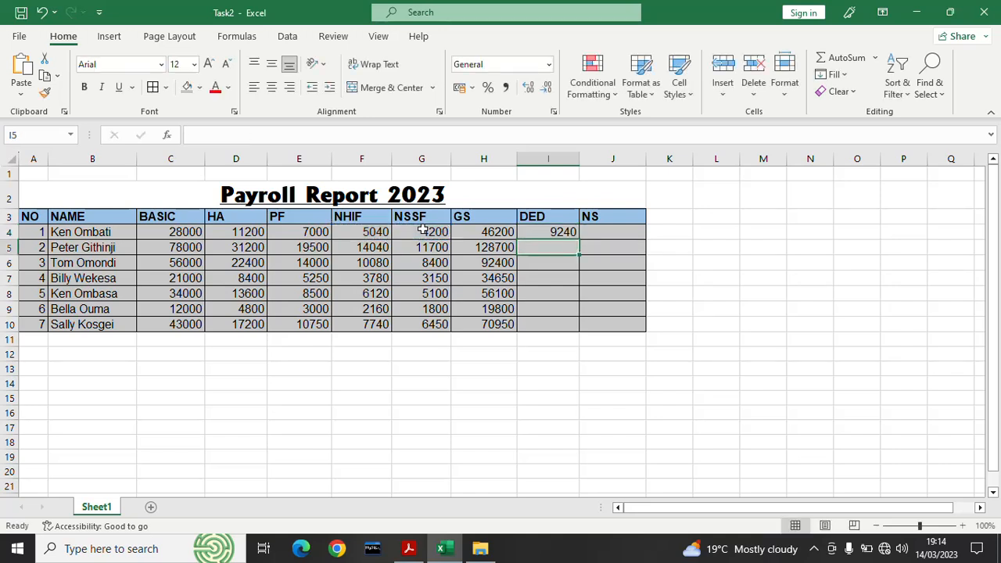
# Fill the deductions formula from I4 down to I10 and select the first net salary cell, J4.
pyautogui.click(538, 232)
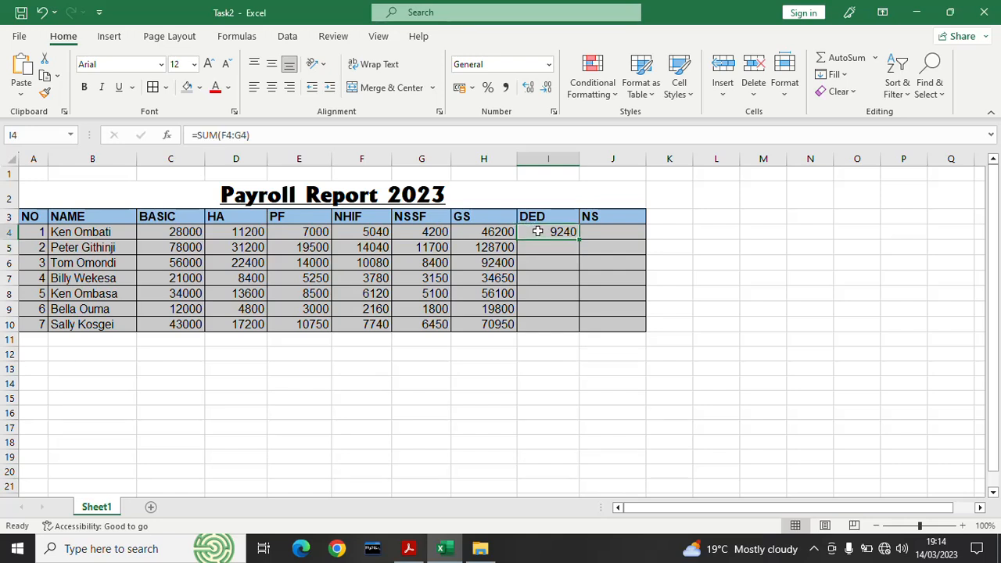
pyautogui.doubleClick(580, 240)
pyautogui.click(605, 279)
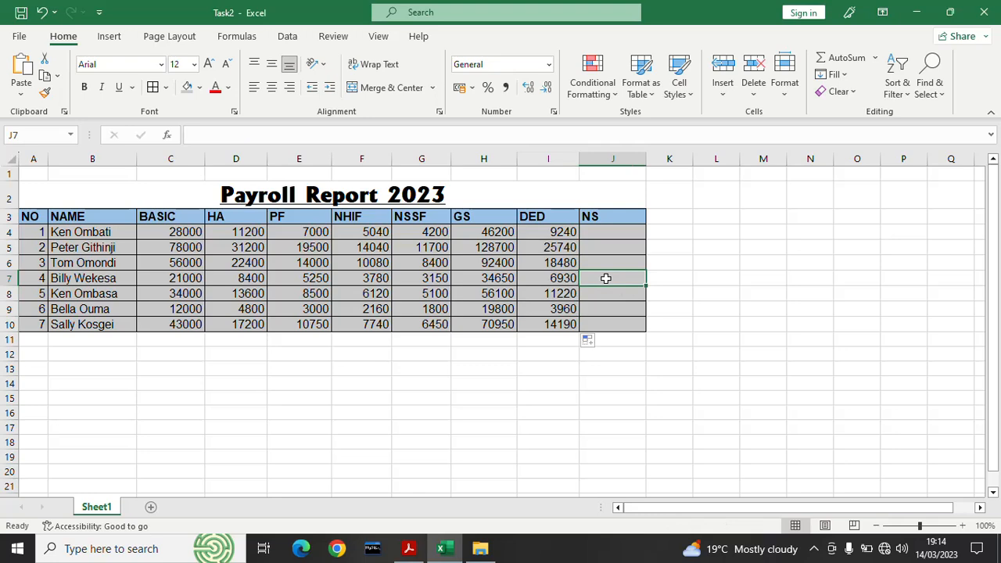
pyautogui.click(623, 235)
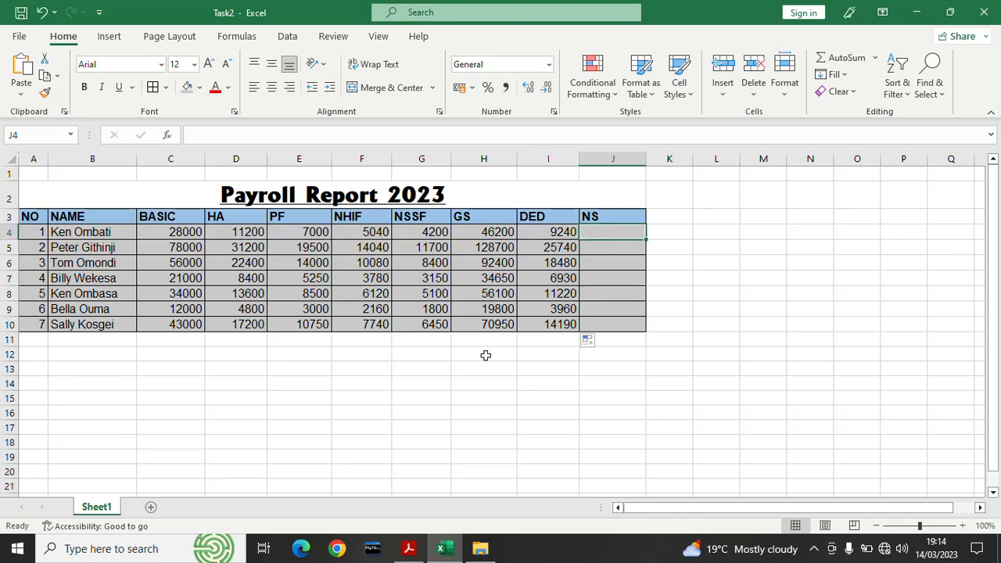
# Look up the net salary rule in the task PDF and calculate the first employee's net salary in J4 with =(H4-I4).
pyautogui.click(408, 549)
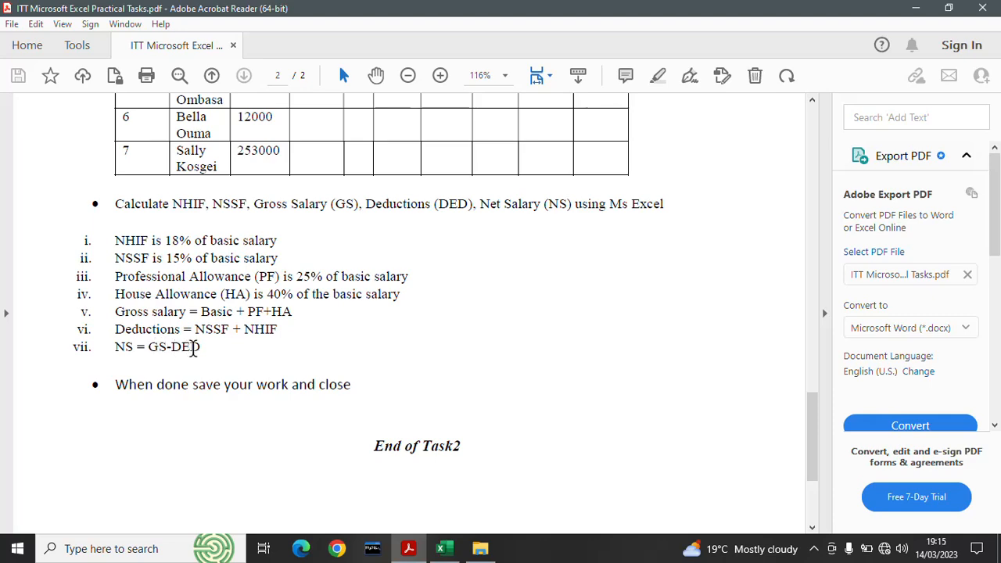
pyautogui.click(444, 549)
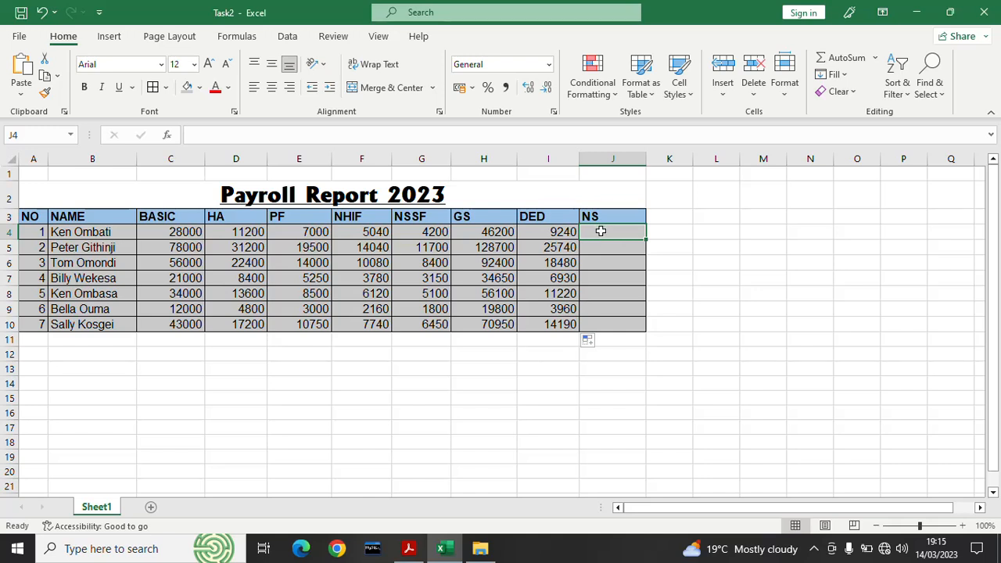
pyautogui.write('=')
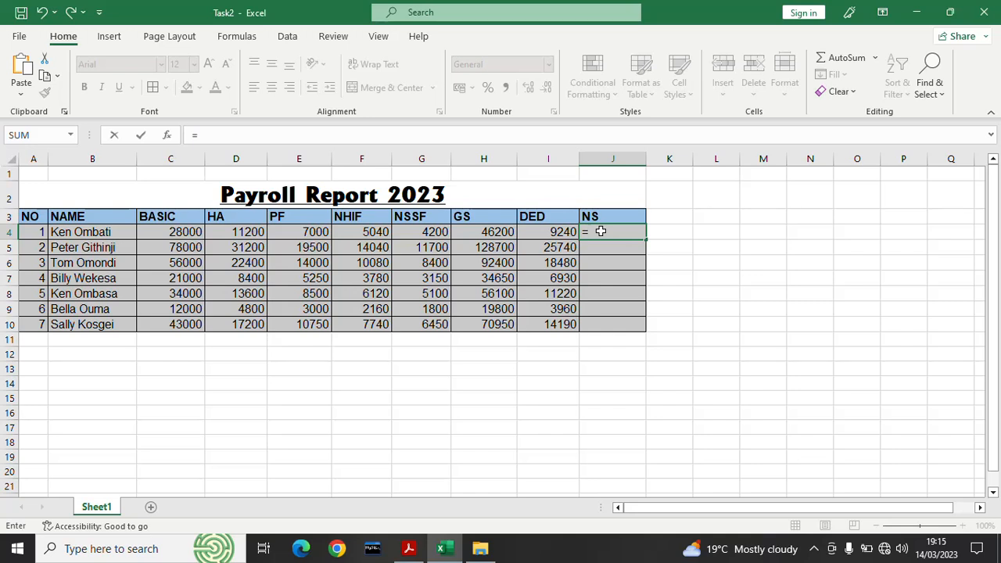
pyautogui.write('(')
pyautogui.click(488, 231)
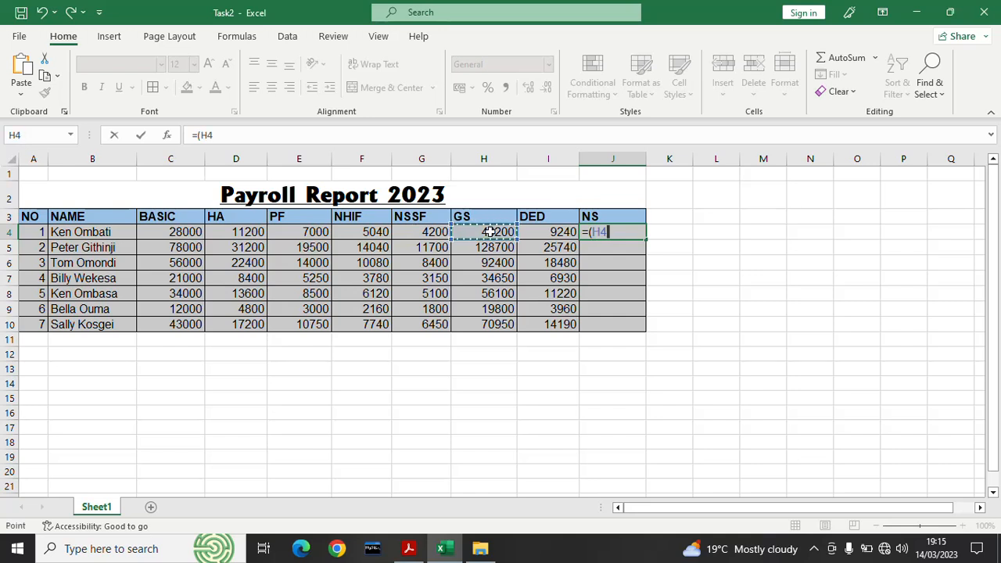
pyautogui.write('-')
pyautogui.click(553, 232)
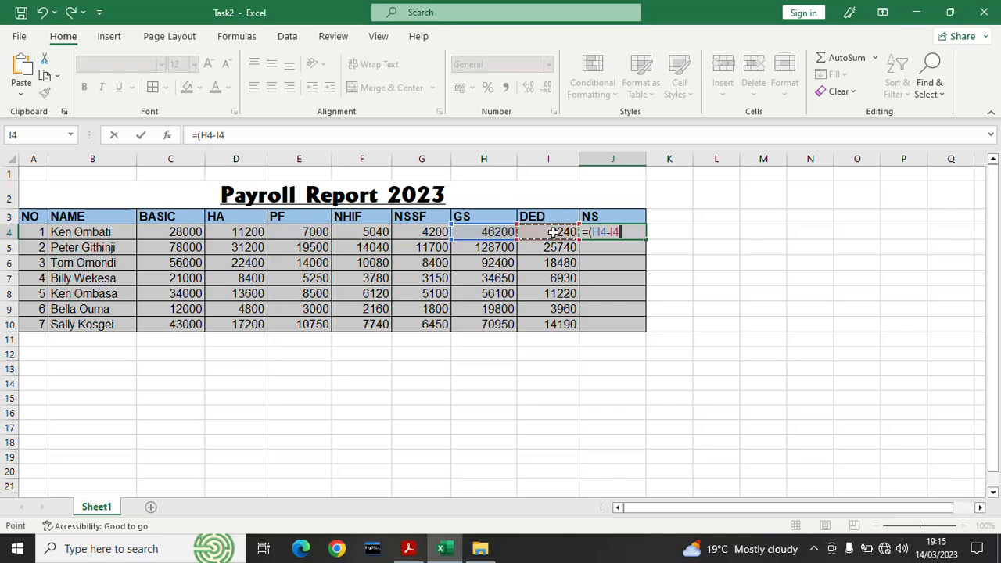
pyautogui.write(')')
pyautogui.press('Return')
# Fill the net salary formula from J4 down to J10 and save the Task2 workbook.
pyautogui.click(618, 234)
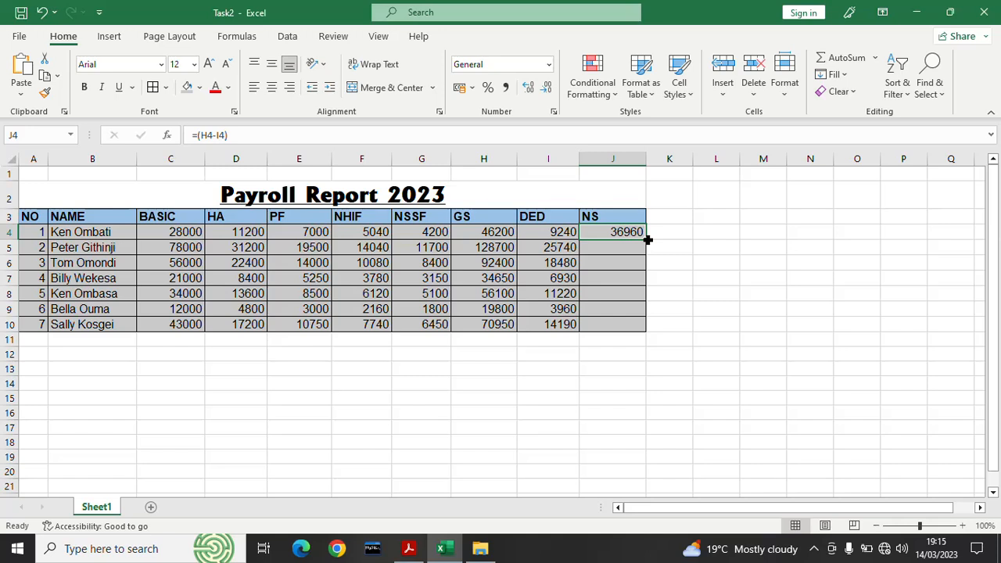
pyautogui.doubleClick(647, 240)
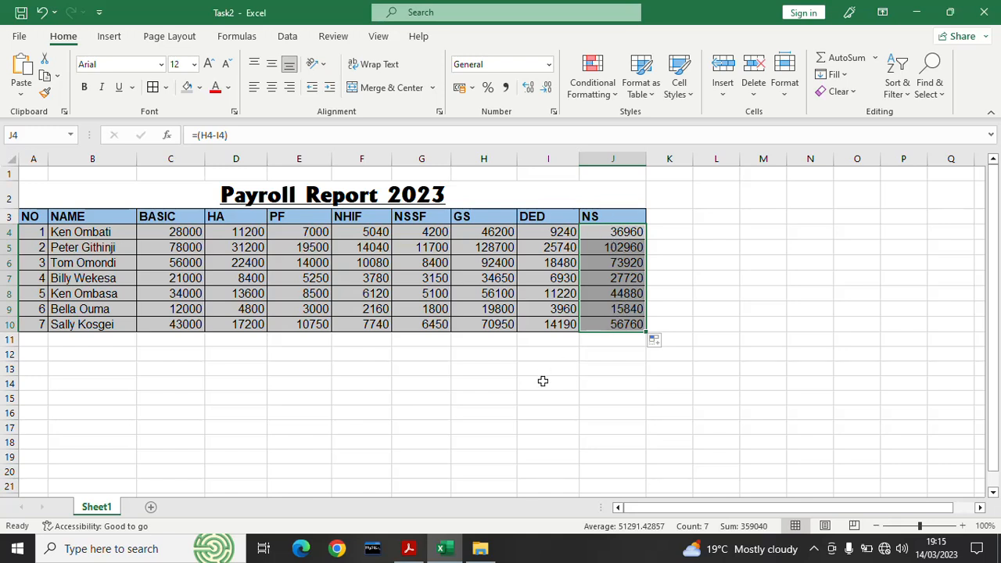
pyautogui.click(543, 381)
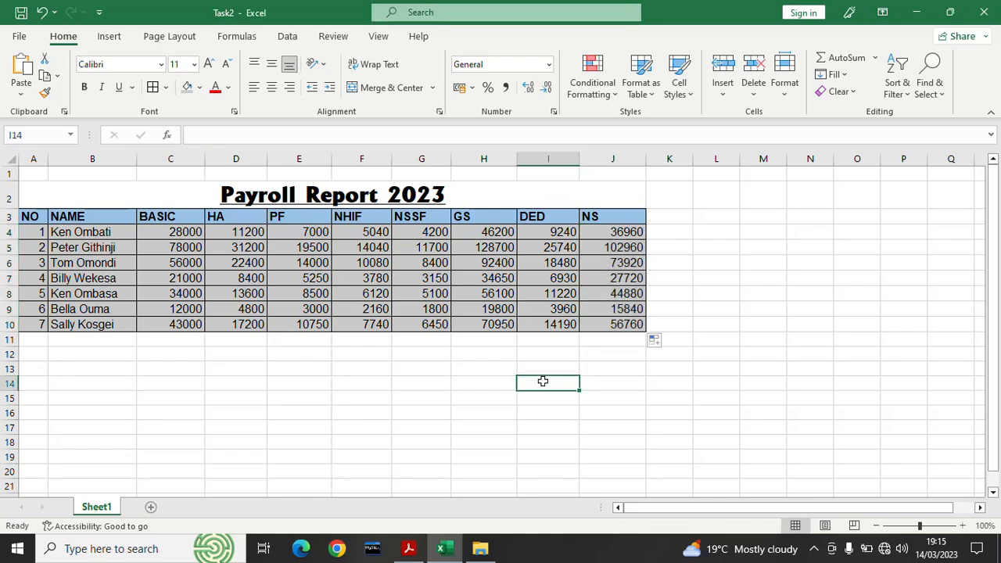
pyautogui.click(19, 14)
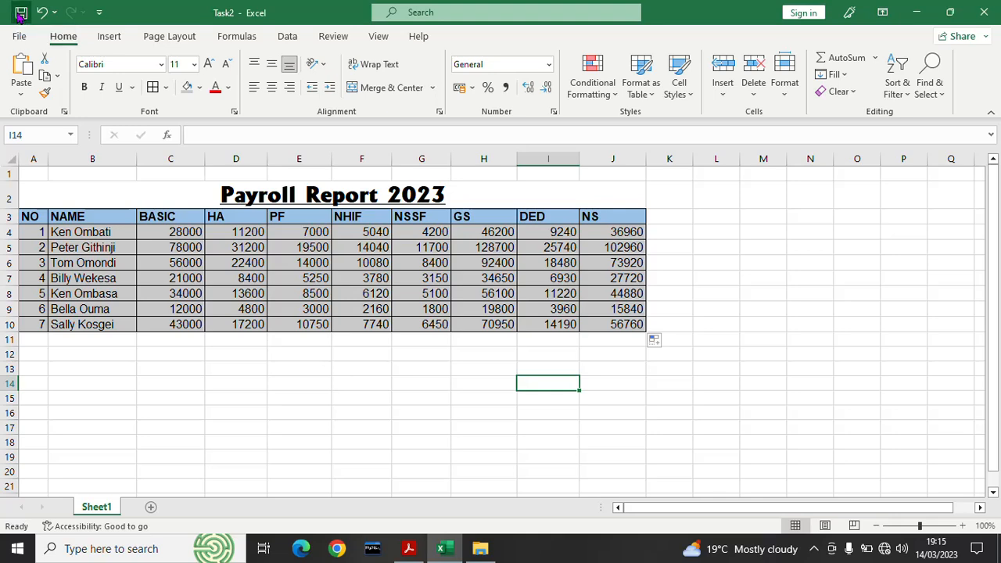
# Review the Task 2 instructions in the PDF from the end back to the start and return to the payroll sheet.
pyautogui.click(408, 549)
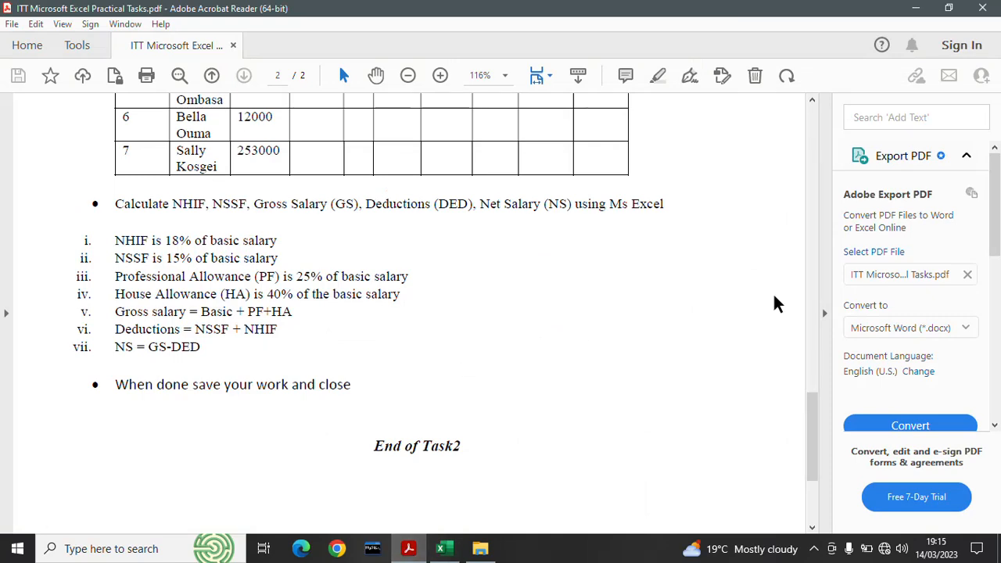
pyautogui.moveTo(814, 429); pyautogui.dragTo(809, 327)
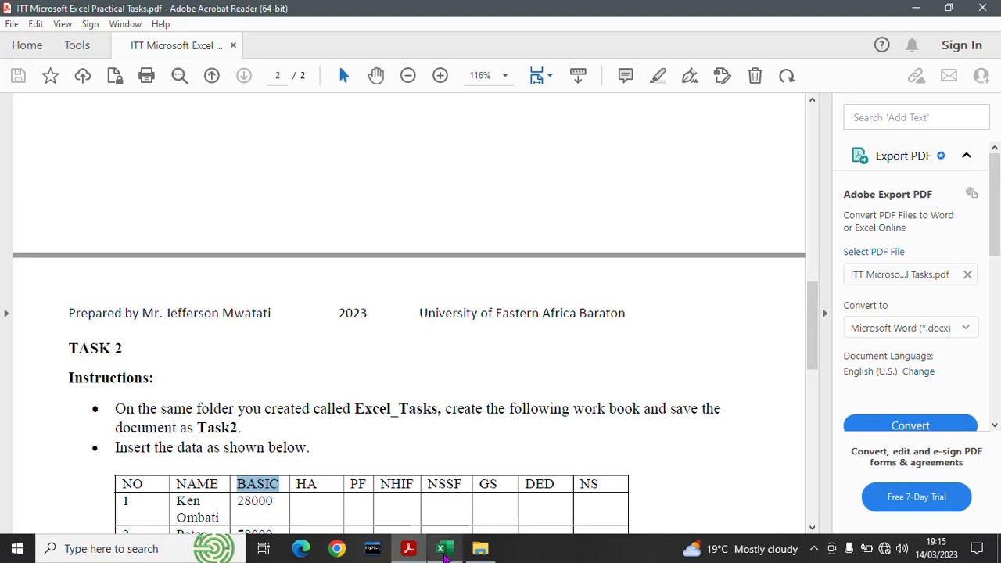
pyautogui.click(445, 550)
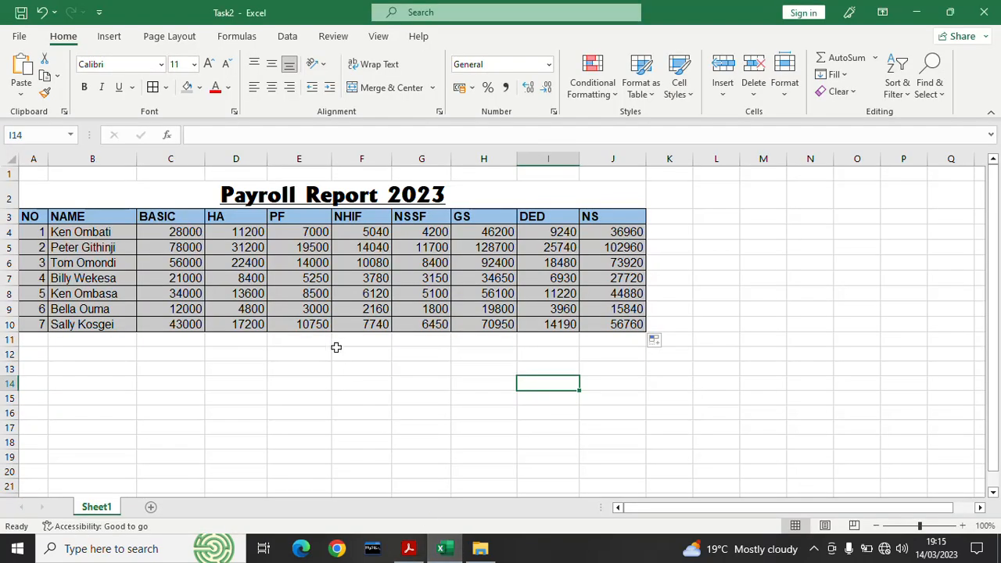
pyautogui.click(317, 384)
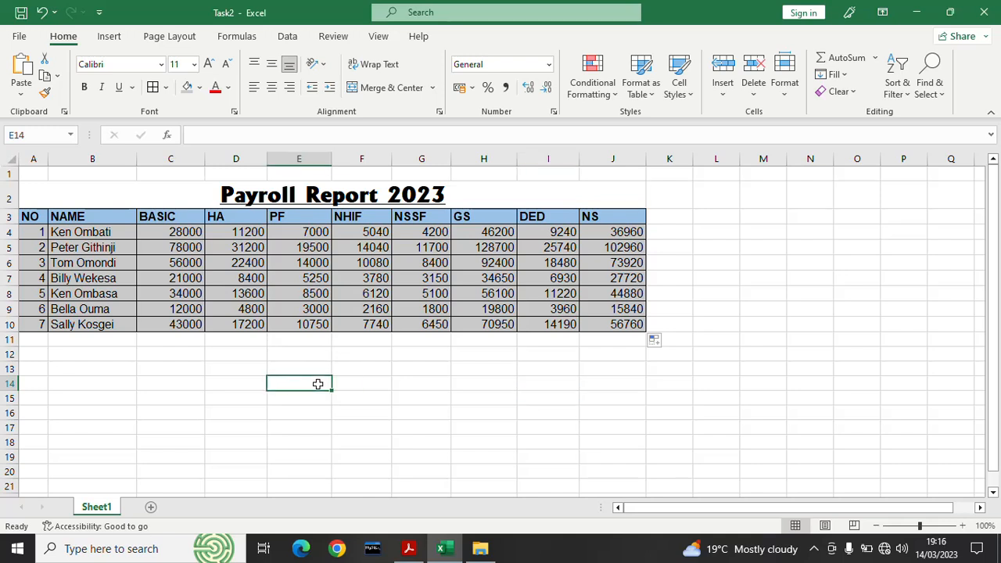